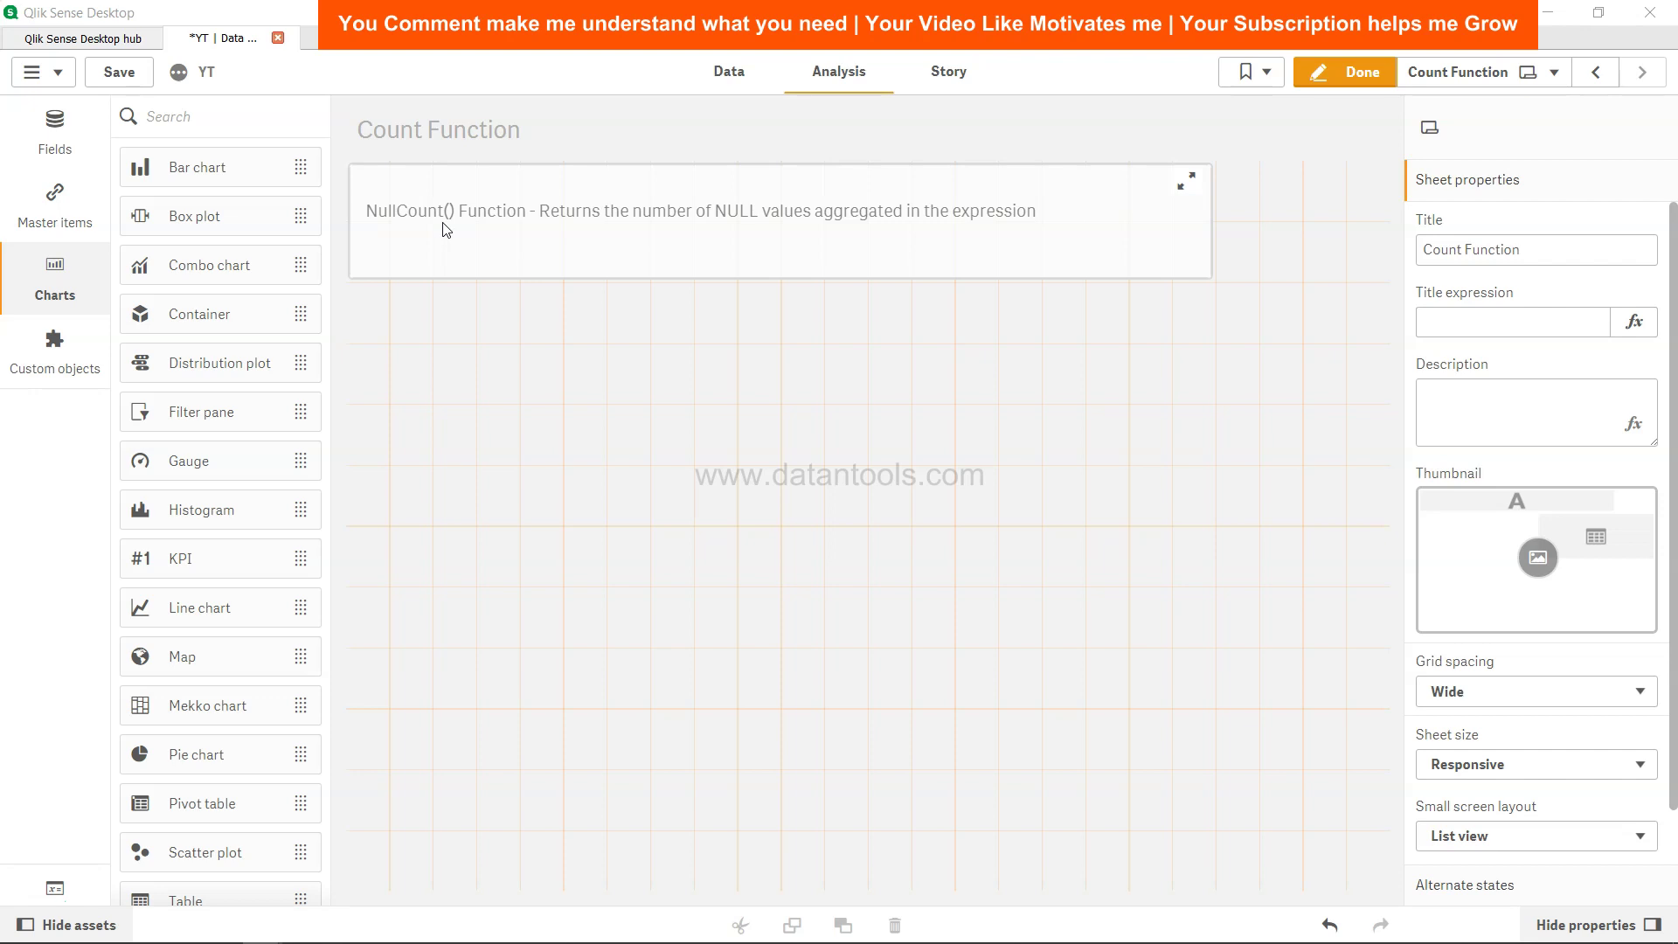
- Open the Count Function load script and review the inline Temp table's Canutility row holding NULL
{"action": "left_click", "coordinate": [740, 74]}
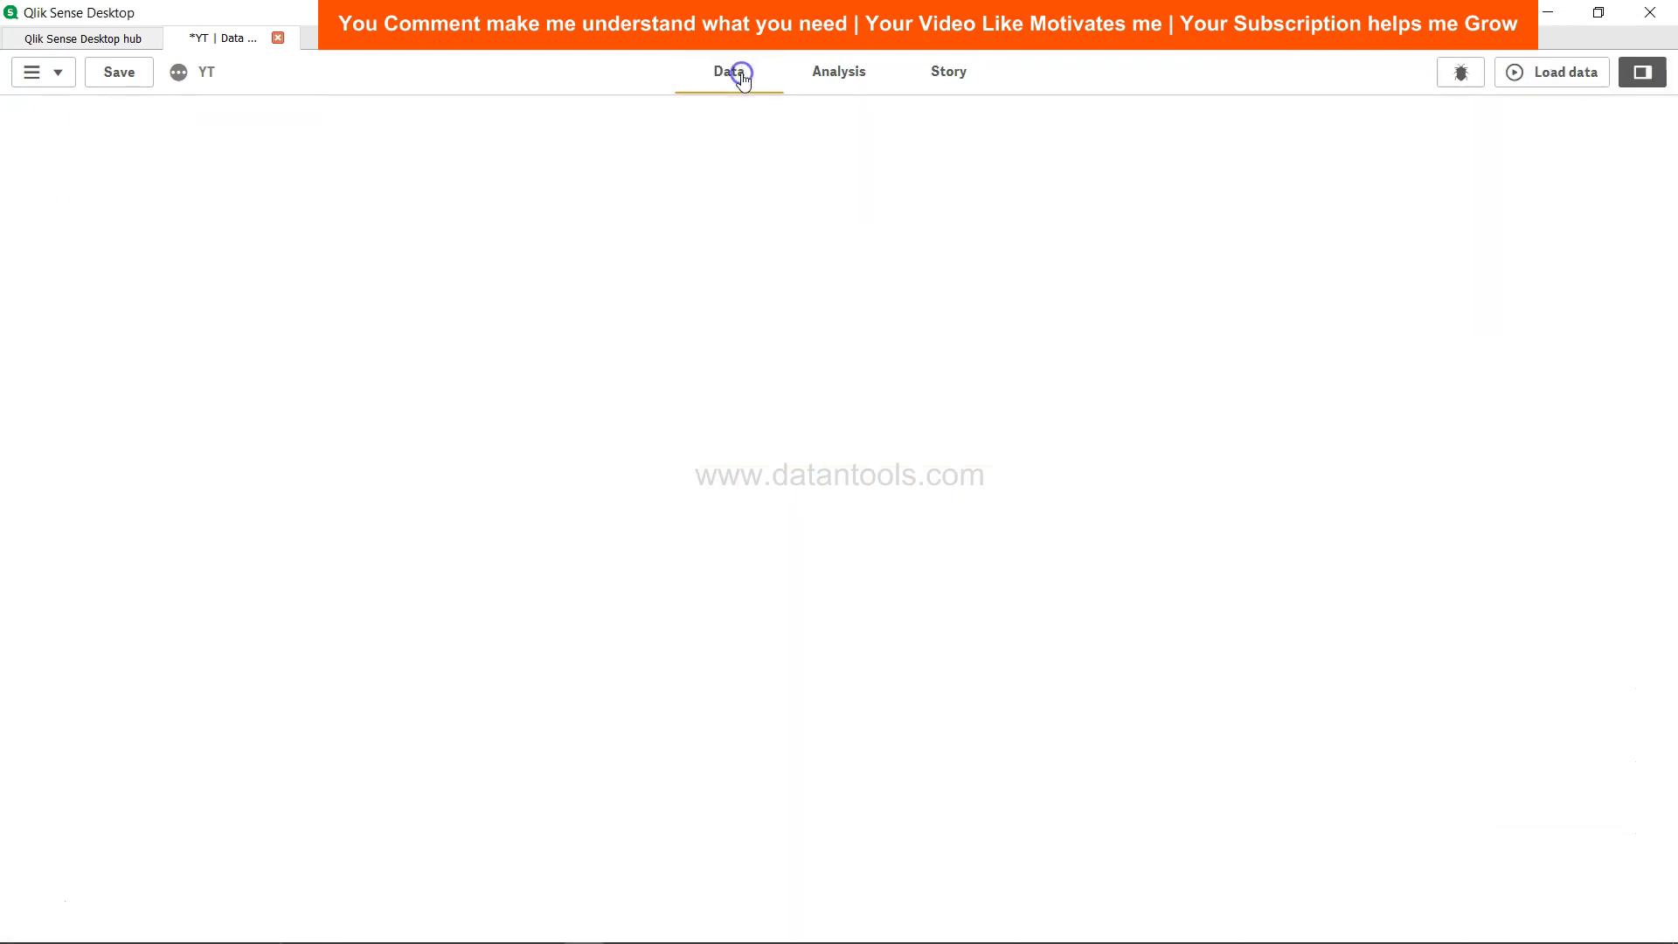
{"action": "left_click", "coordinate": [483, 358]}
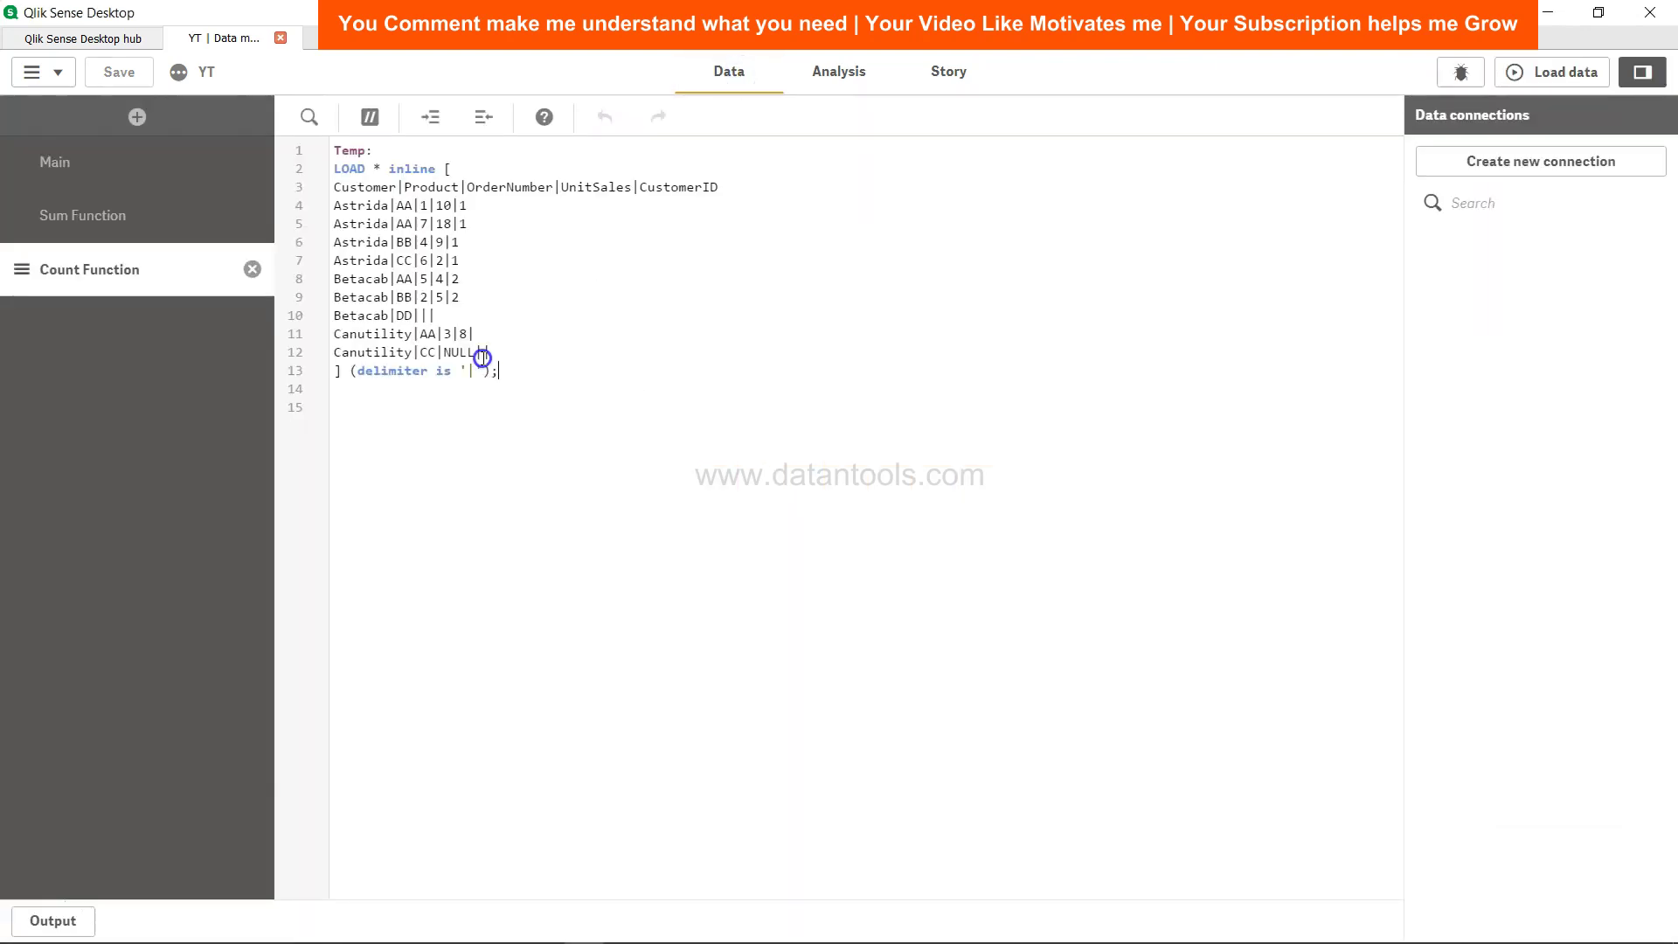
{"action": "left_click_drag", "start_coordinate": [483, 357], "coordinate": [326, 144]}
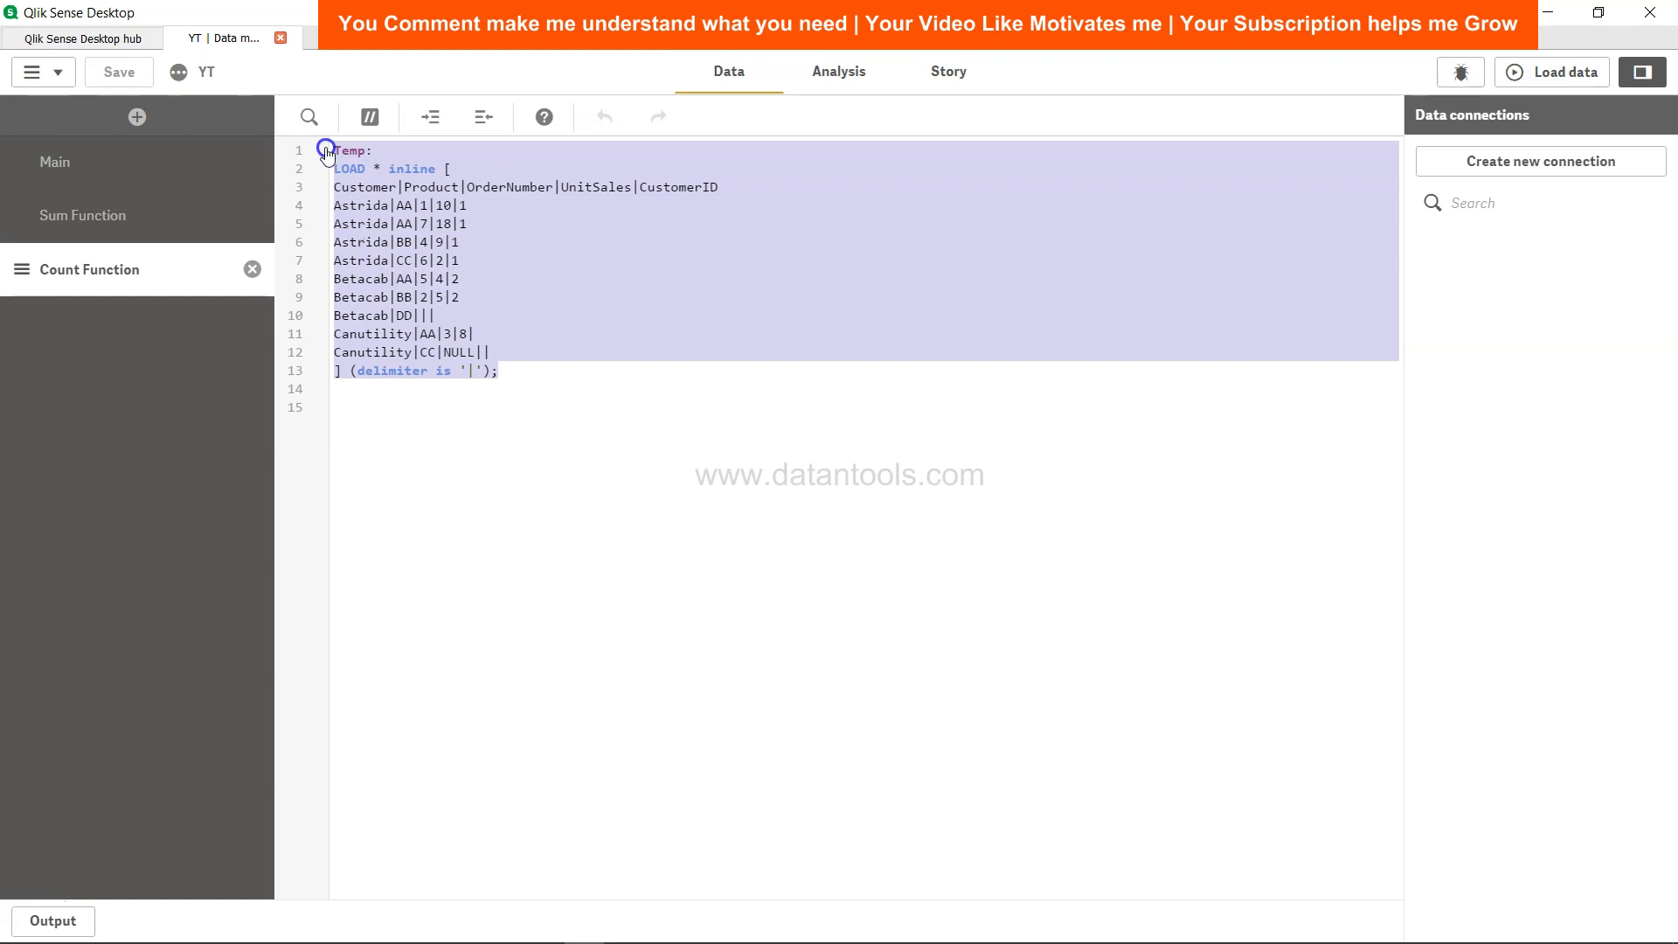
{"action": "left_click", "coordinate": [362, 190]}
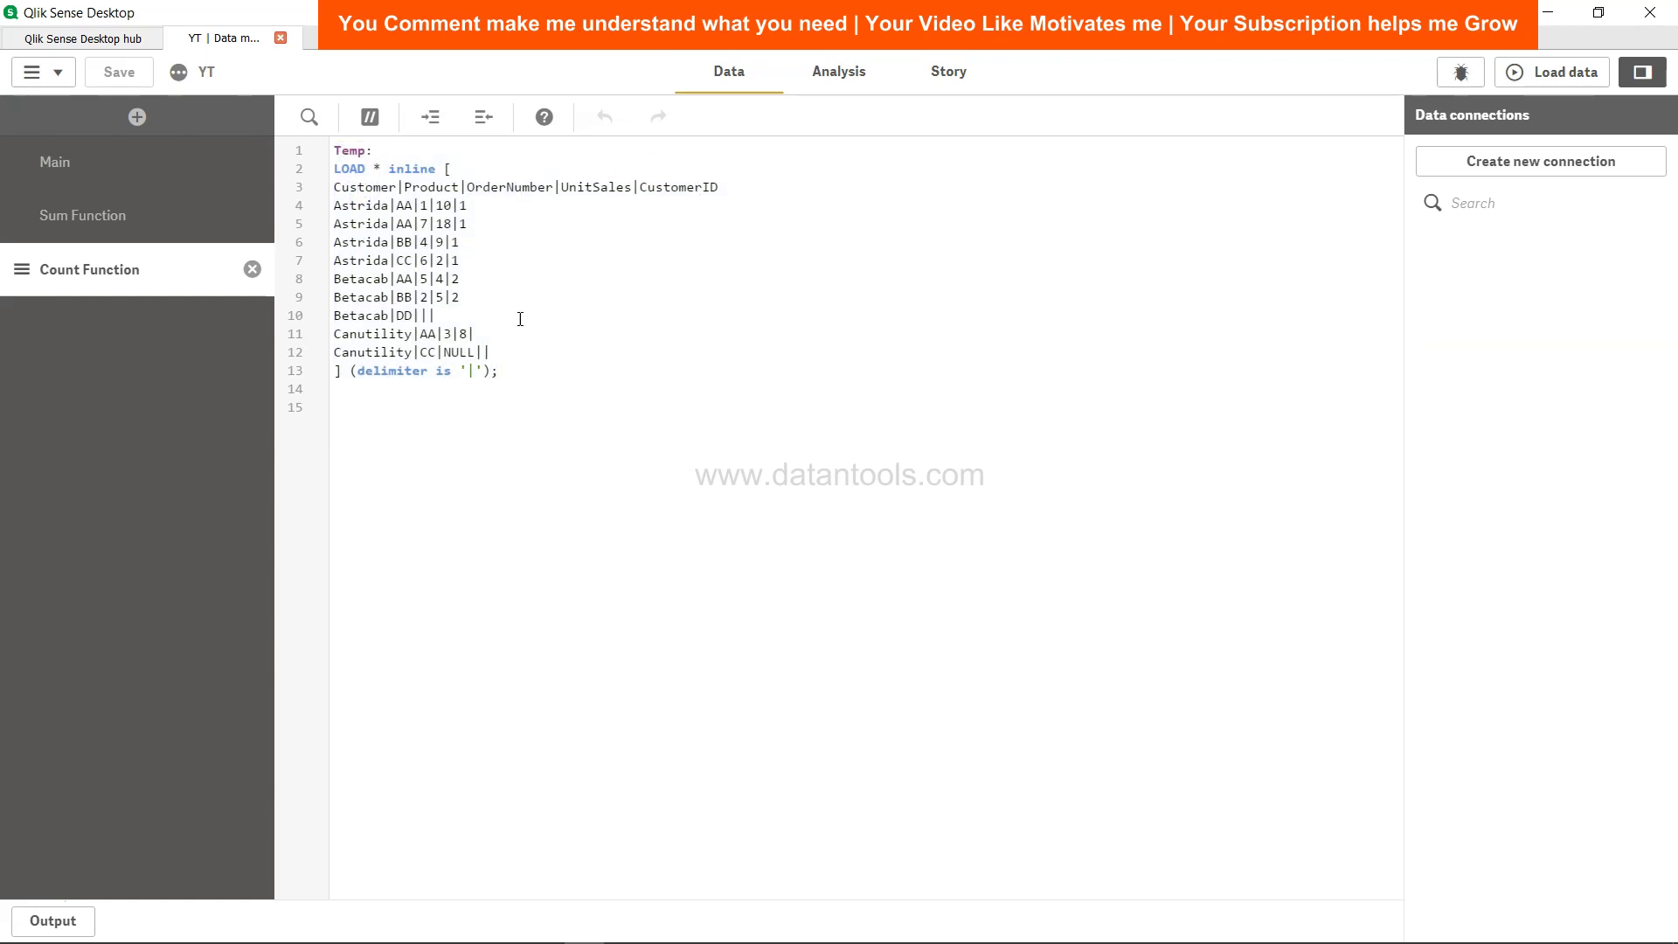
{"action": "left_click_drag", "start_coordinate": [334, 353], "coordinate": [443, 354]}
{"action": "left_click", "coordinate": [475, 355]}
{"action": "left_click", "coordinate": [443, 354]}
- Start a new Load statement labelled Null_Count: below the Temp inline table
{"action": "left_click", "coordinate": [643, 395]}
{"action": "key", "text": "Return"}
{"action": "key", "text": "Return"}
{"action": "type", "text": "Load"}
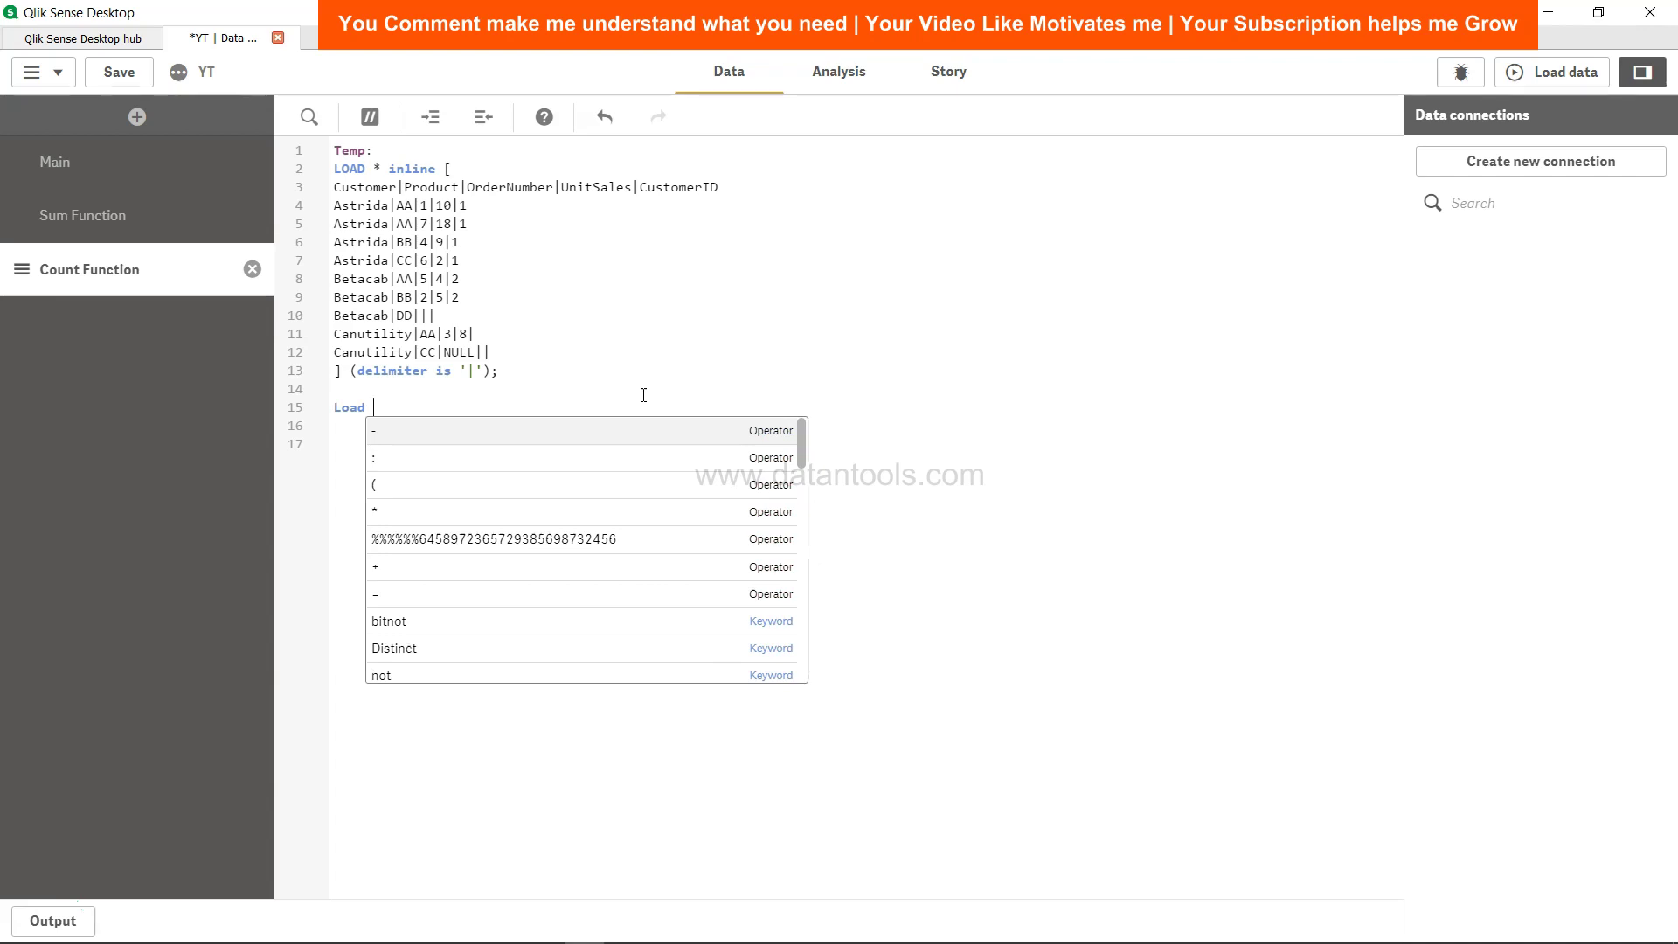
{"action": "left_click", "coordinate": [343, 399]}
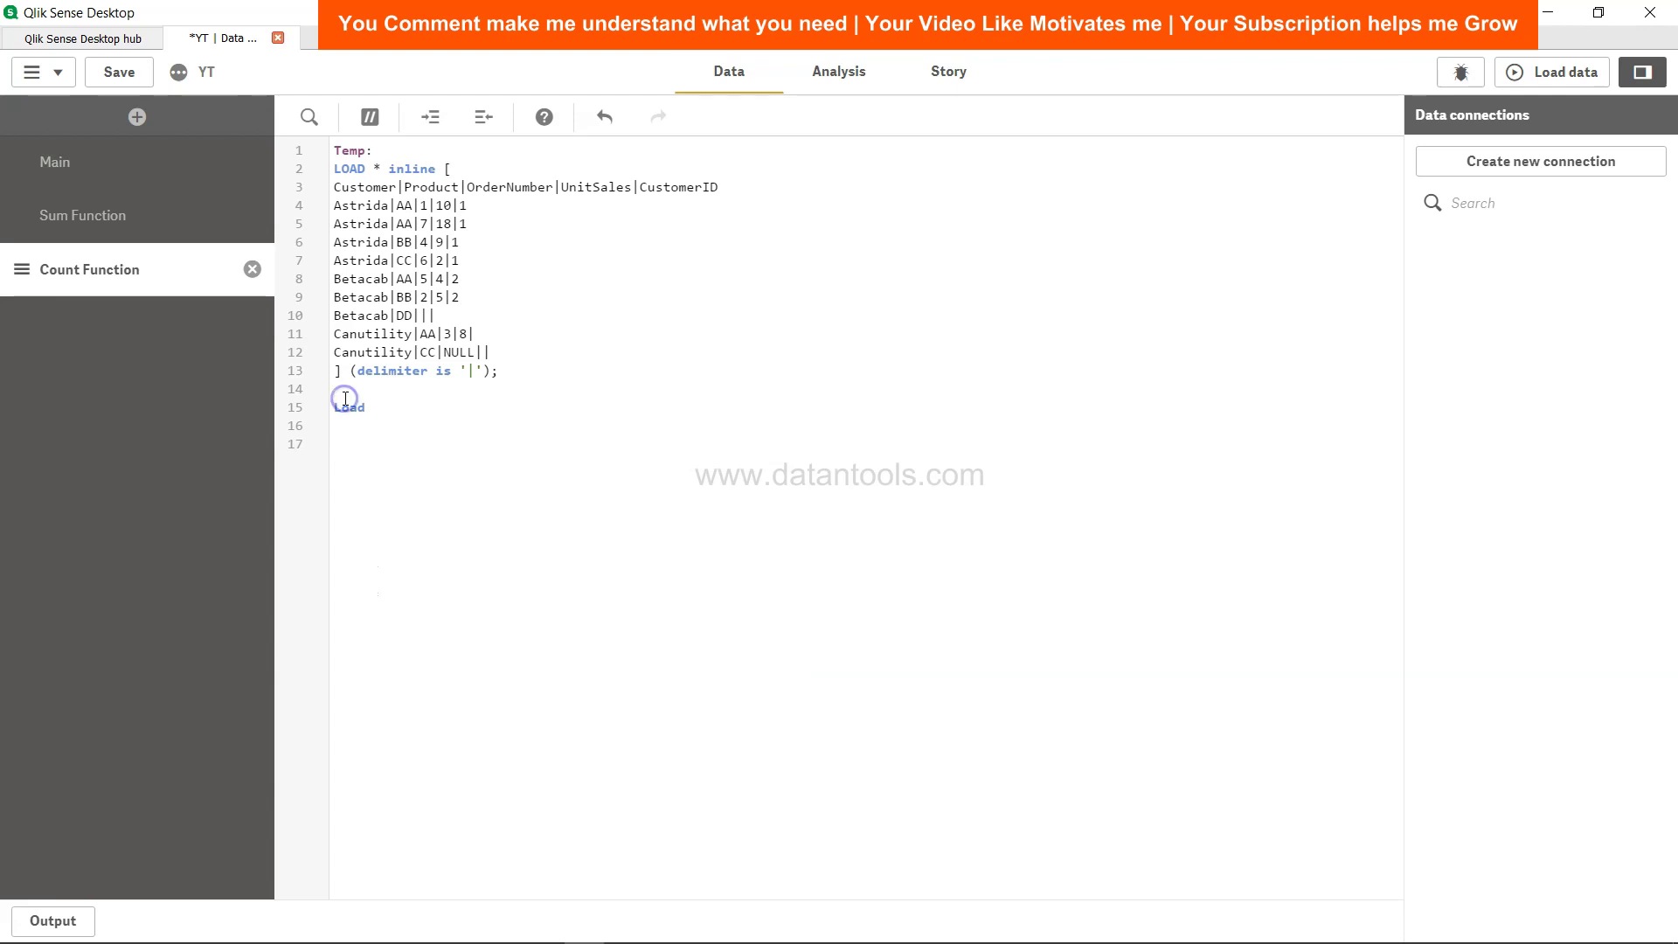
{"action": "key", "text": "Return"}
{"action": "key", "text": "ctrl+space"}
{"action": "type", "text": "N"}
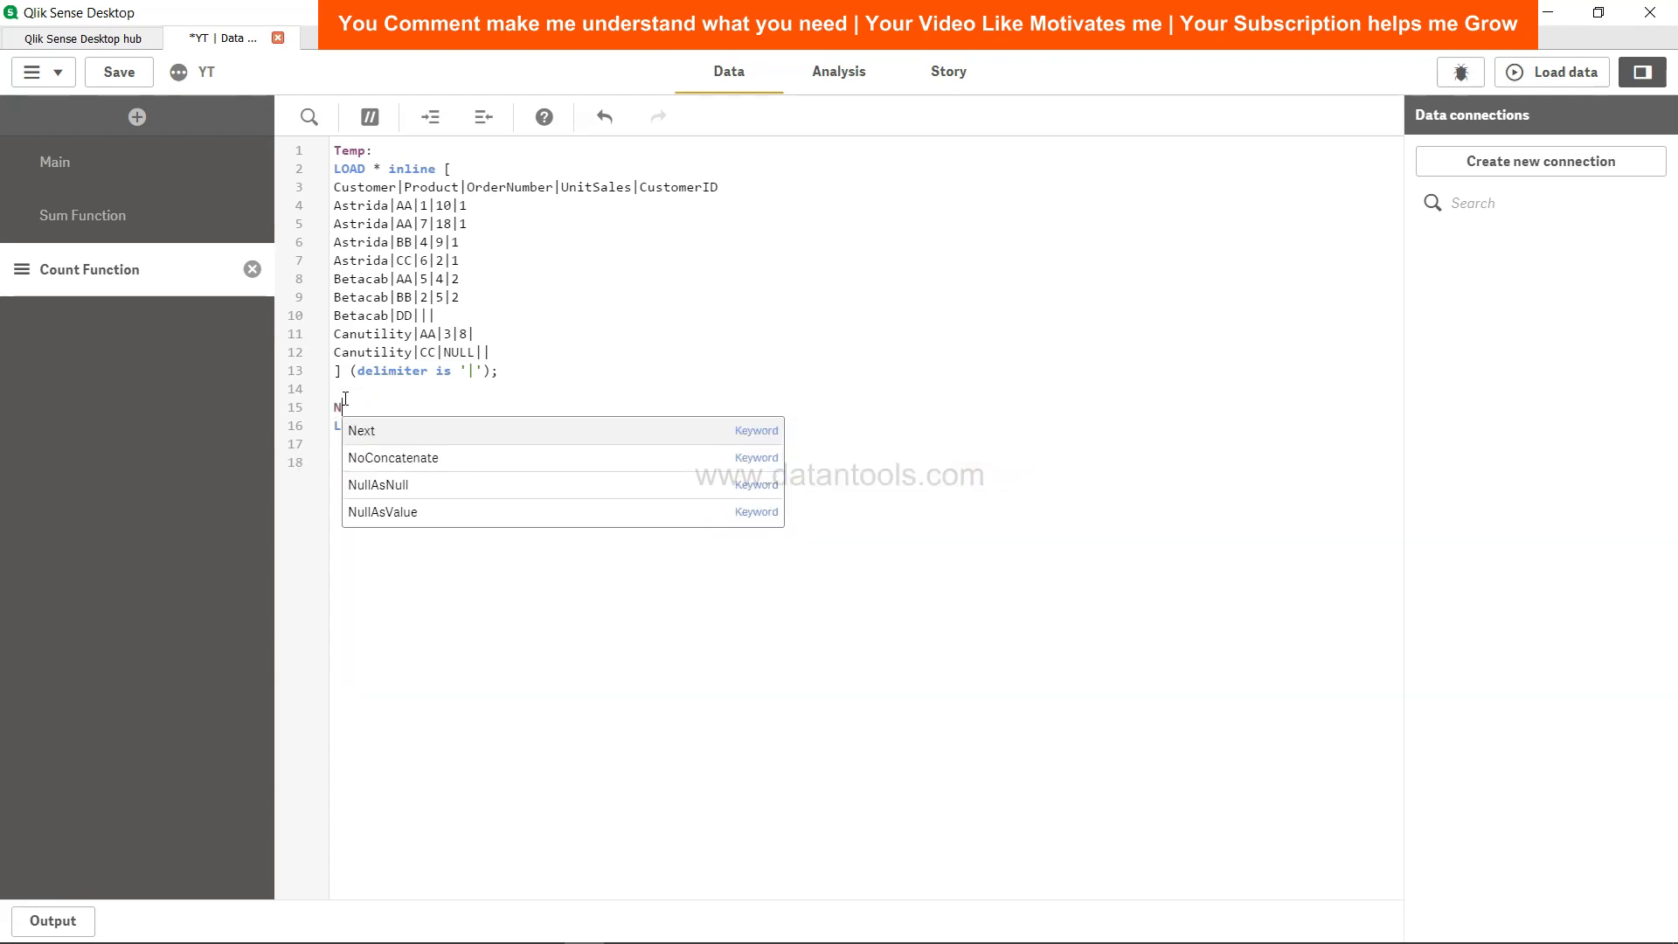
{"action": "type", "text": "ull_Count"}
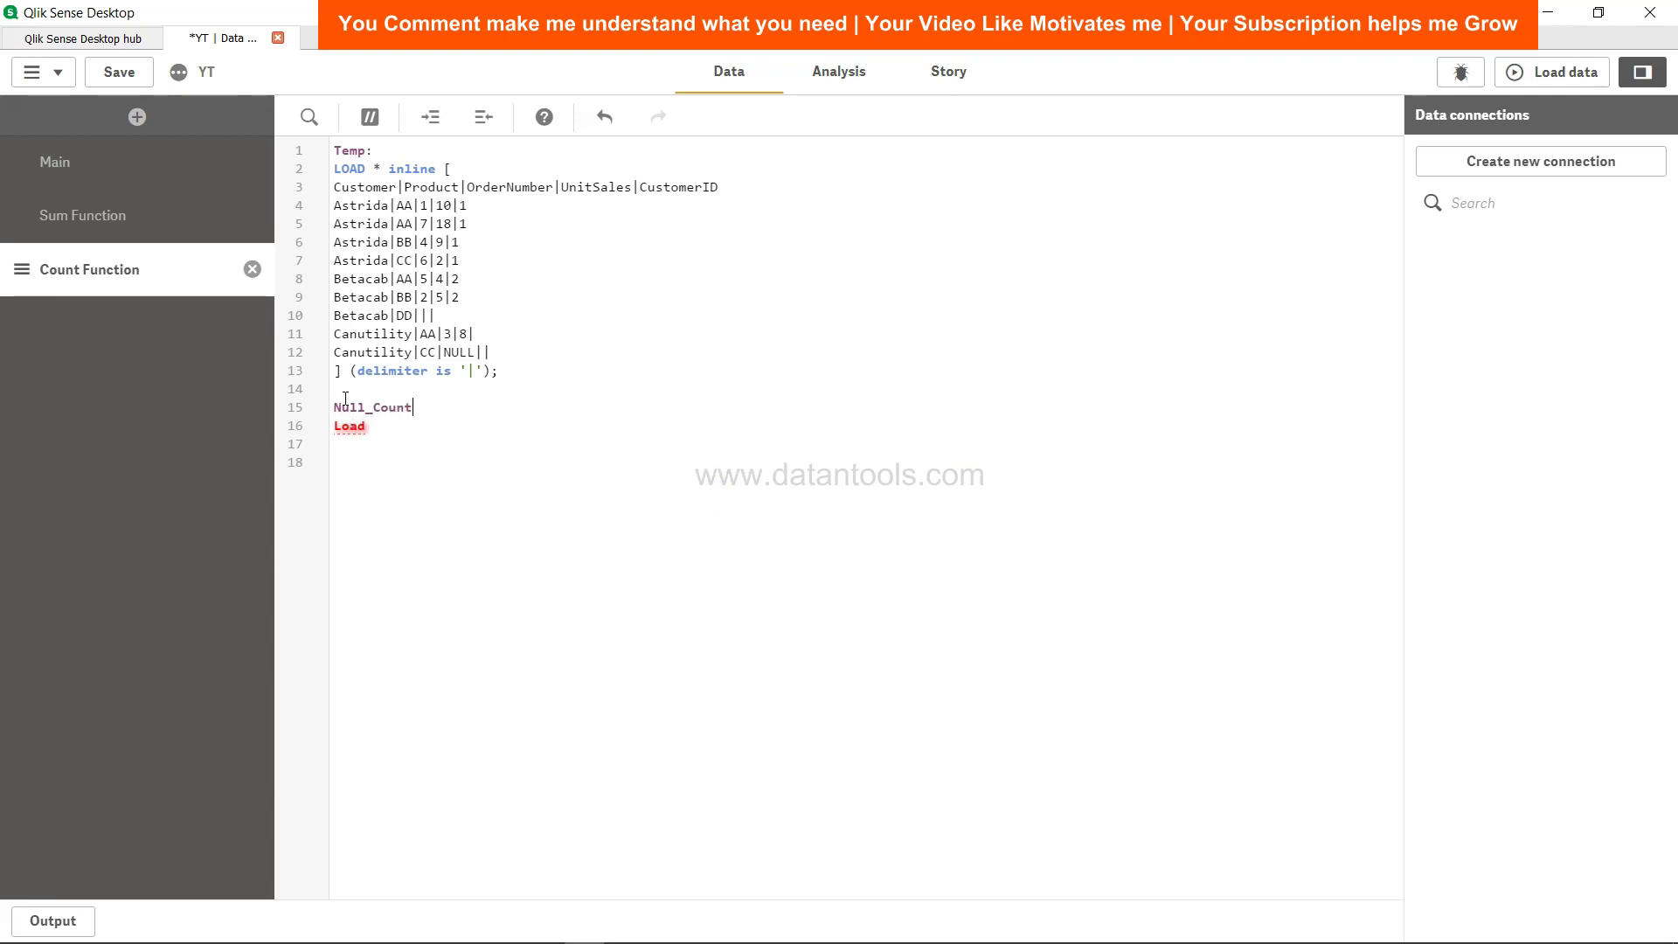
{"action": "type", "text": "\":"}
{"action": "key", "text": "BackSpace"}
{"action": "key", "text": "BackSpace"}
{"action": "type", "text": ":"}
{"action": "key", "text": "Down"}
- Load Customer and NullCount(OrderNumber) as Null_Order_Count from Resident Temp, grouped by Customer
{"action": "type", "text": "Customer,NullCount("}
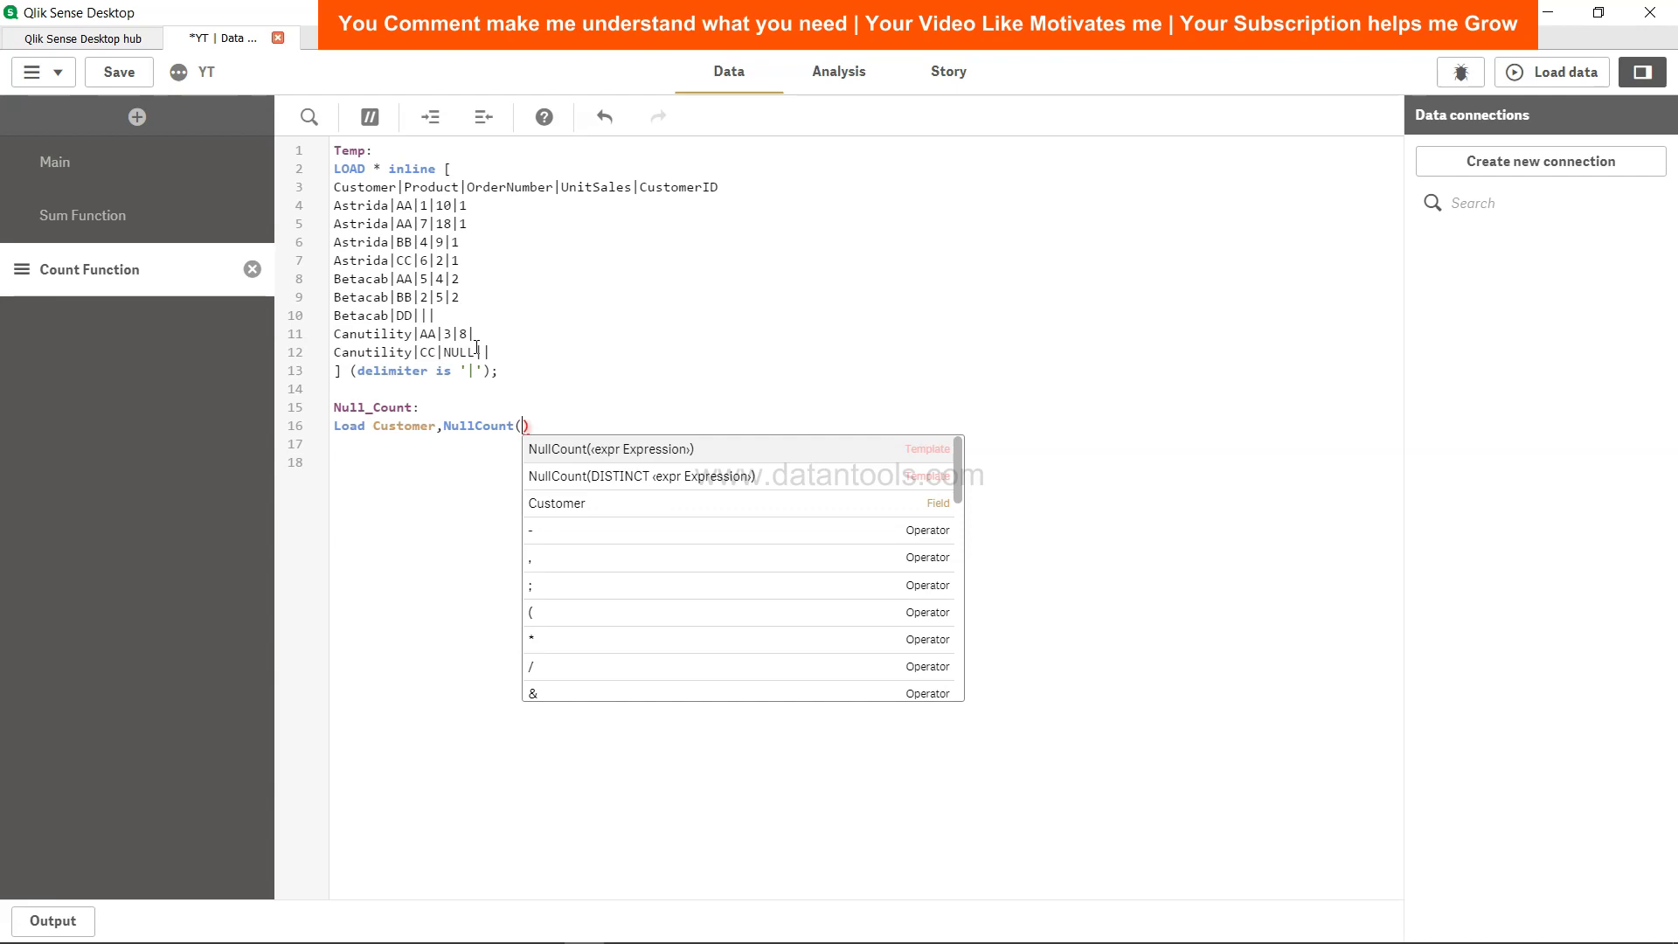
{"action": "type", "text": "Order"}
{"action": "type", "text": "Number)"}
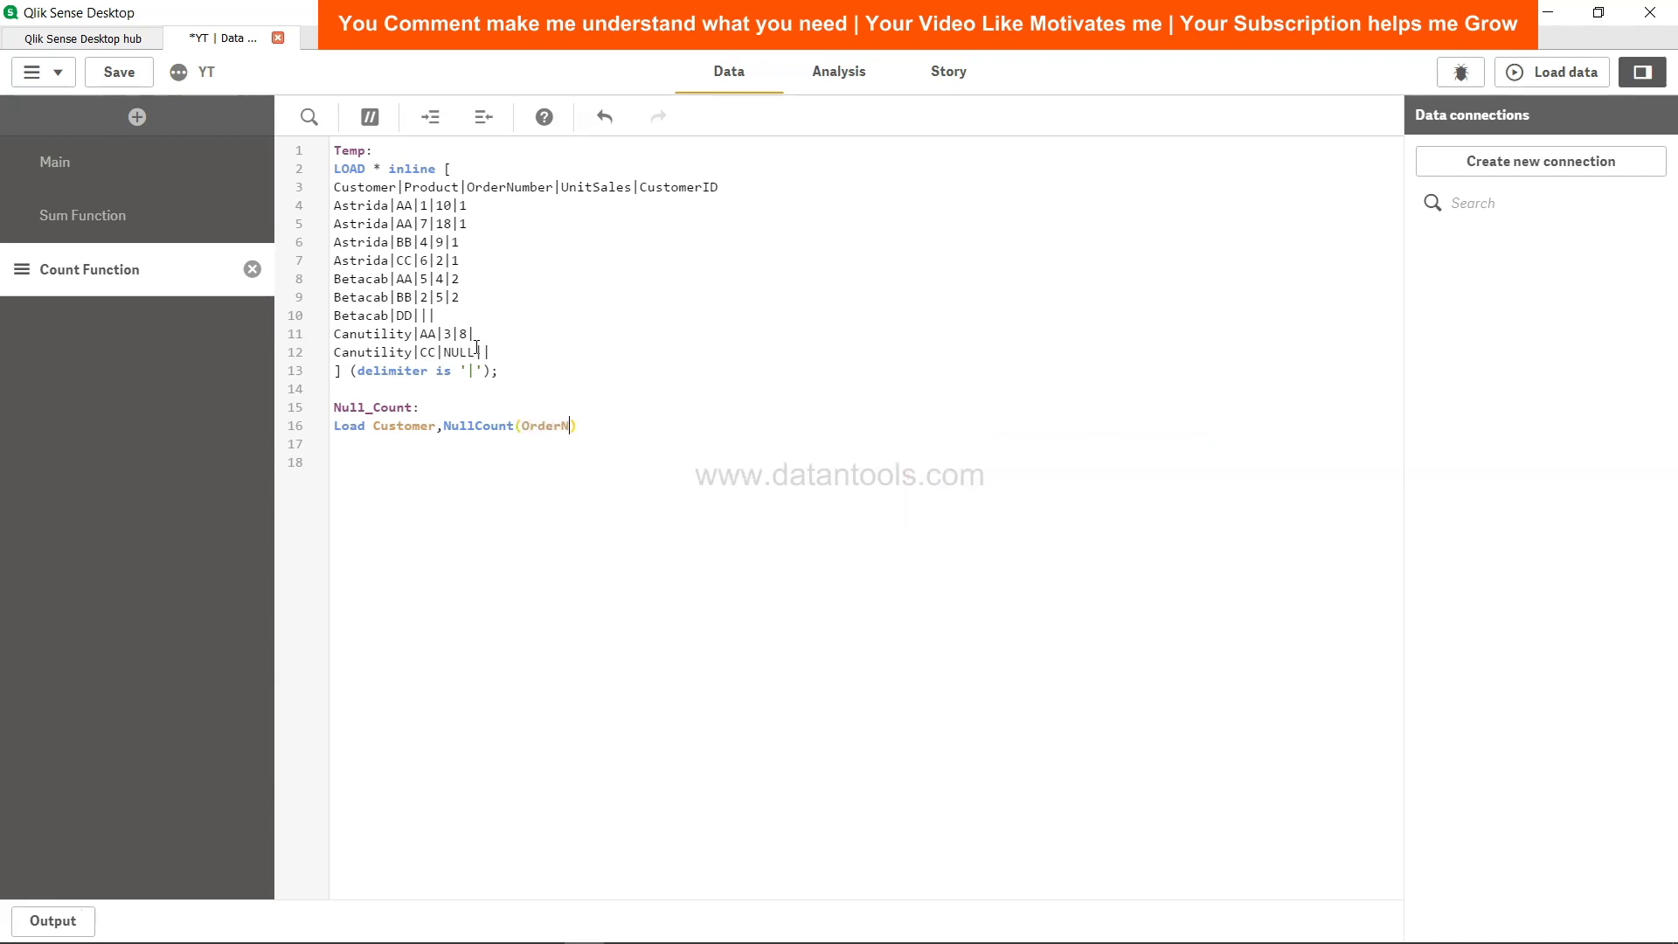
{"action": "type", "text": " as Null_Order_Count Resident Temp "}
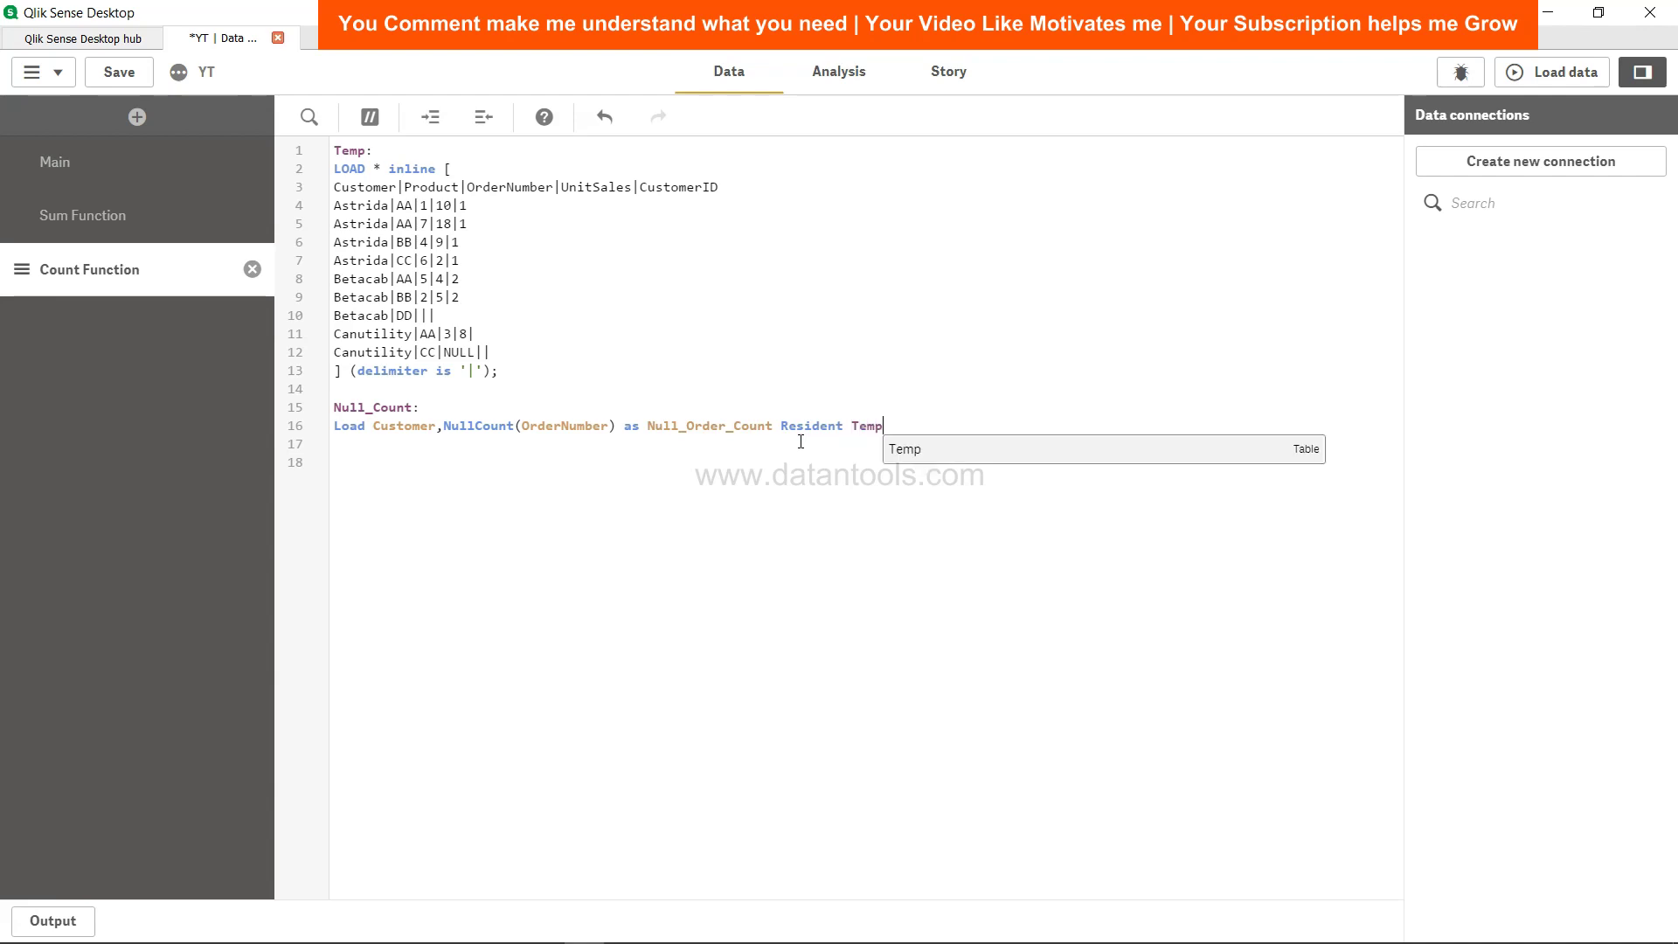
{"action": "type", "text": "Group"}
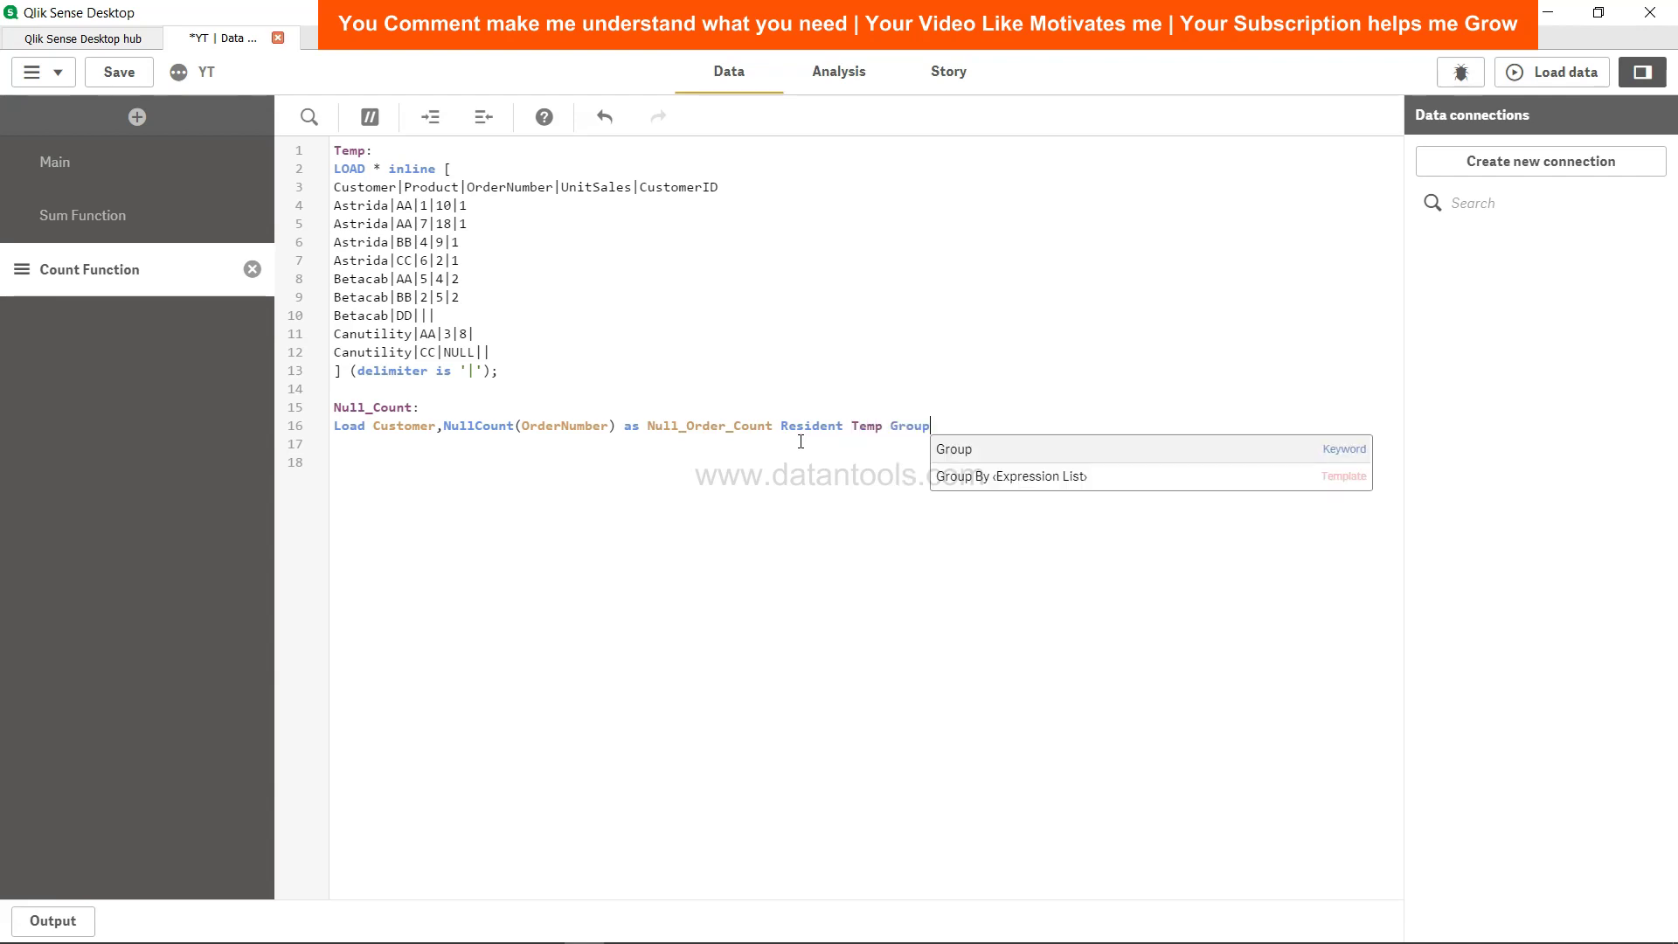
{"action": "key", "text": "Down"}
{"action": "key", "text": "Return"}
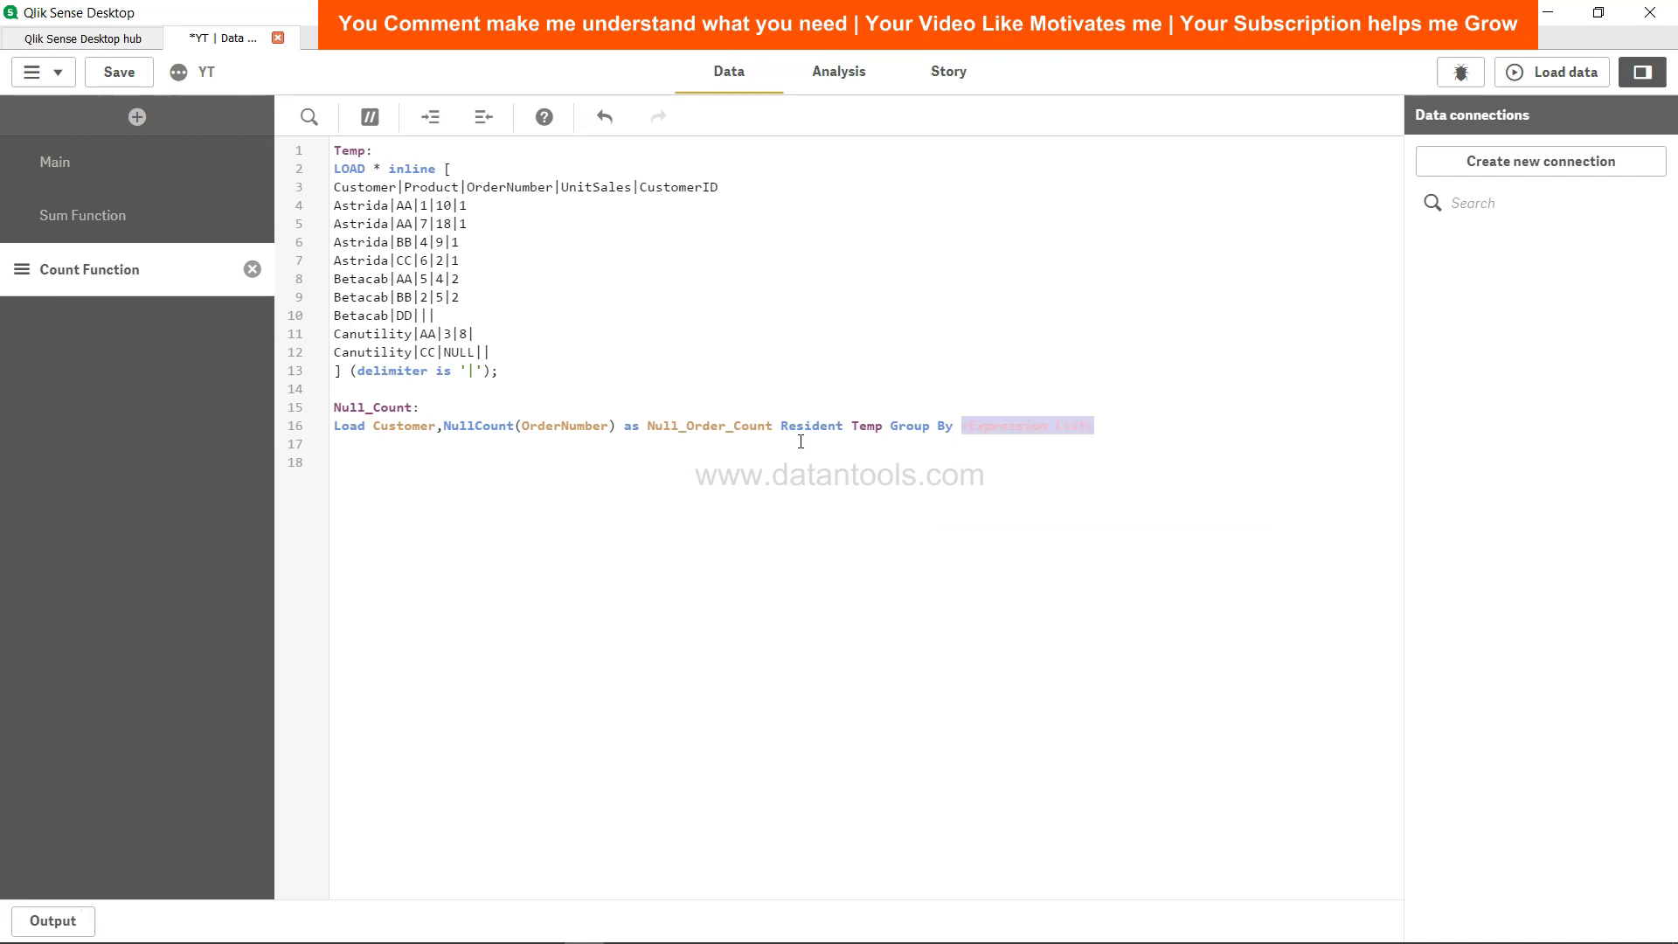
{"action": "type", "text": "Customer;"}
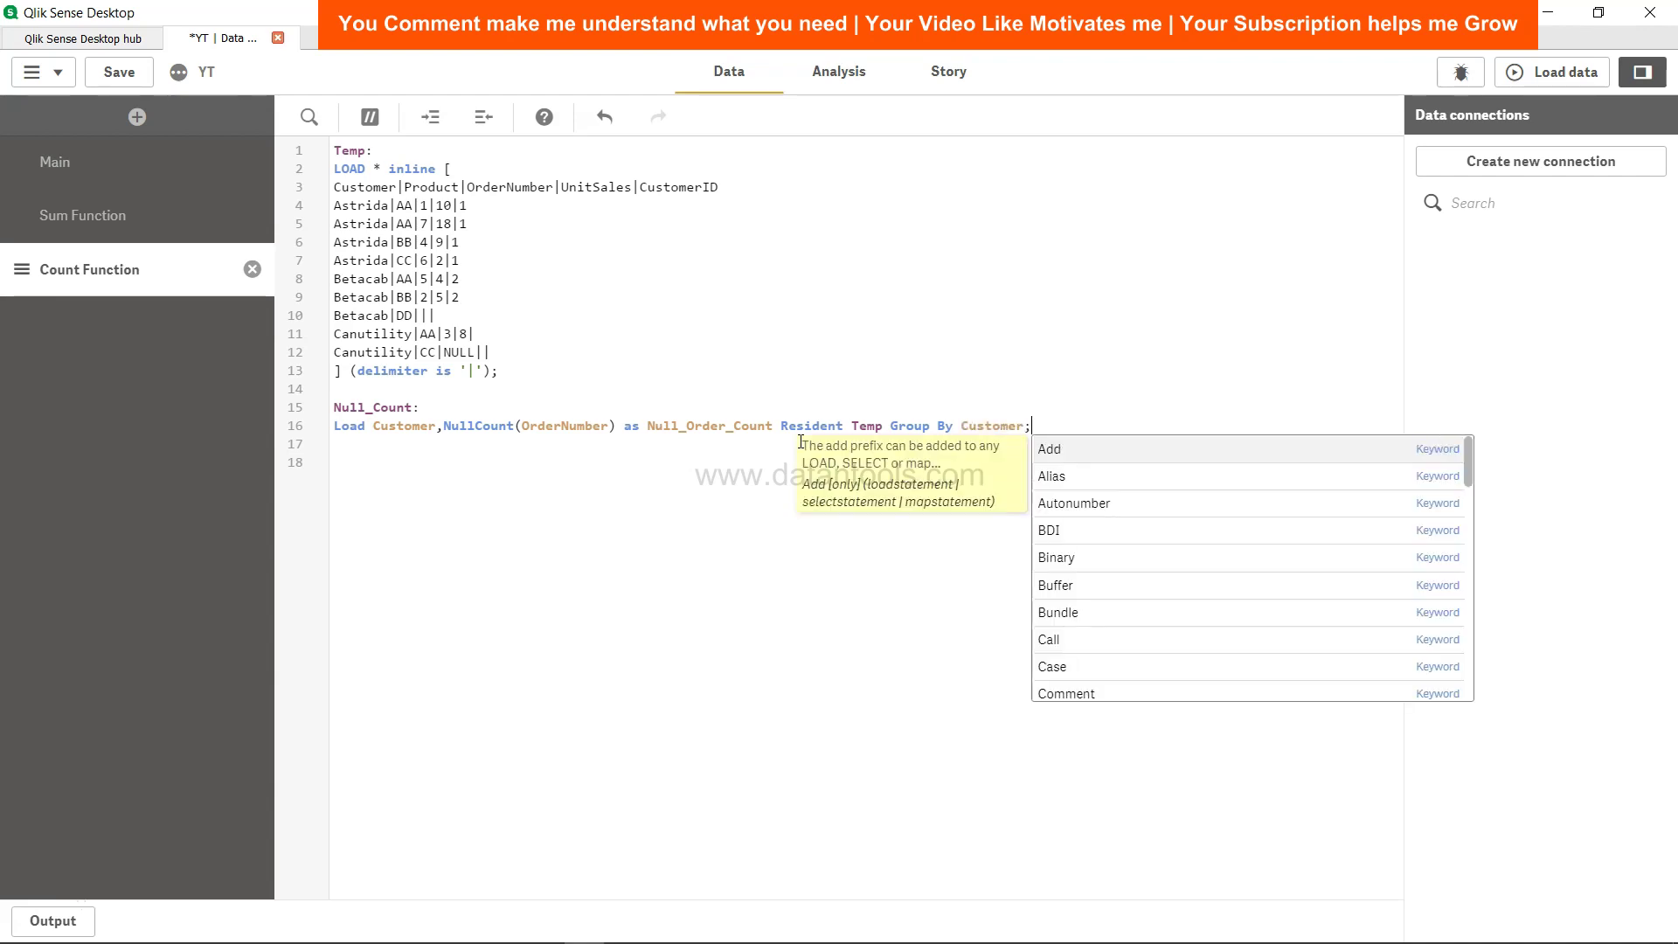
- Save the edited script and reload the app's data
{"action": "left_click", "coordinate": [121, 71]}
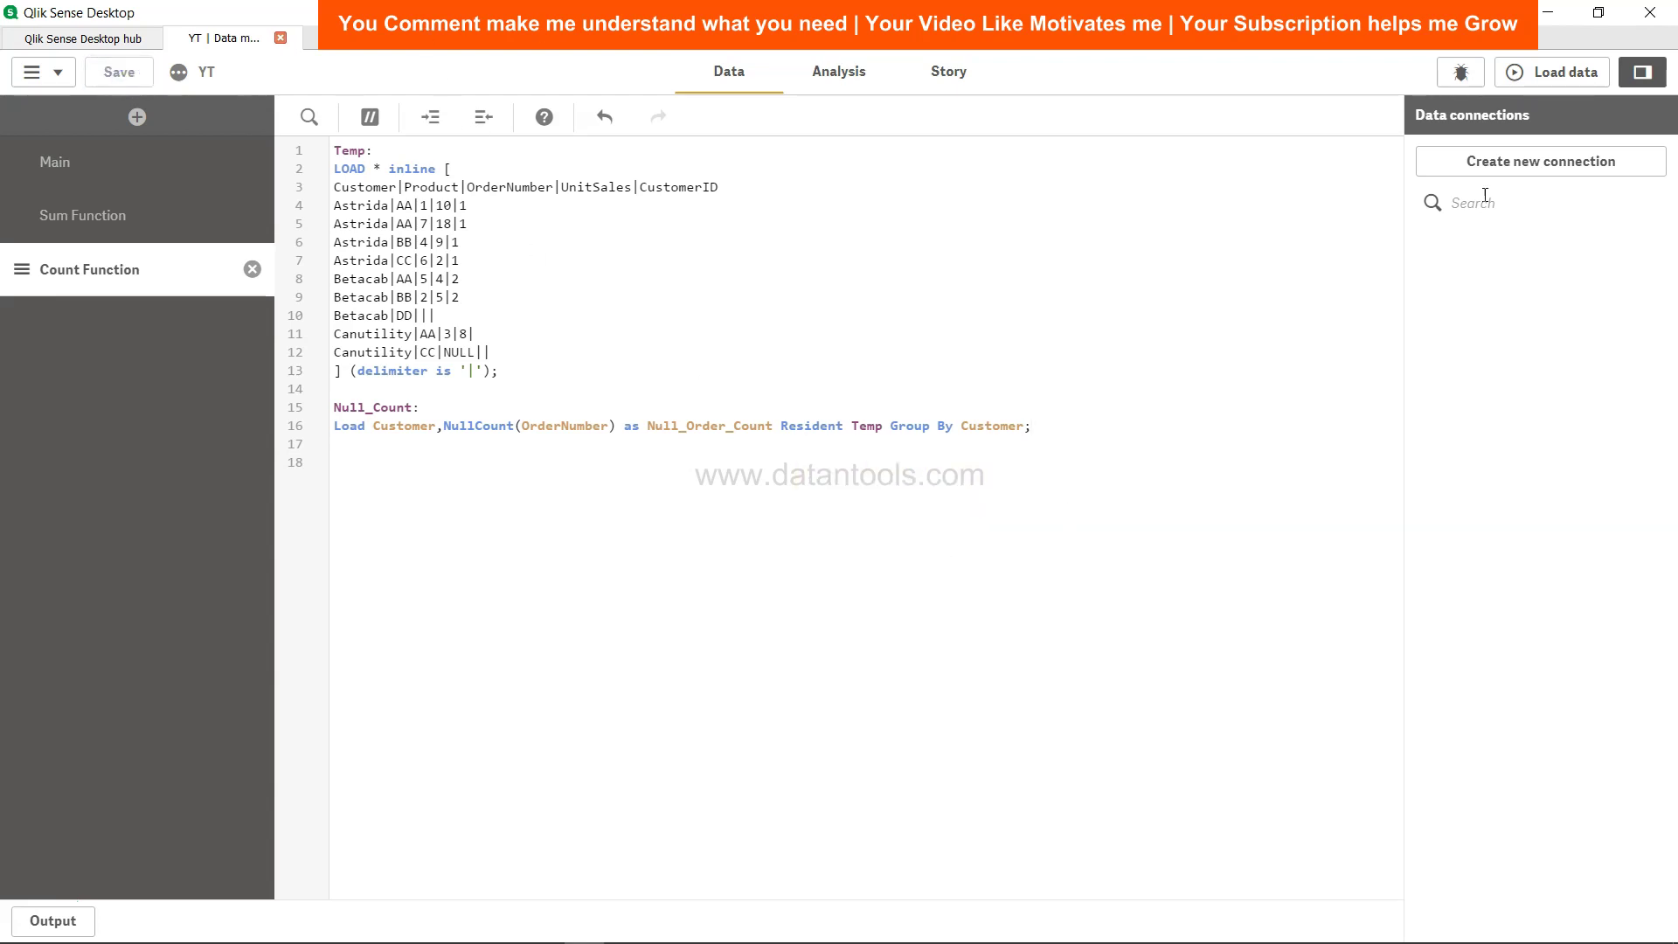
{"action": "left_click", "coordinate": [1562, 76]}
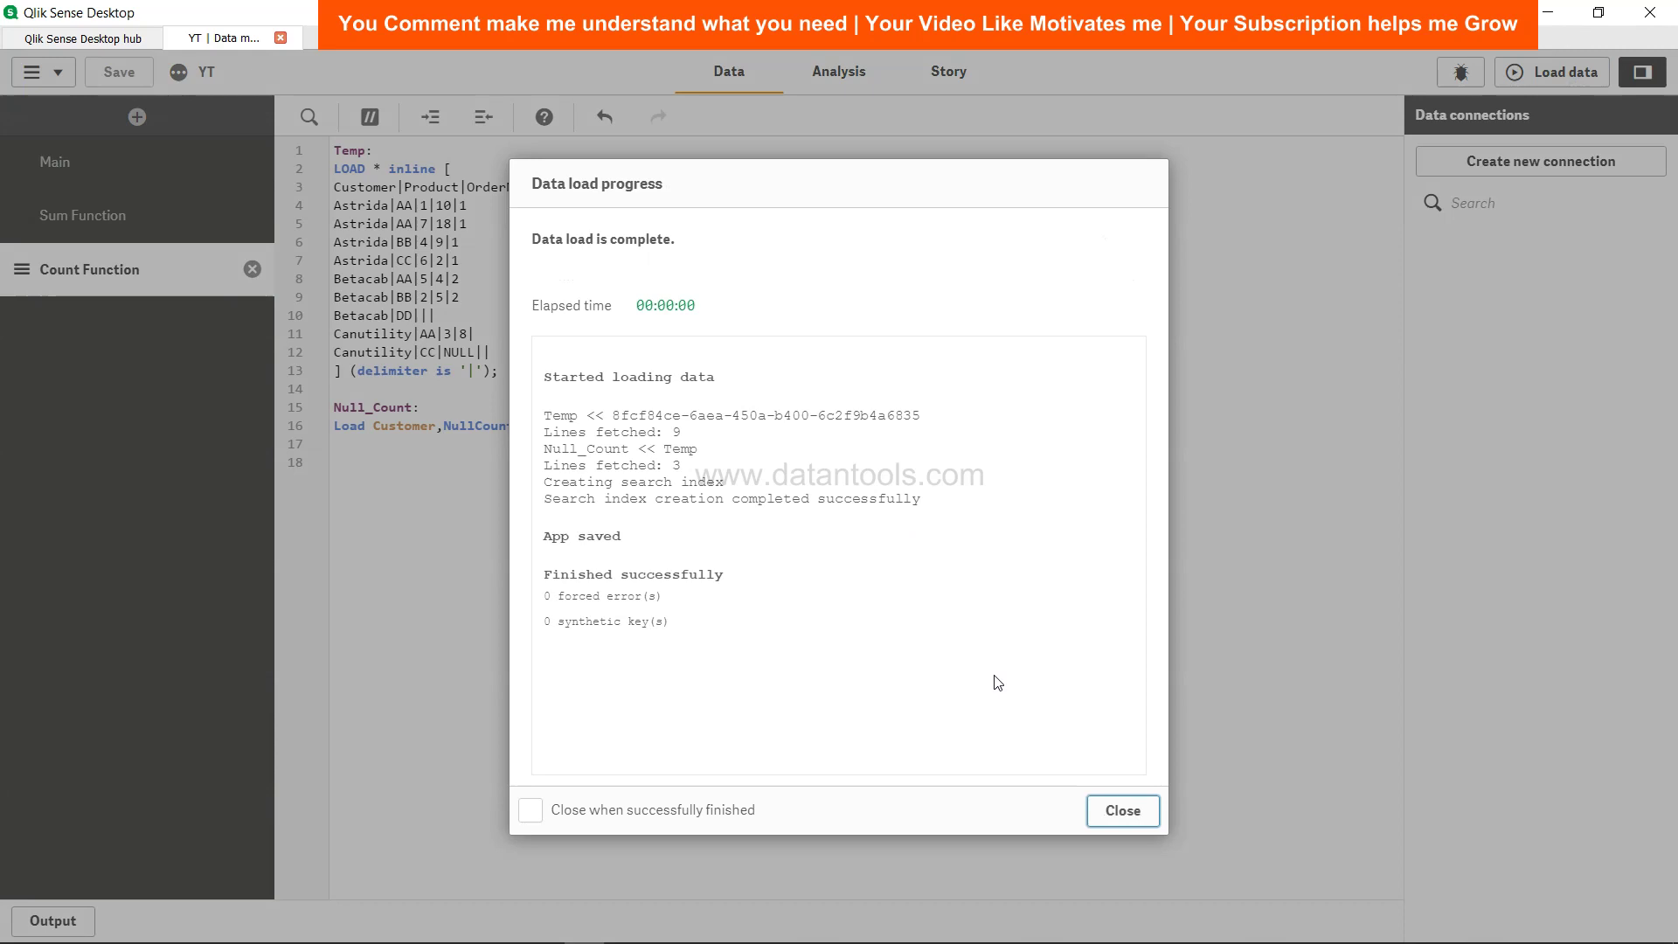
{"action": "left_click", "coordinate": [1141, 816]}
- Add a table with Customer and Null_Order_Count columns to the Count Function sheet, then return to the script
{"action": "left_click", "coordinate": [837, 71]}
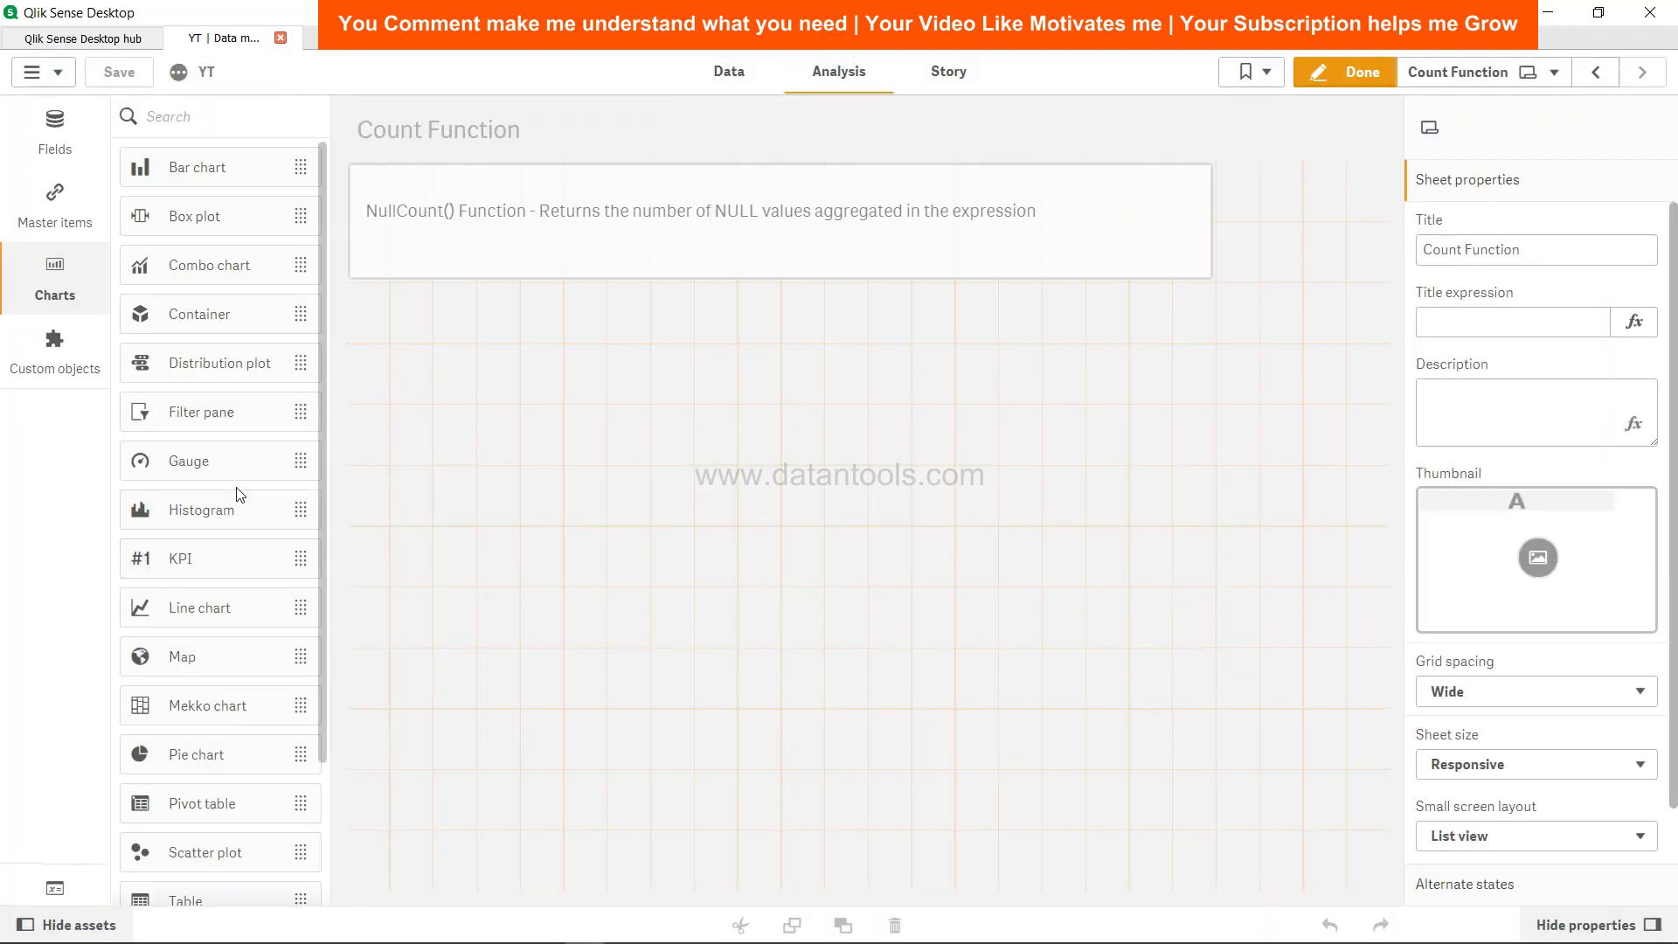
{"action": "scroll", "coordinate": [218, 778], "scroll_direction": "down", "scroll_amount": 3}
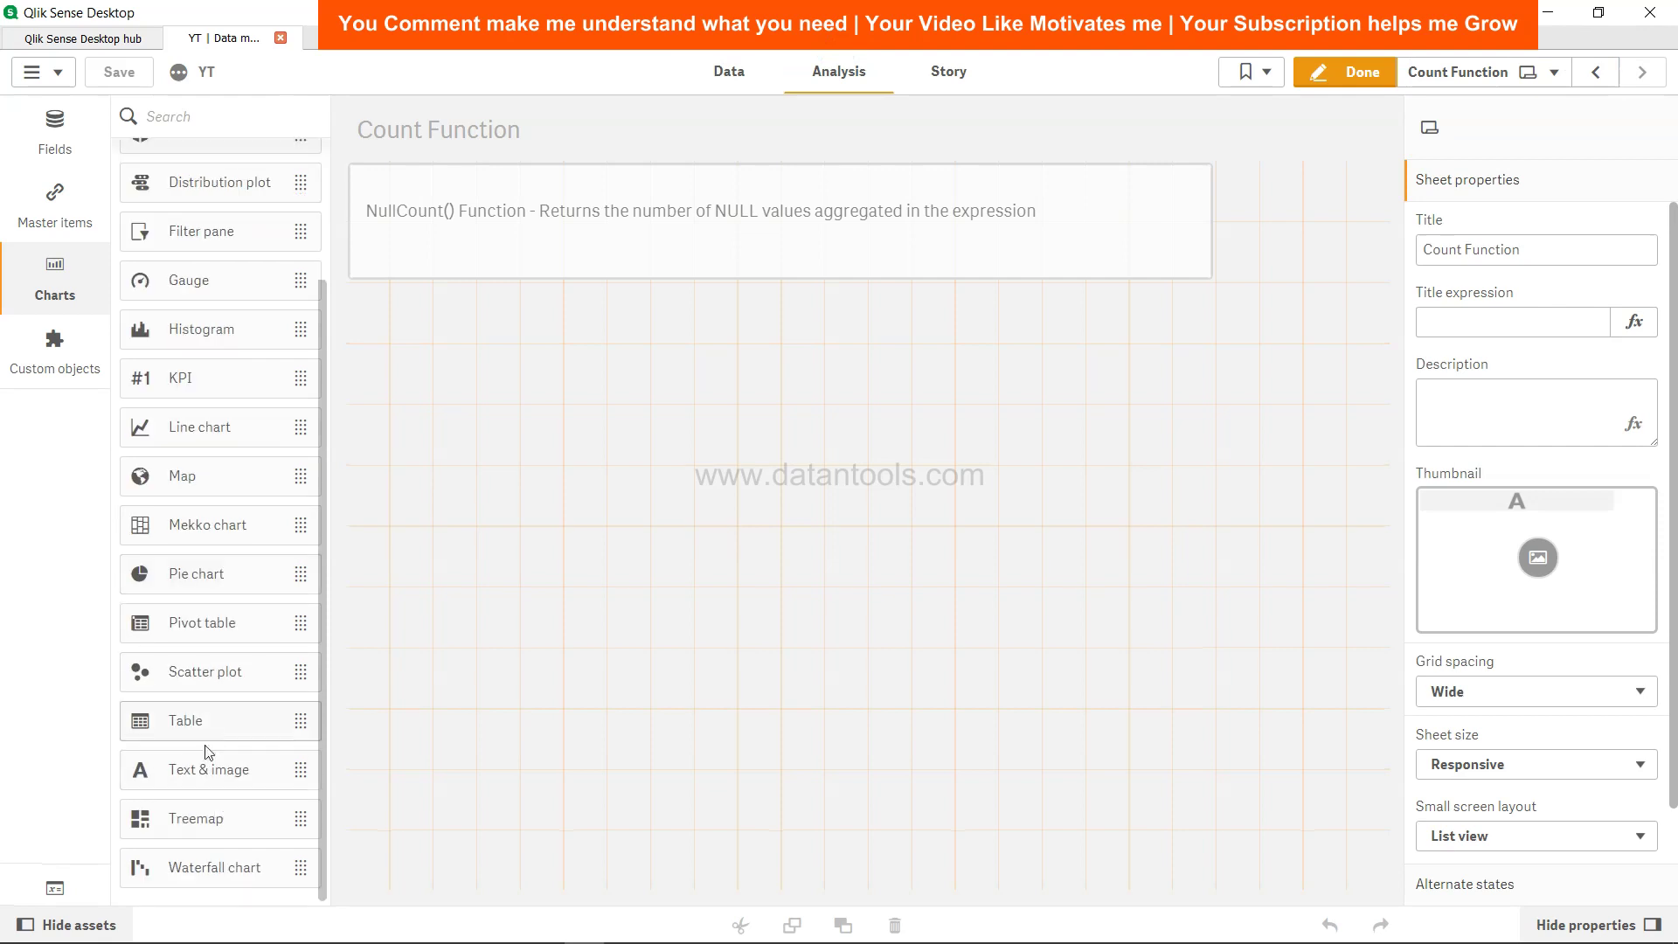
{"action": "left_click_drag", "start_coordinate": [210, 723], "coordinate": [465, 370]}
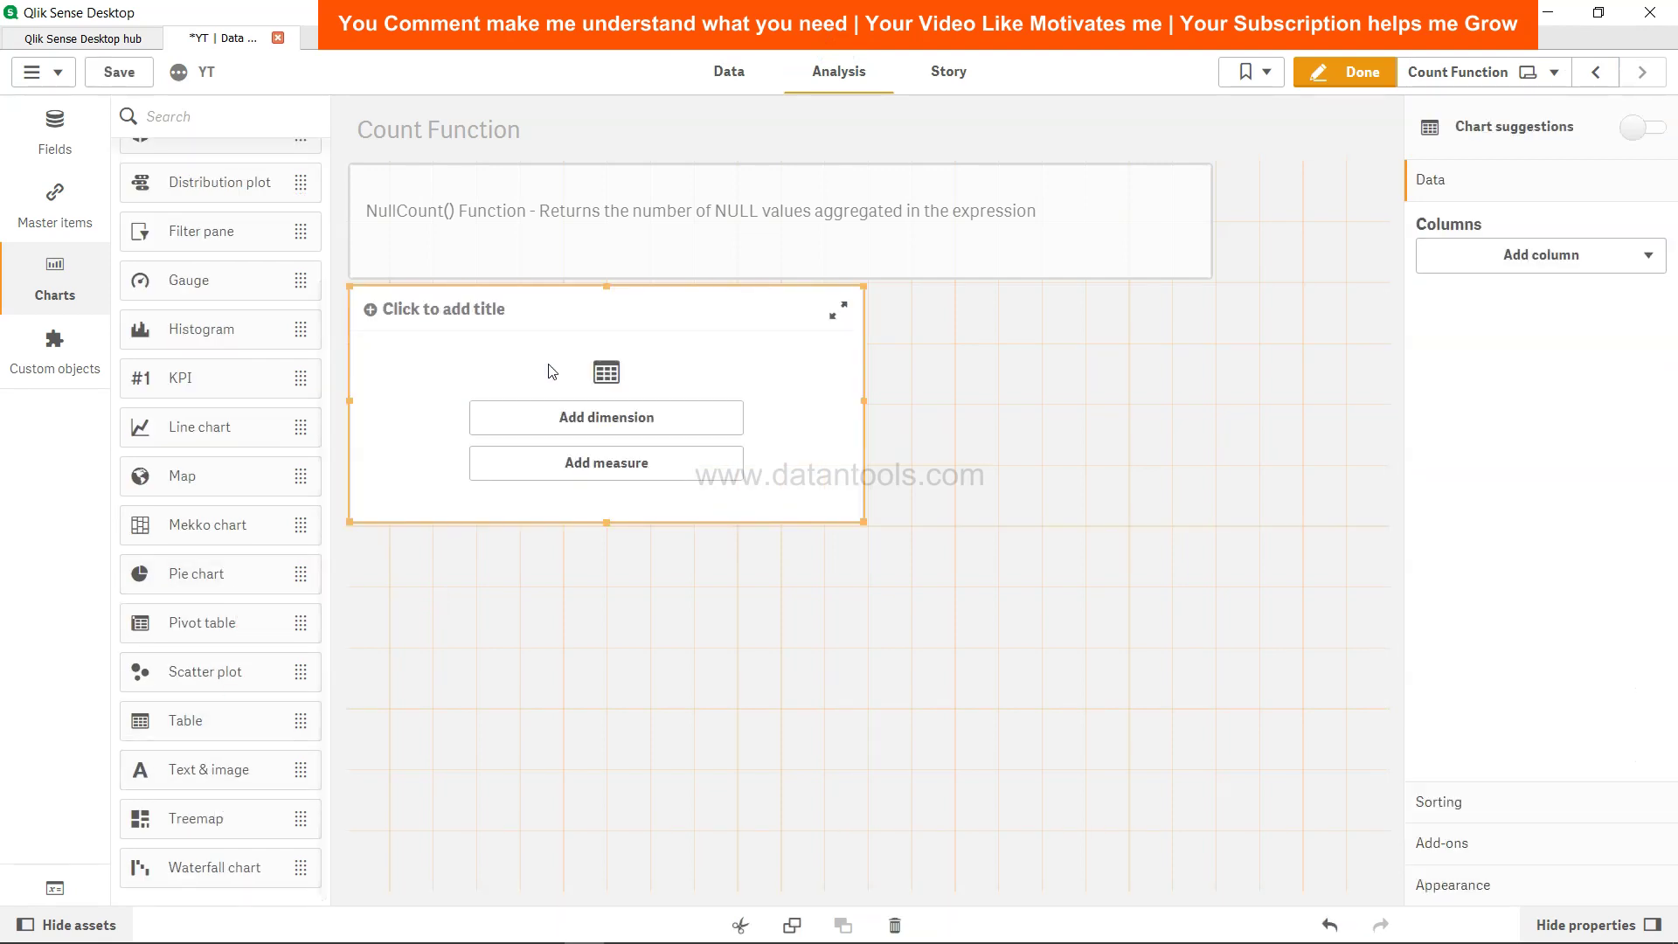
{"action": "left_click", "coordinate": [585, 419]}
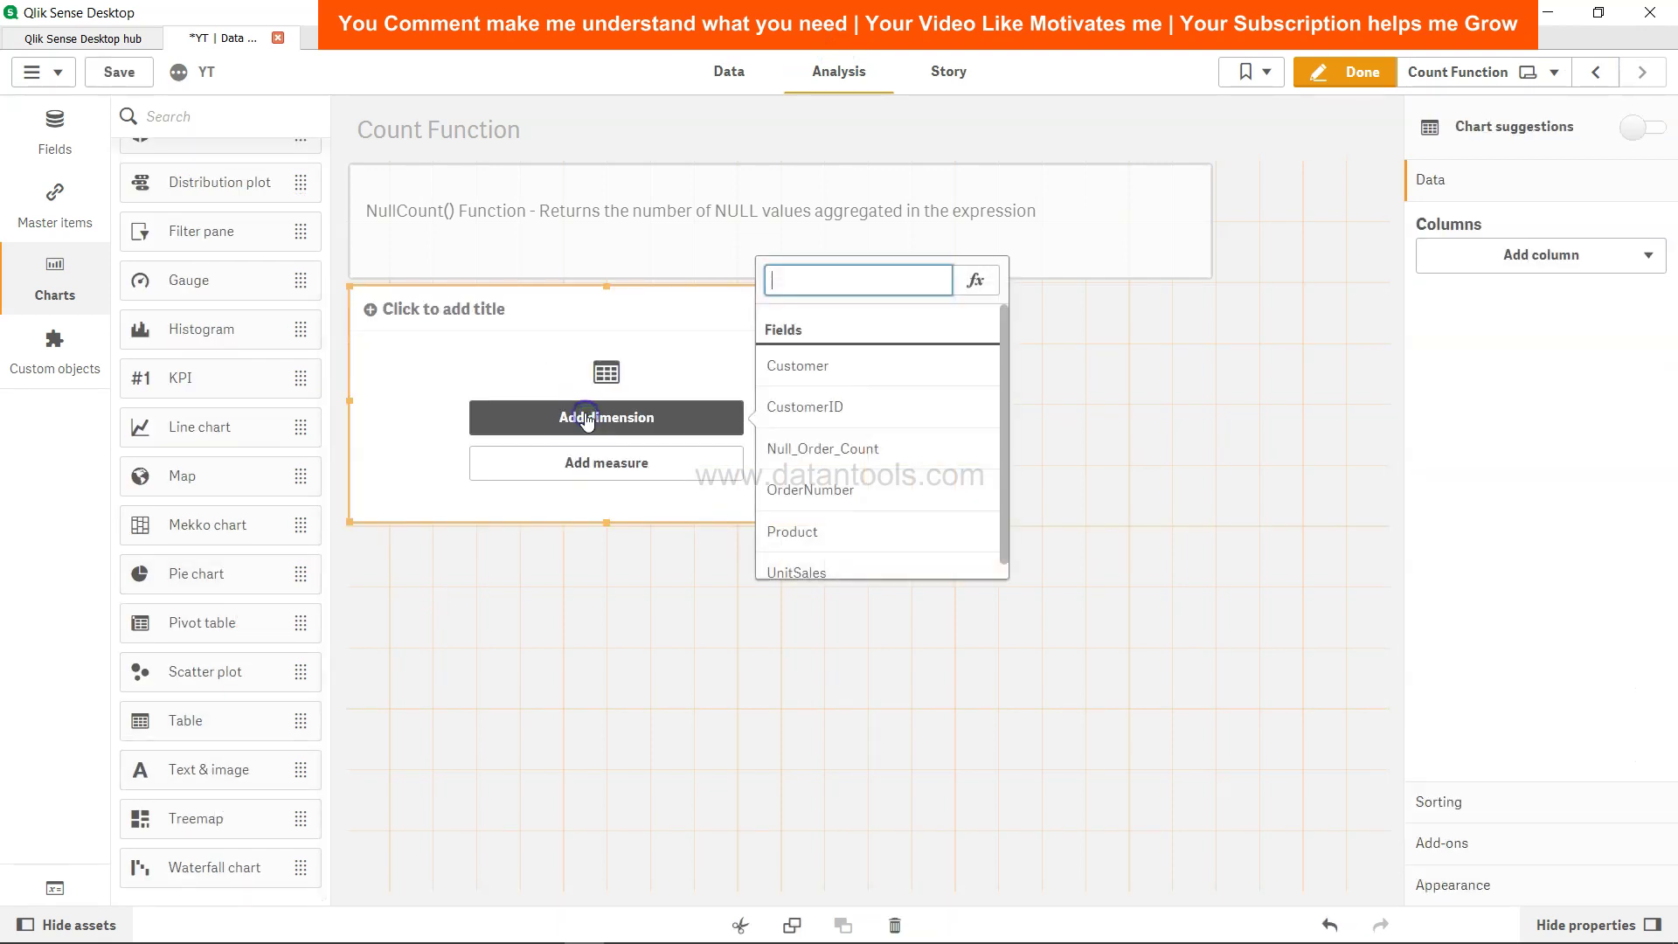
{"action": "left_click", "coordinate": [819, 368]}
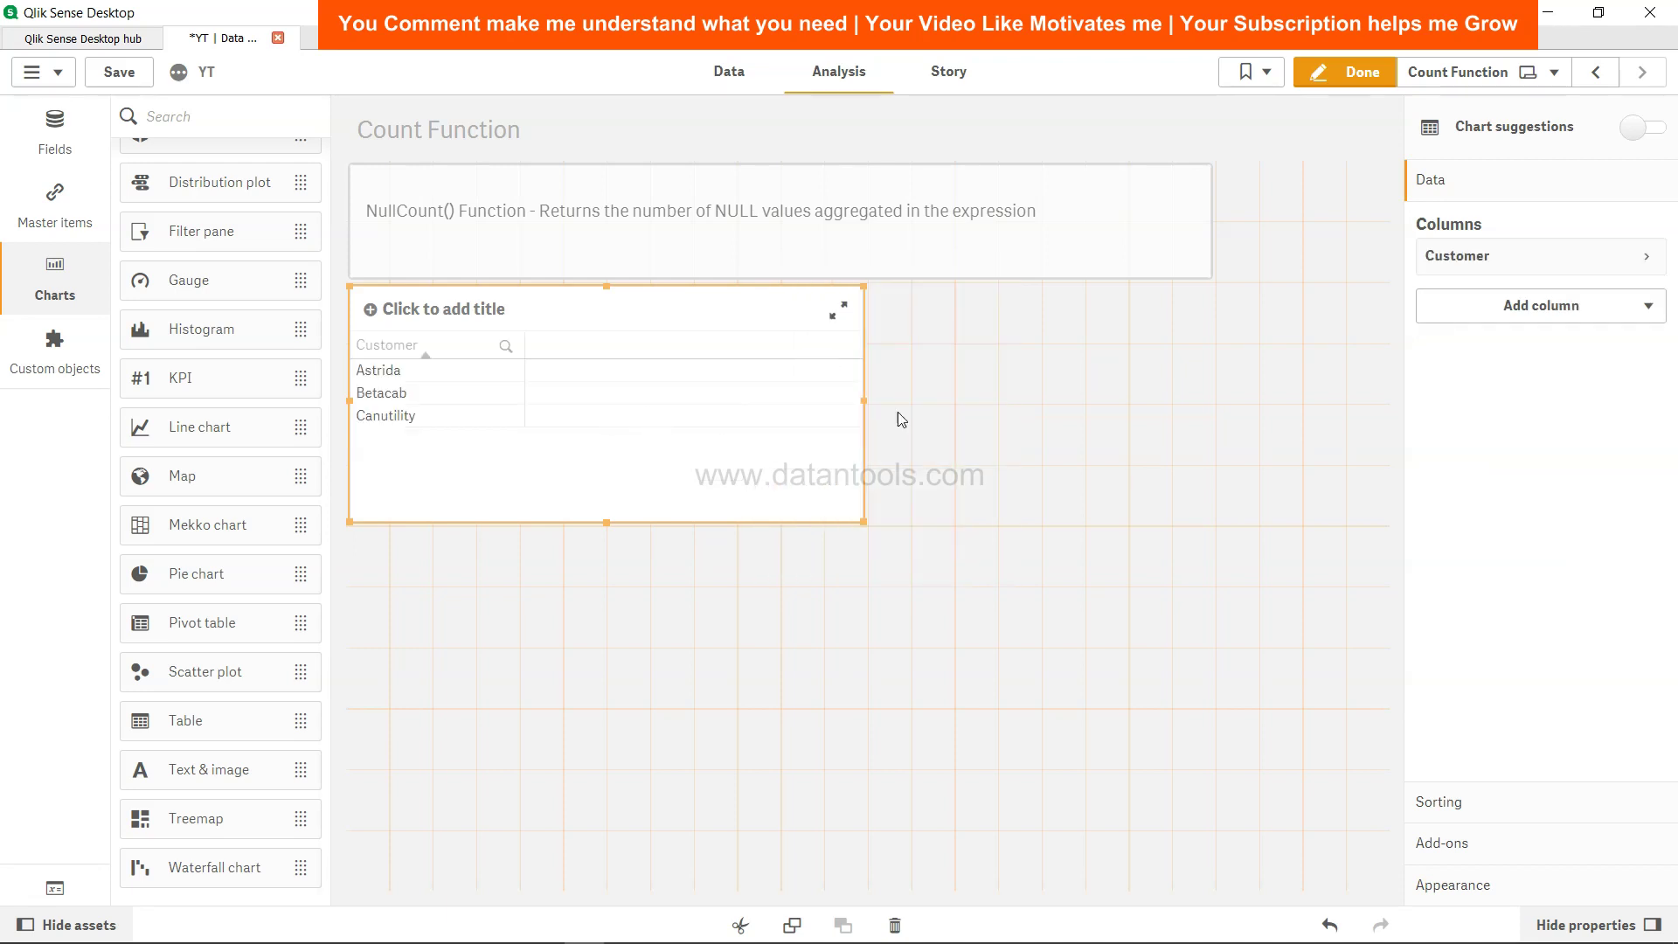
{"action": "left_click", "coordinate": [1635, 305]}
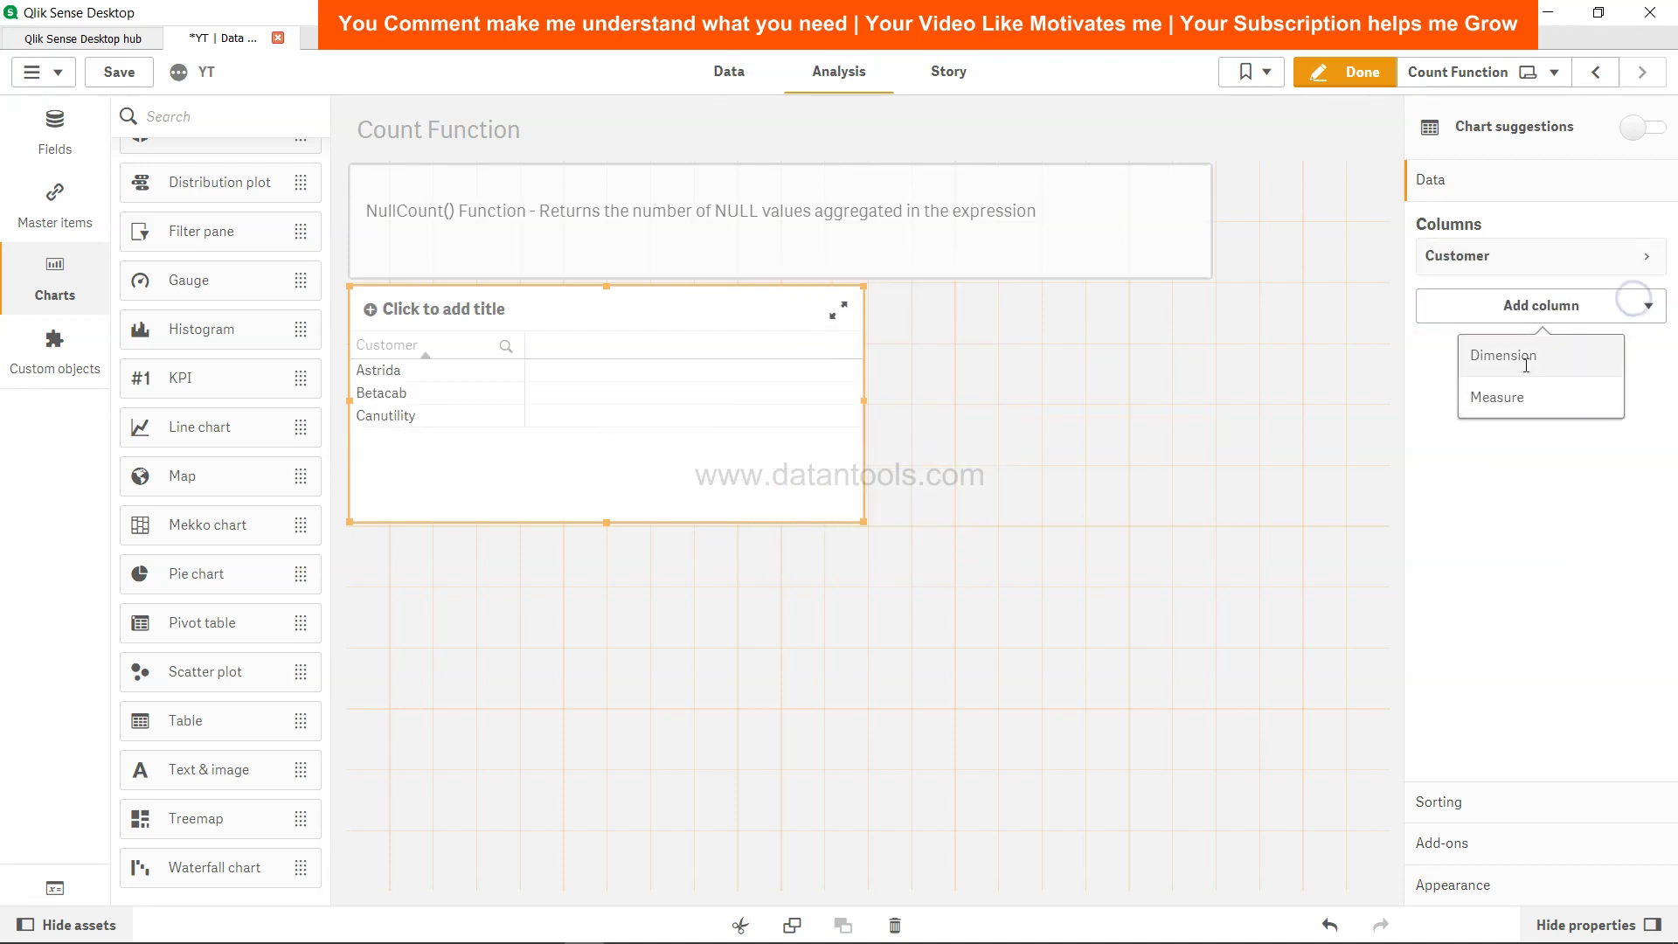
{"action": "left_click", "coordinate": [1521, 359]}
{"action": "left_click", "coordinate": [1514, 524]}
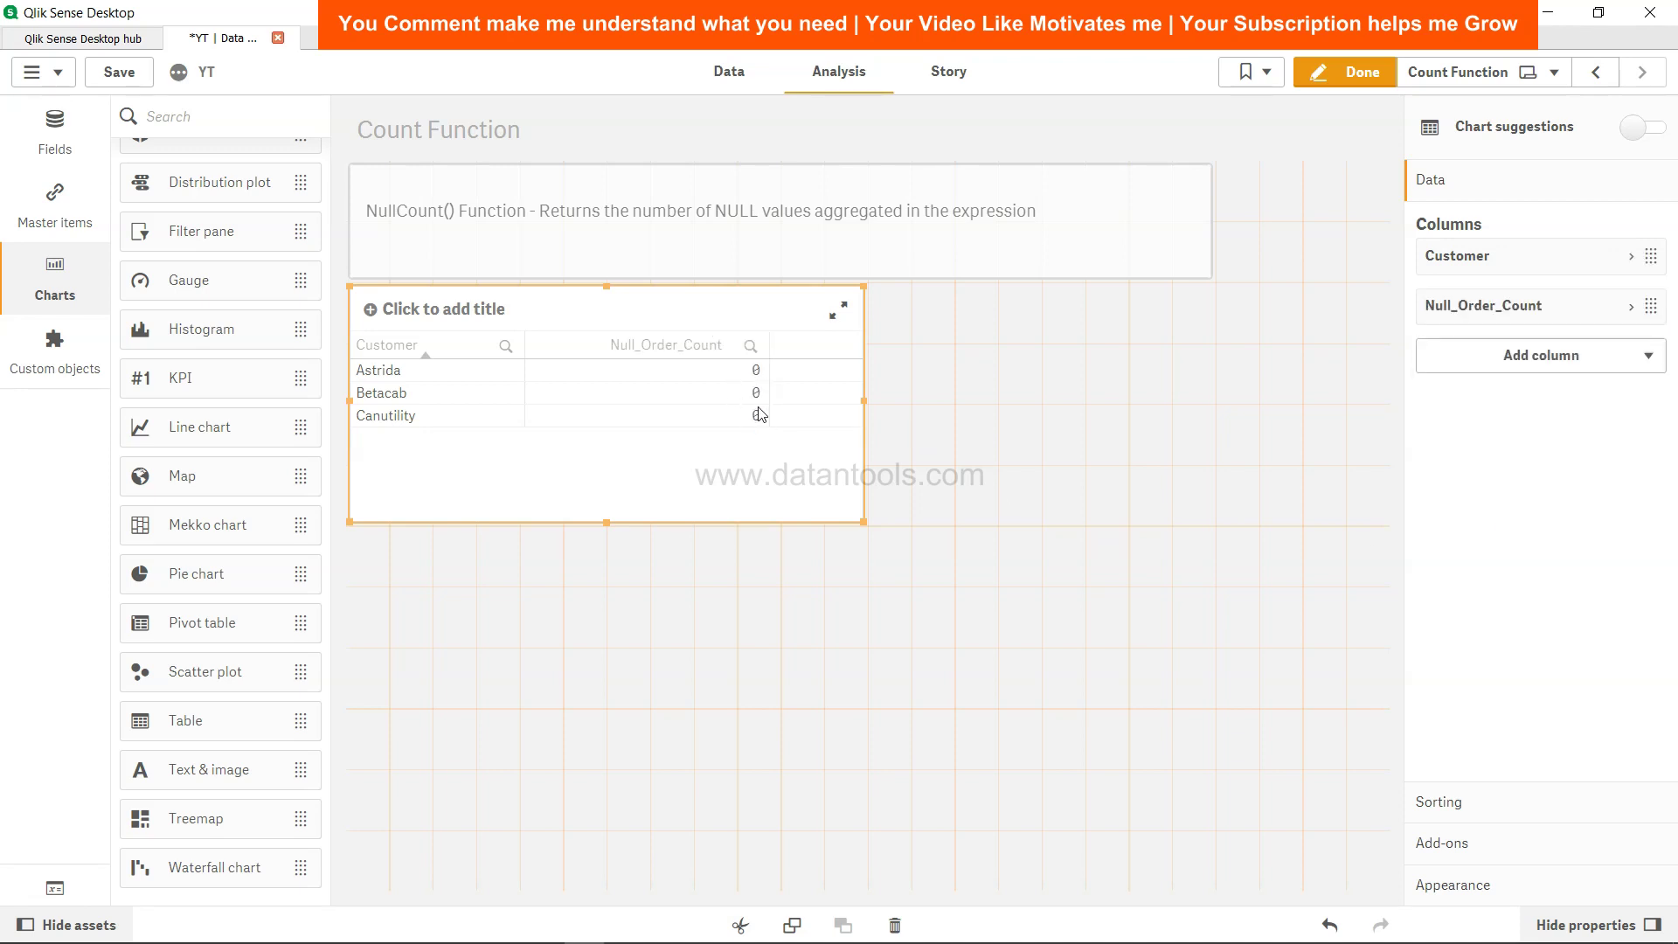
{"action": "left_click", "coordinate": [742, 77]}
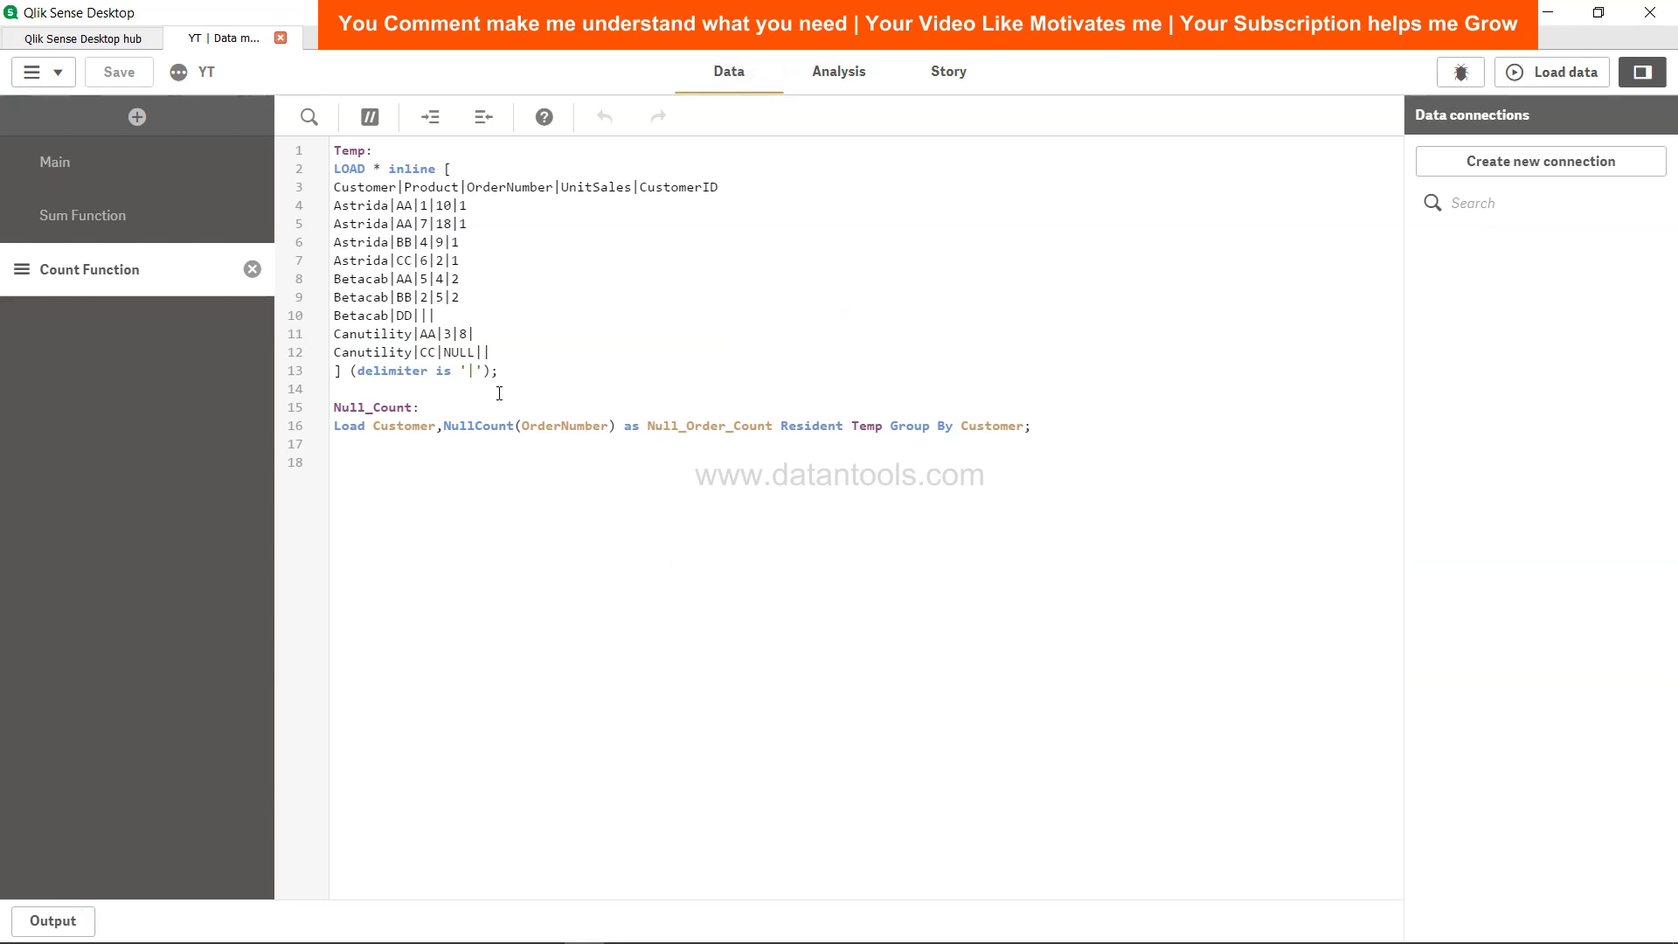
- Add Set NULLINTERPRET = NULL; as the first line of the script
{"action": "left_click_drag", "start_coordinate": [446, 432], "coordinate": [600, 429]}
{"action": "left_click", "coordinate": [601, 429]}
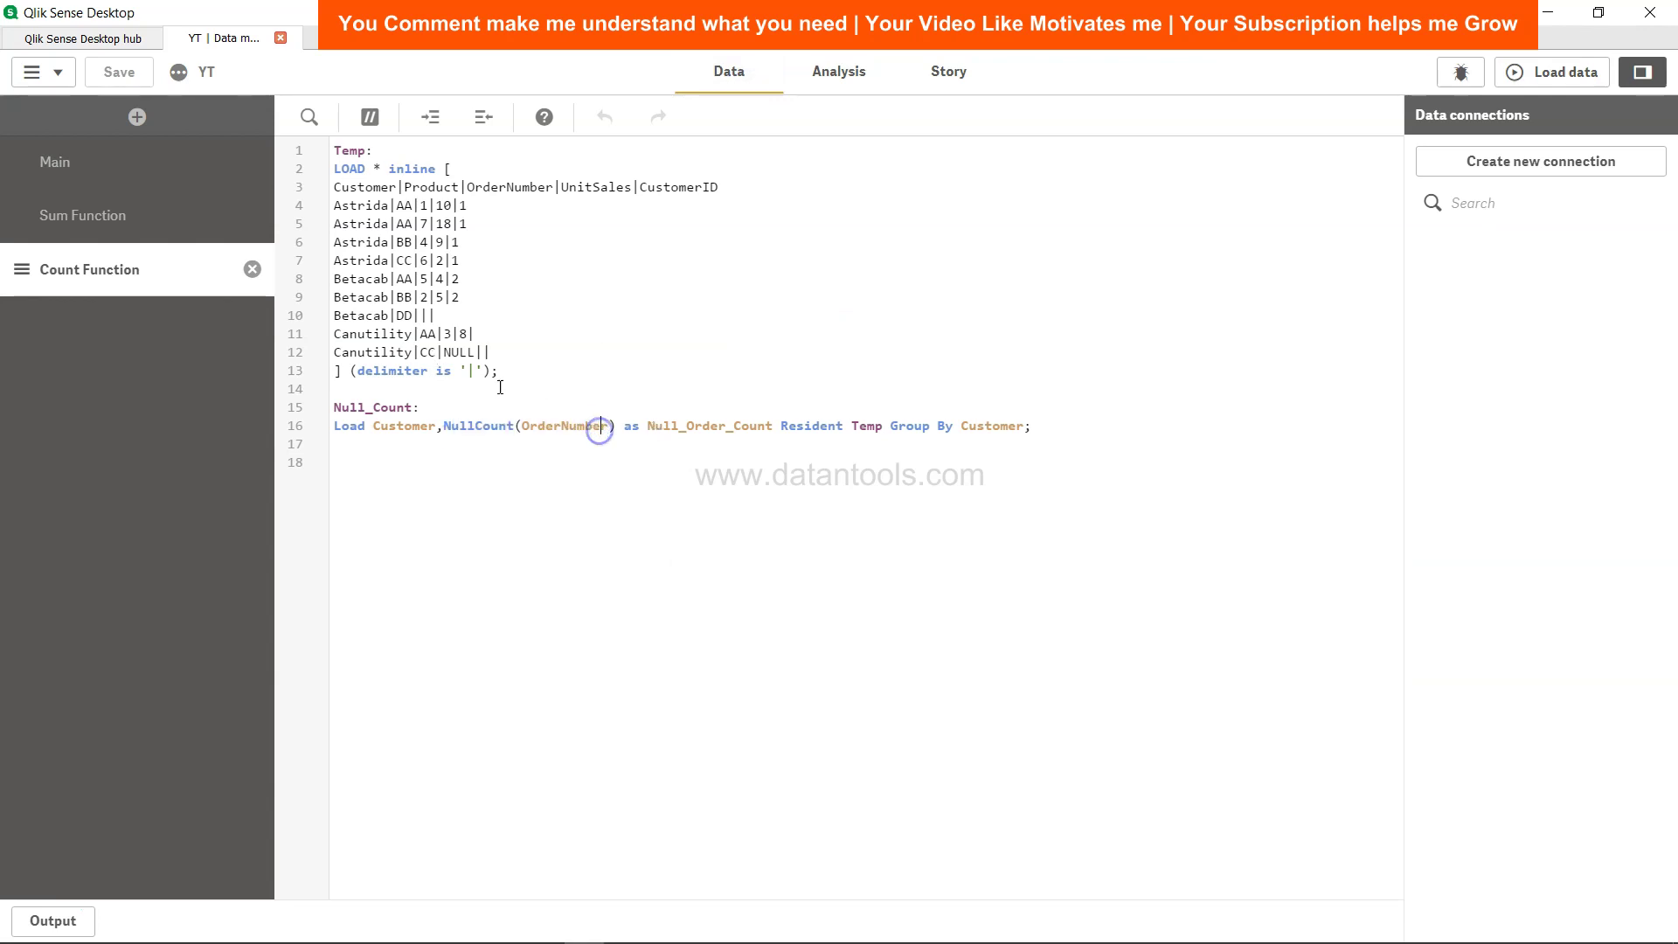
{"action": "left_click", "coordinate": [464, 351]}
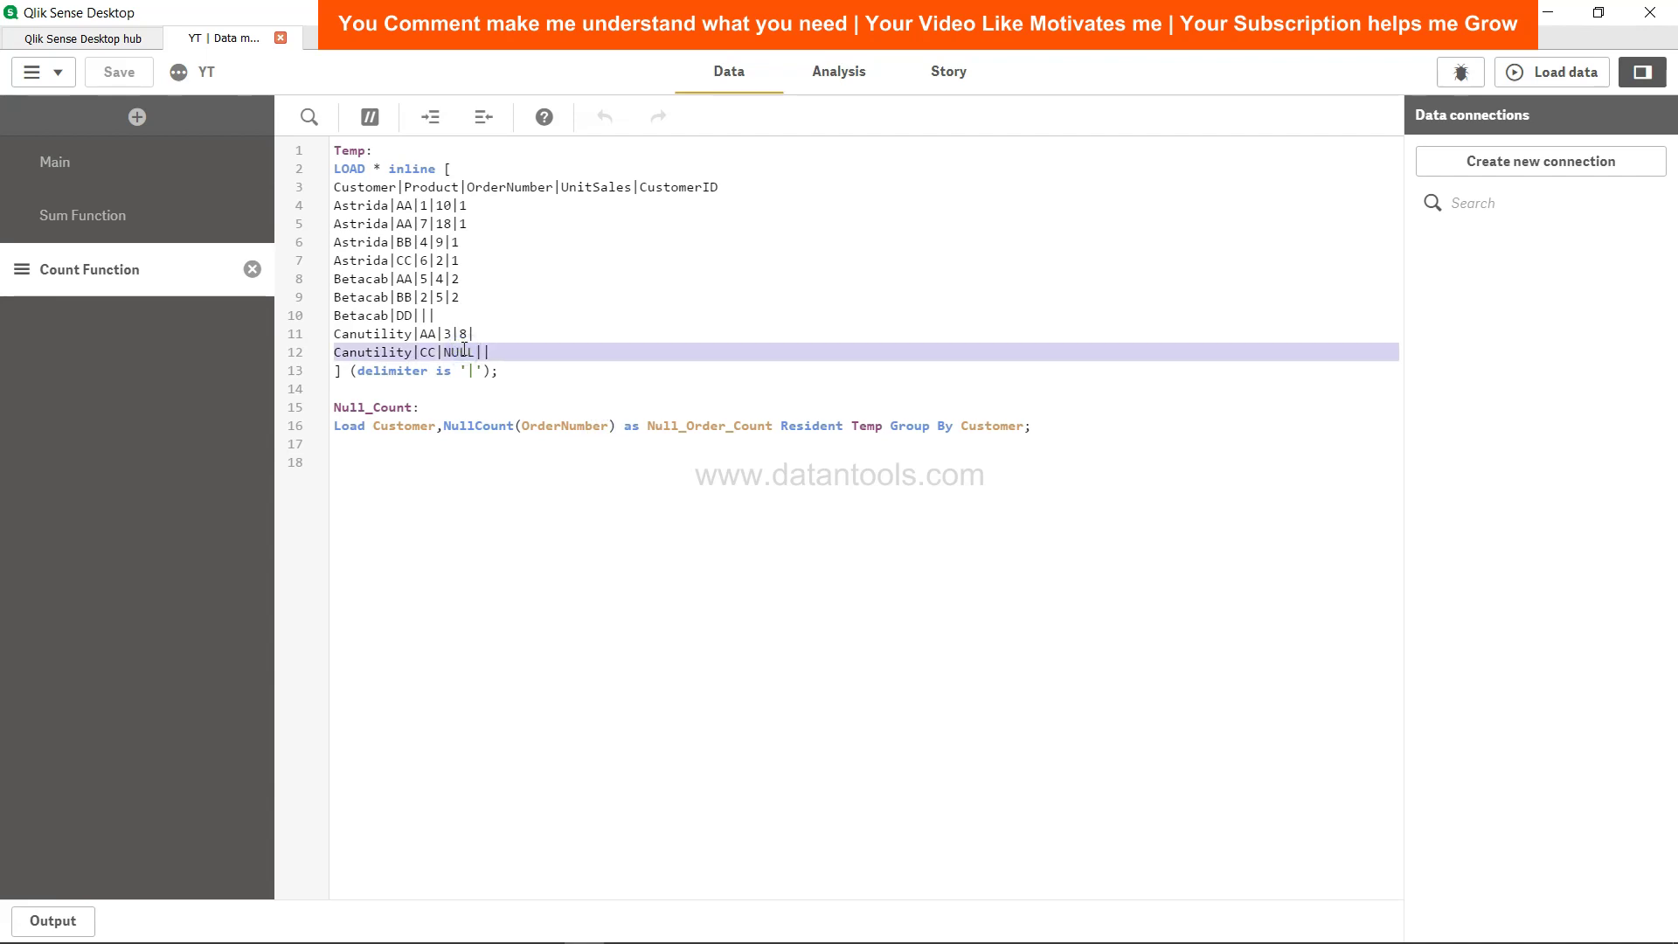
{"action": "left_click", "coordinate": [337, 155]}
{"action": "key", "text": "Return"}
{"action": "key", "text": "Return"}
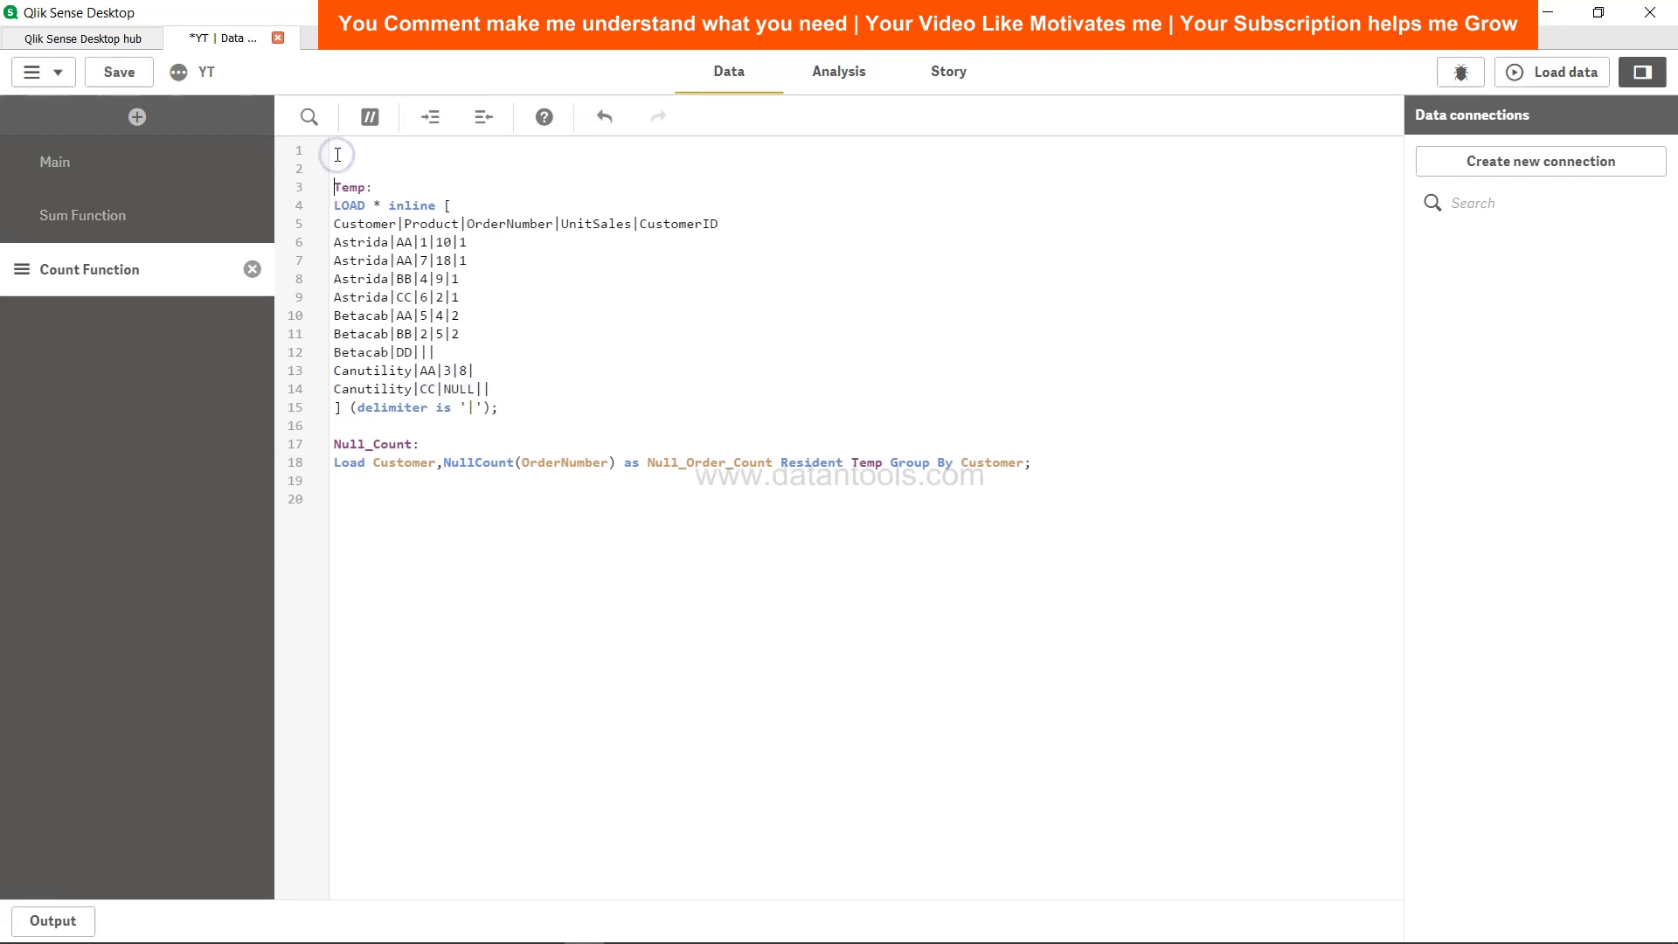
{"action": "type", "text": "Set "}
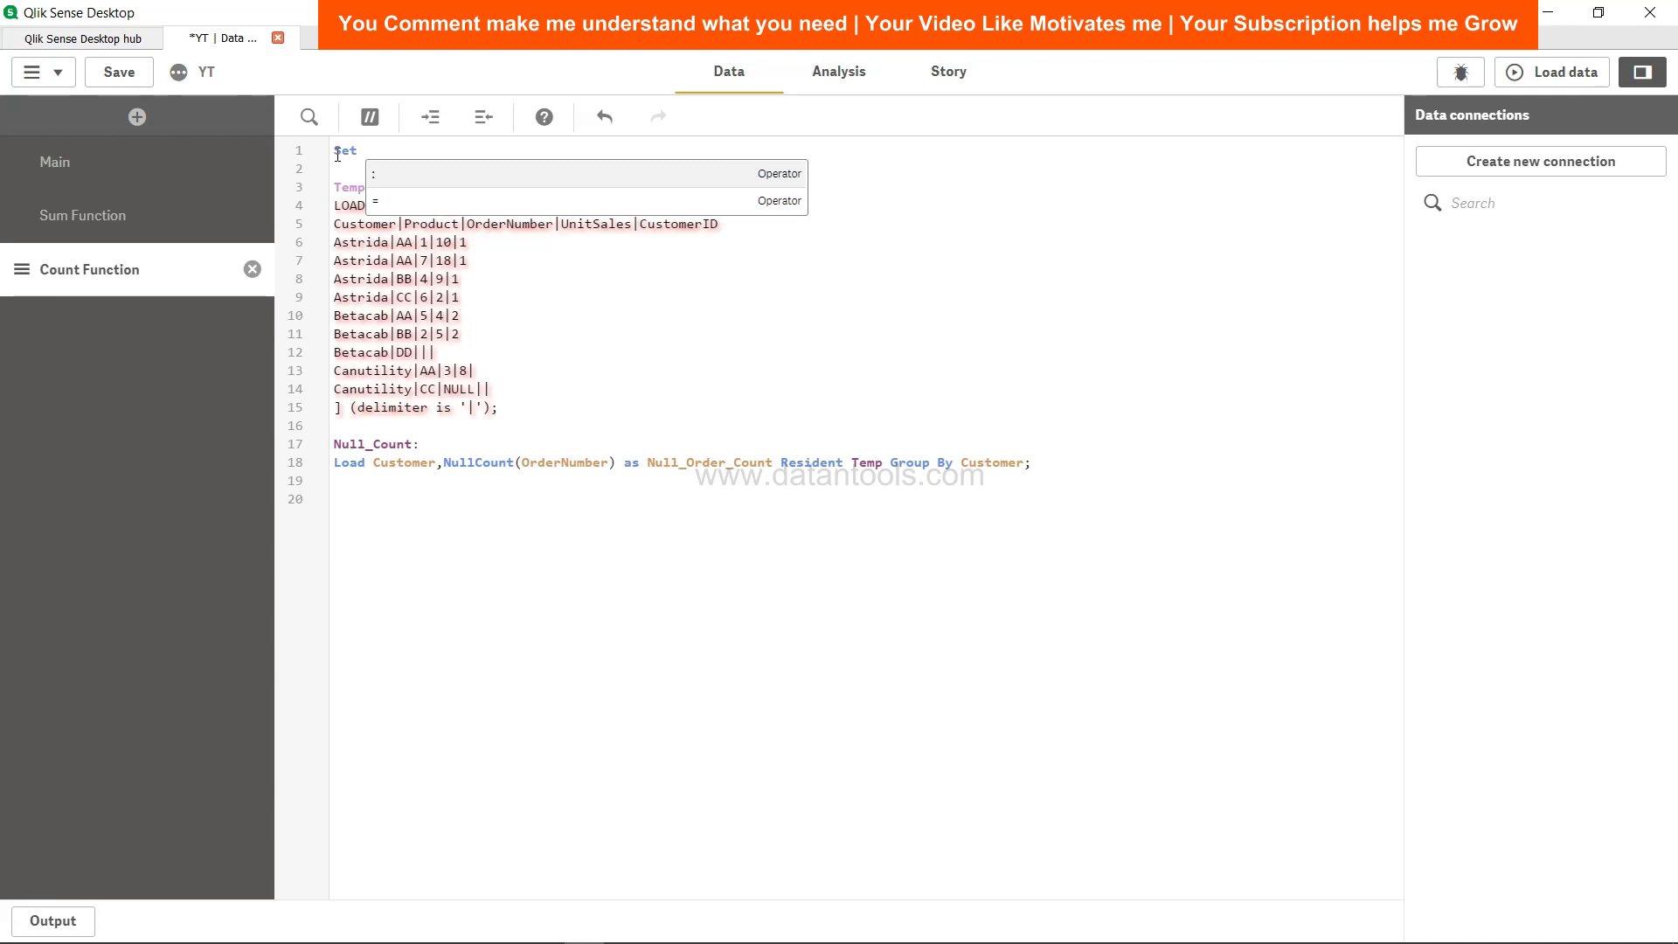
{"action": "type", "text": "NULL"}
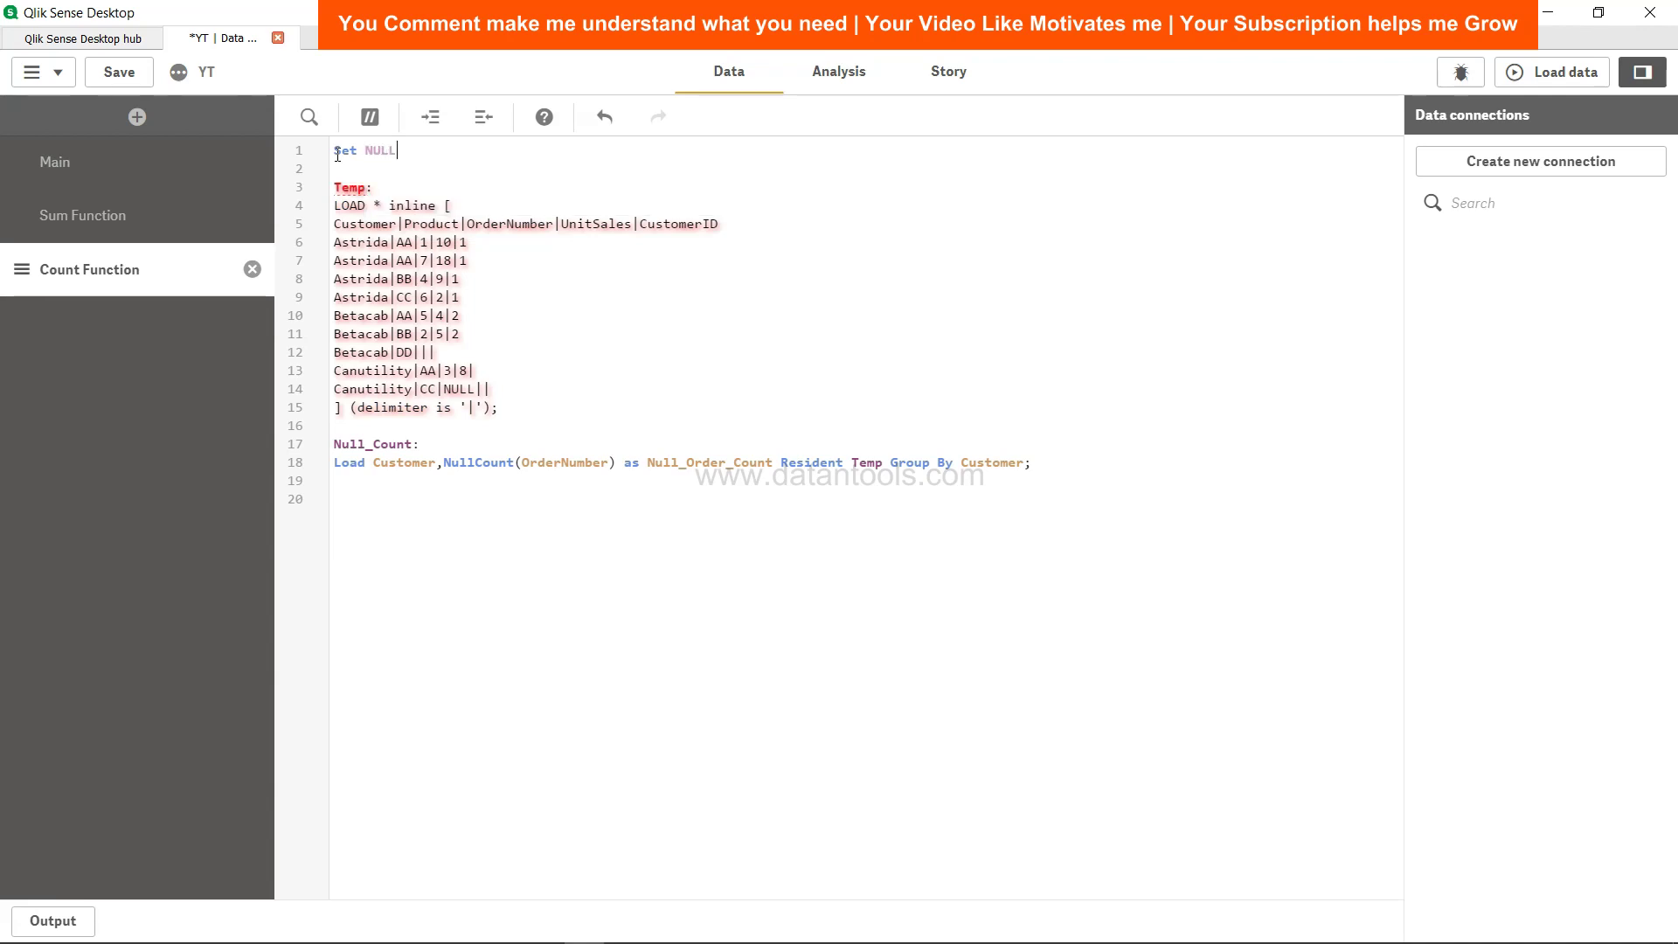
{"action": "type", "text": "INTERPRET = NULL"}
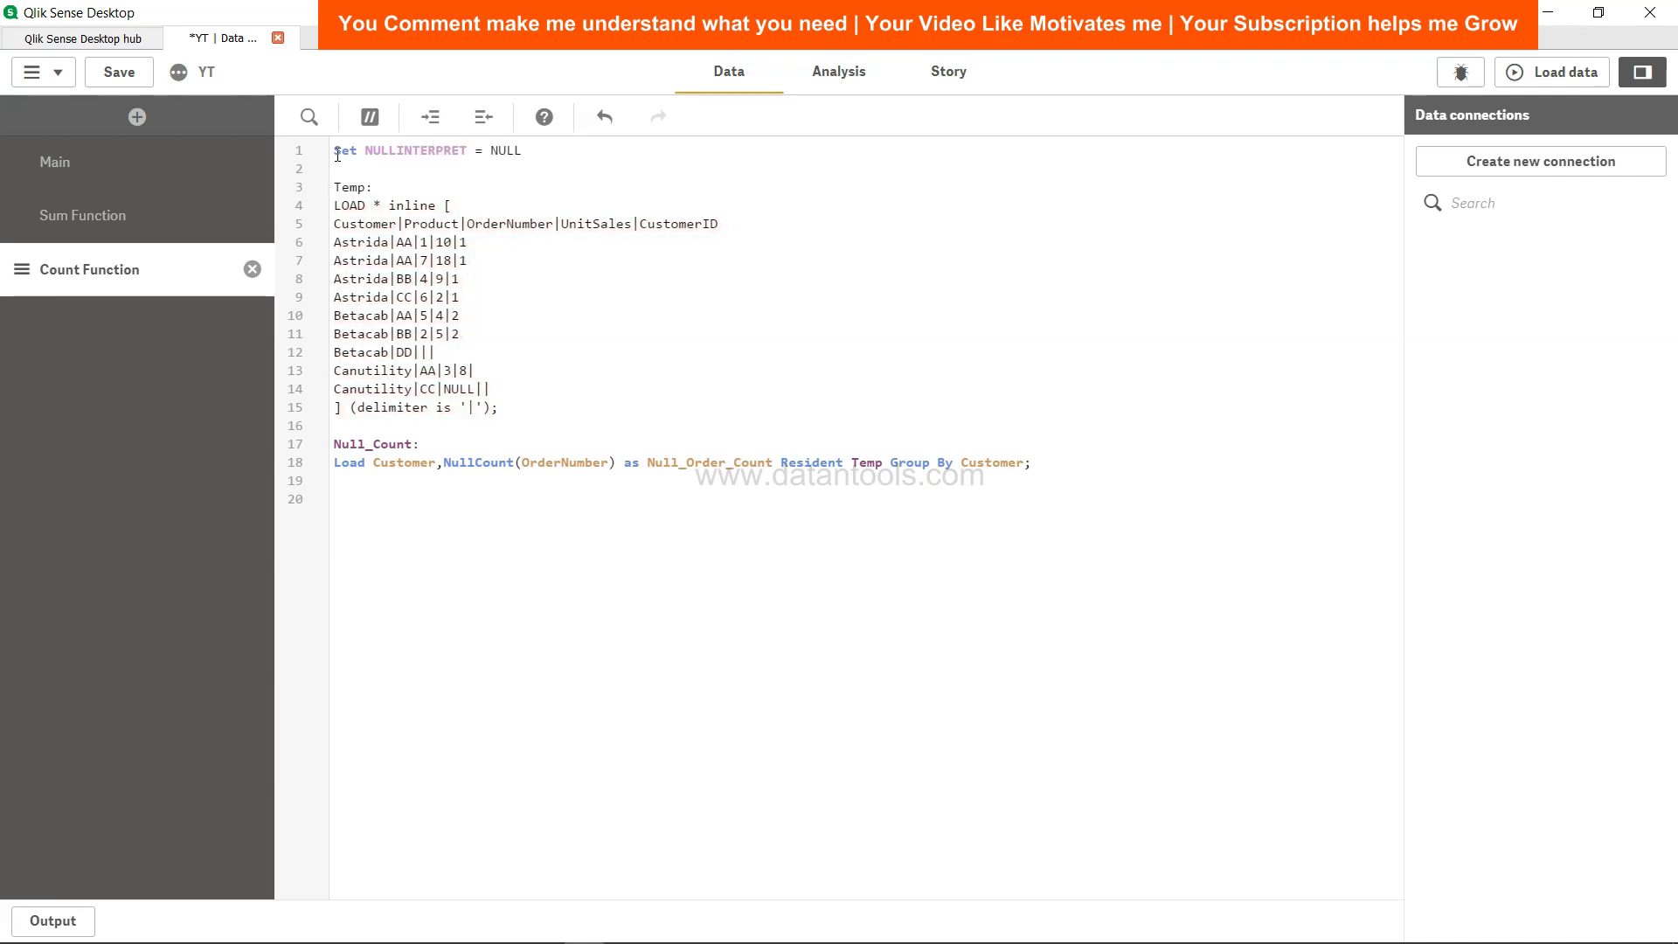
{"action": "type", "text": ";"}
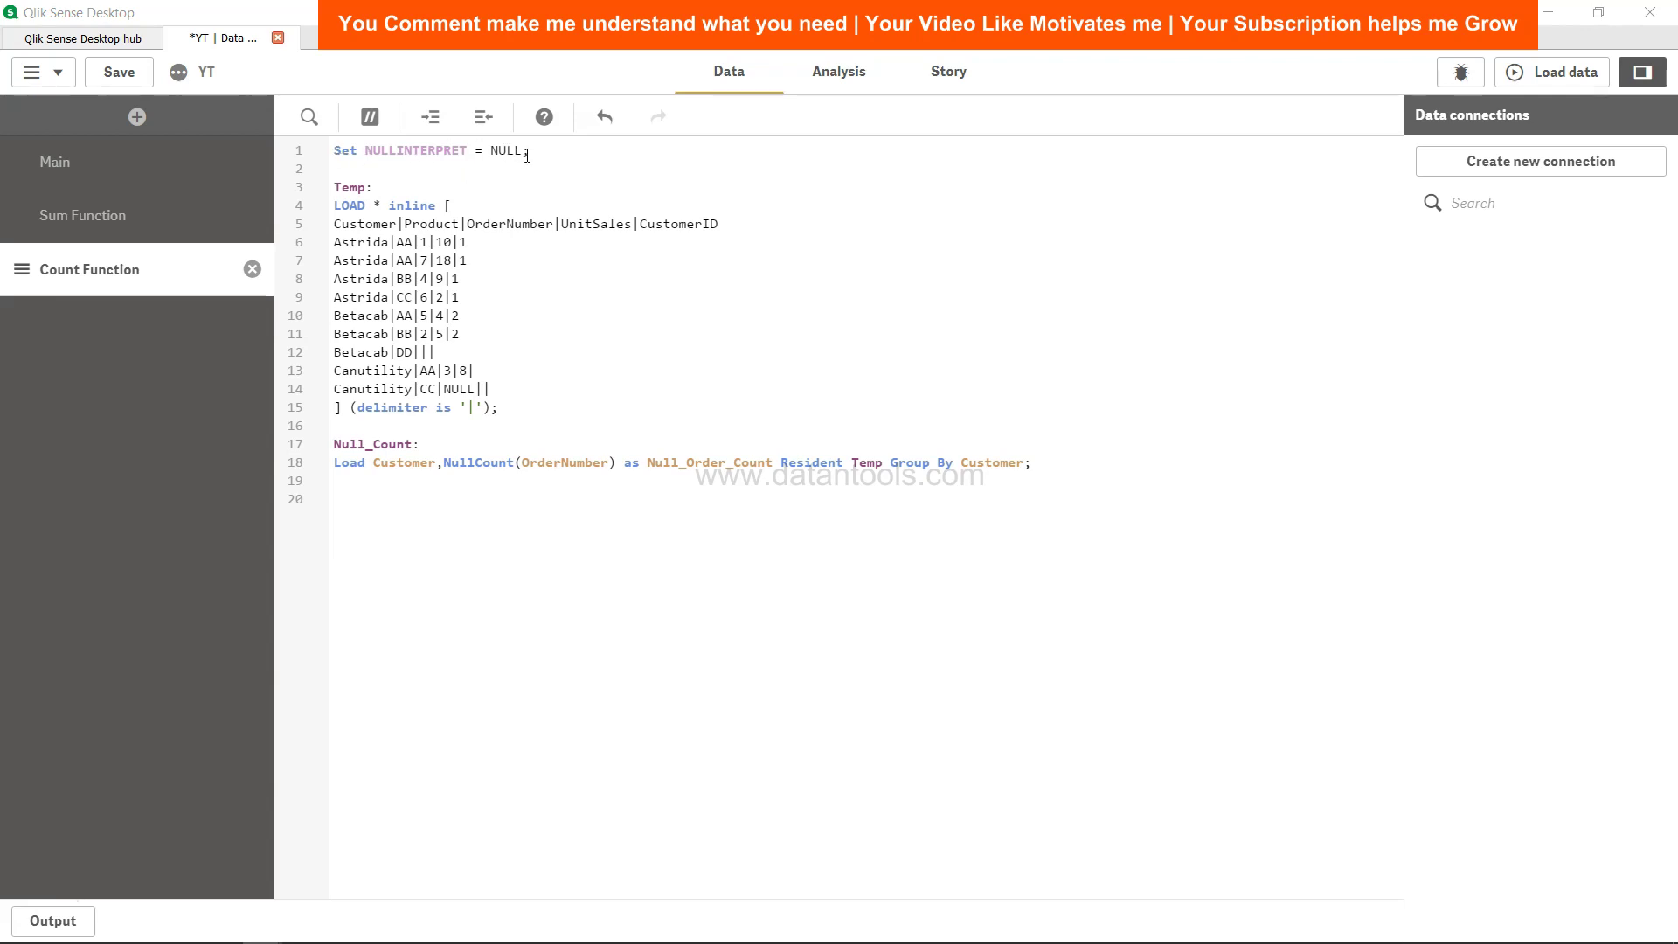
- Insert Set NULLINTERPRET = on a new line above the Null_Count table
{"action": "left_click", "coordinate": [592, 405]}
{"action": "key", "text": "Return"}
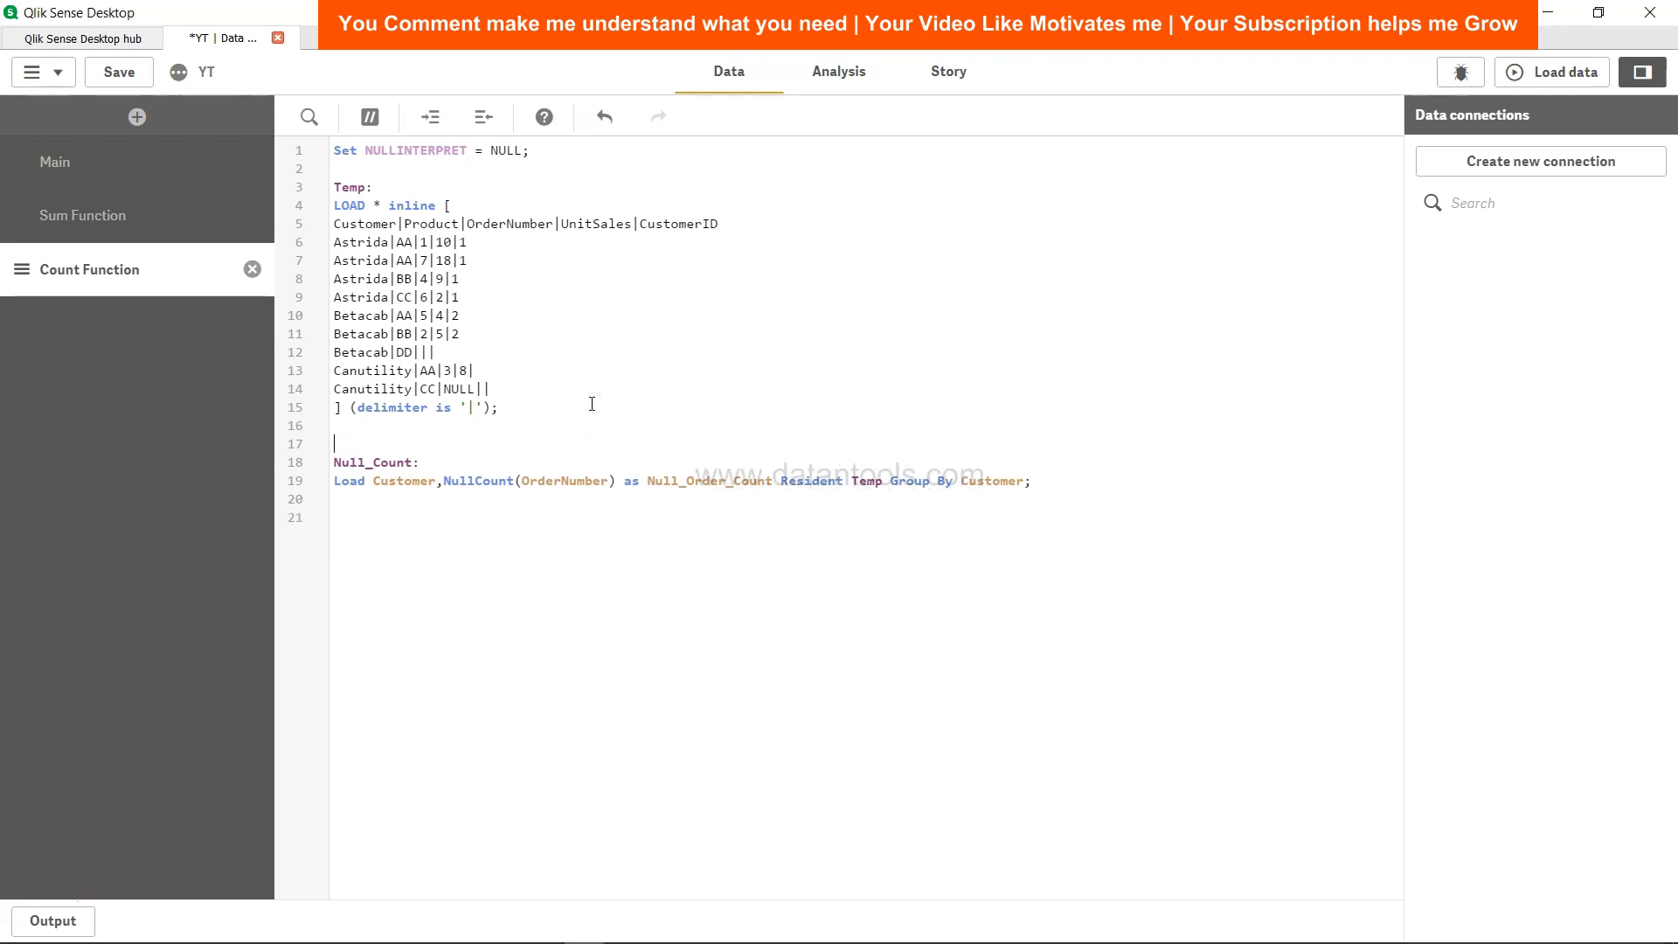
{"action": "type", "text": "Set"}
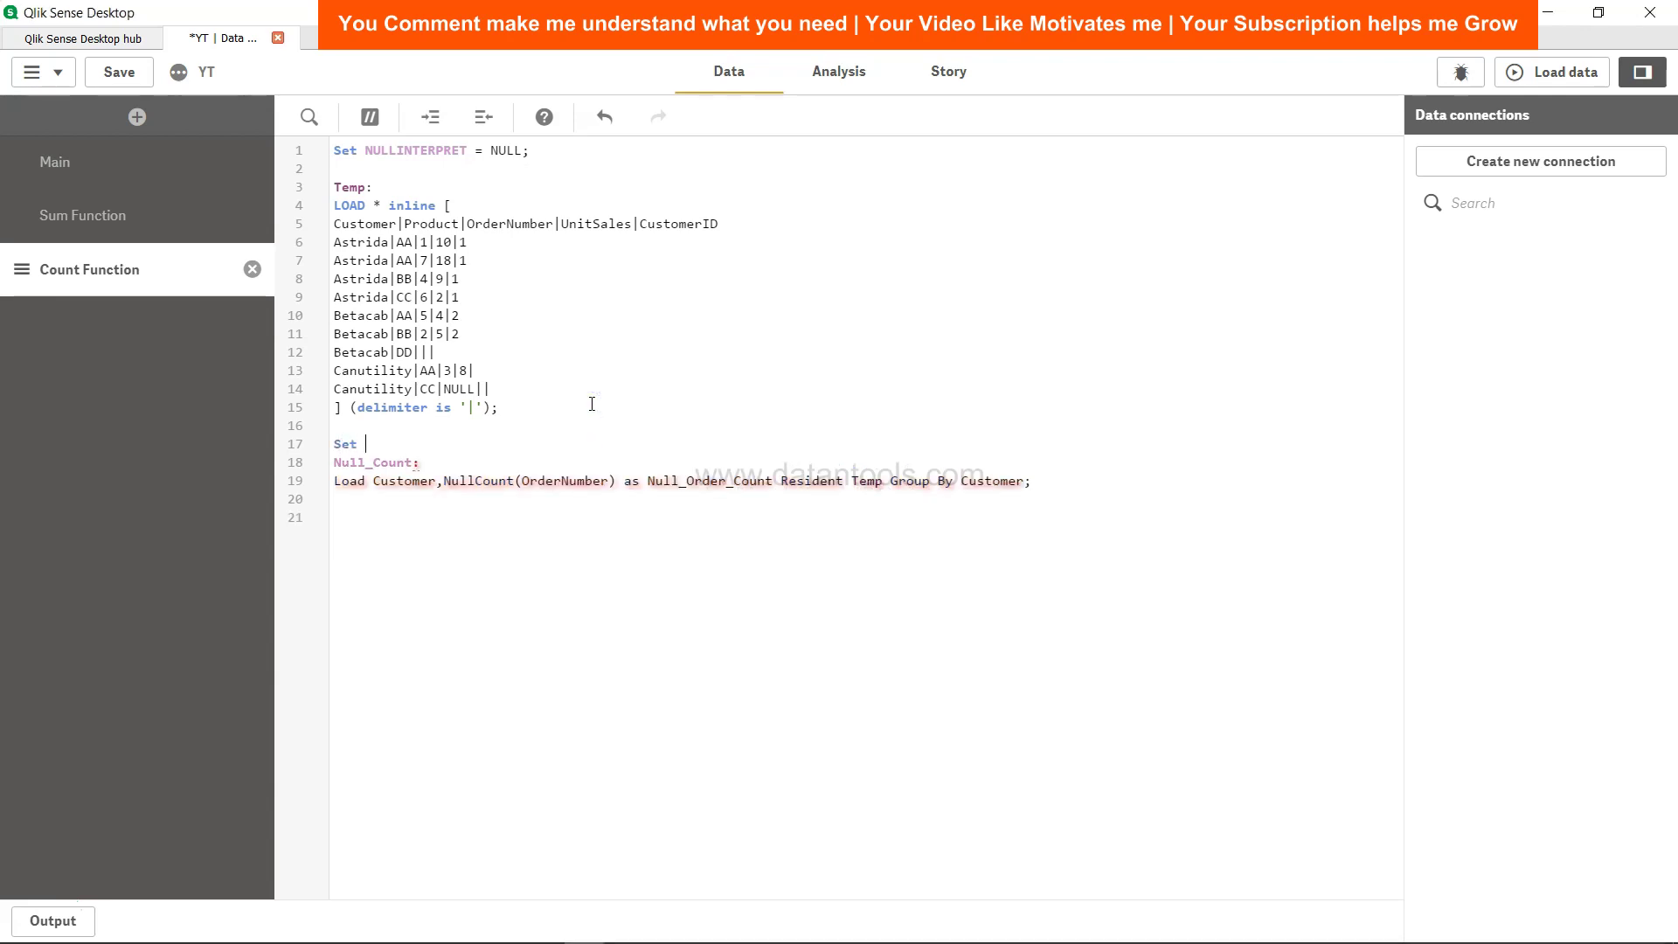
{"action": "type", "text": " NULLINTERPRET"}
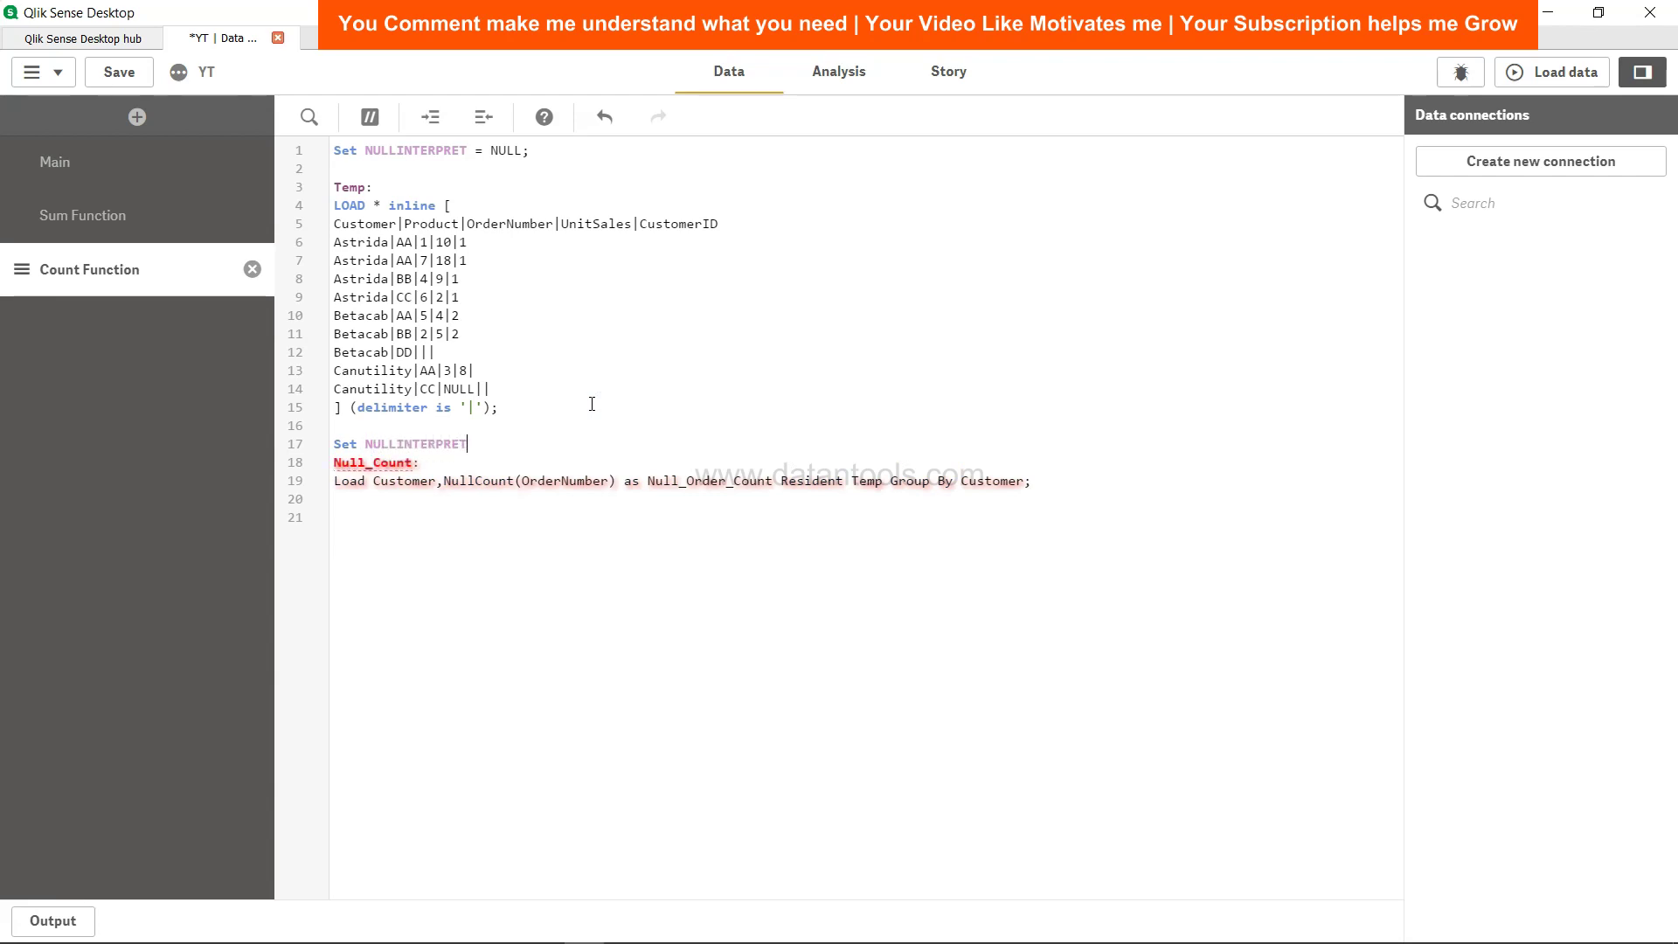
{"action": "type", "text": " = ;"}
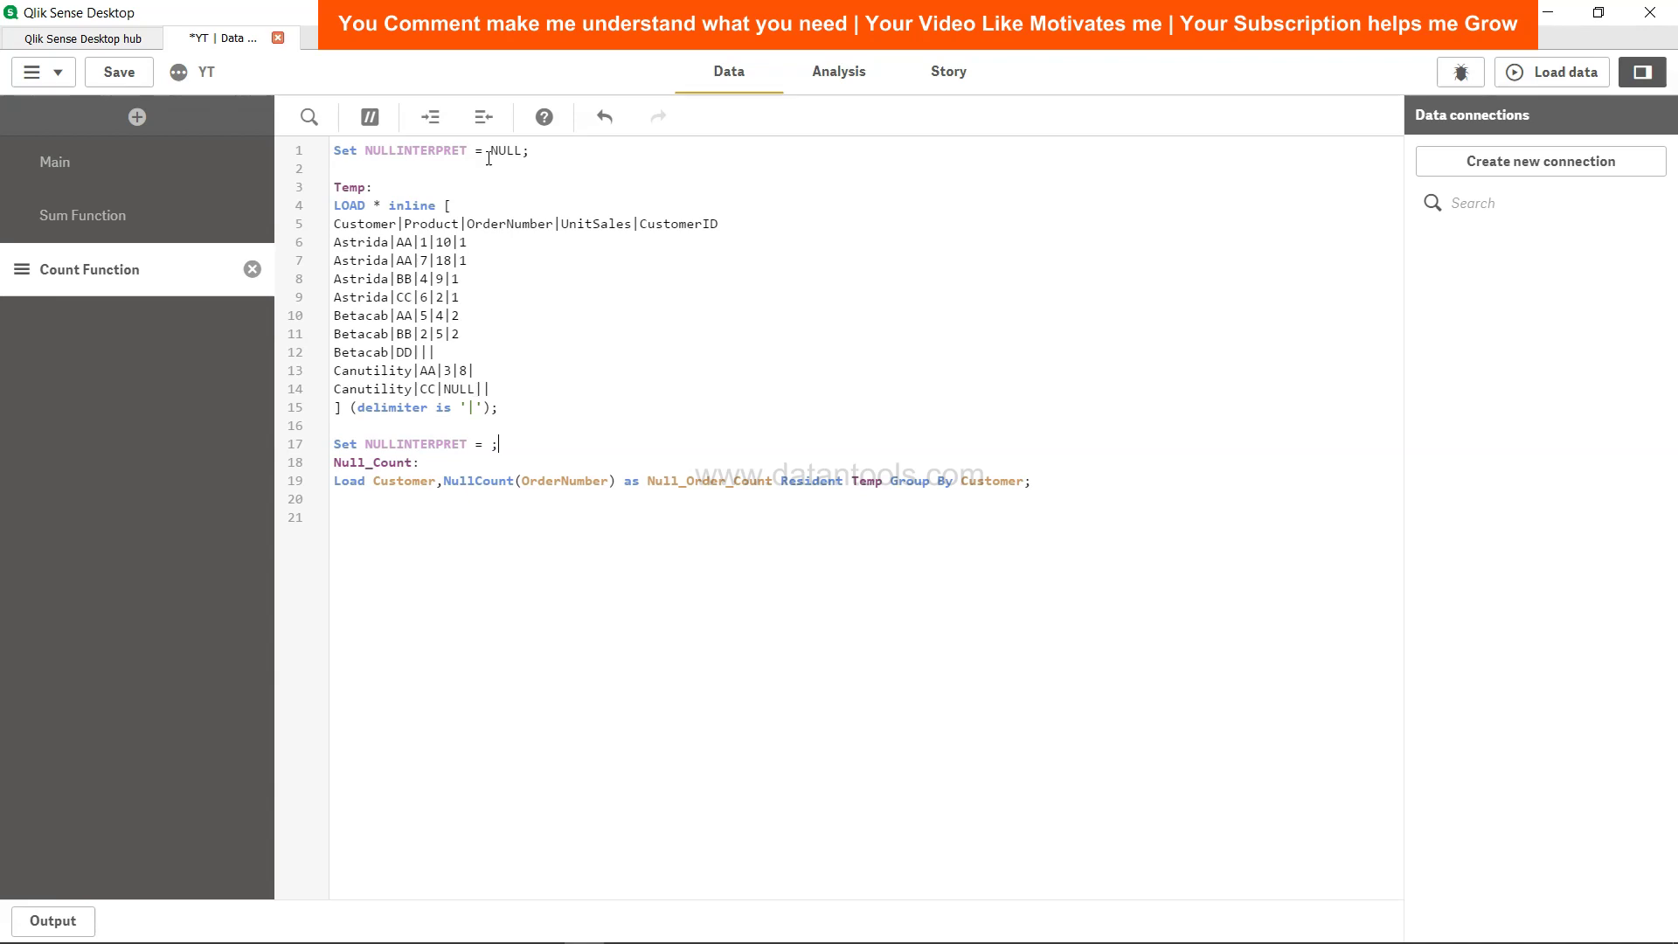
{"action": "left_click_drag", "start_coordinate": [491, 150], "coordinate": [517, 152]}
{"action": "left_click", "coordinate": [518, 153]}
- Save and reload the data, check the null counts on the sheet, then return to the script
{"action": "left_click", "coordinate": [150, 77]}
{"action": "left_click", "coordinate": [1556, 76]}
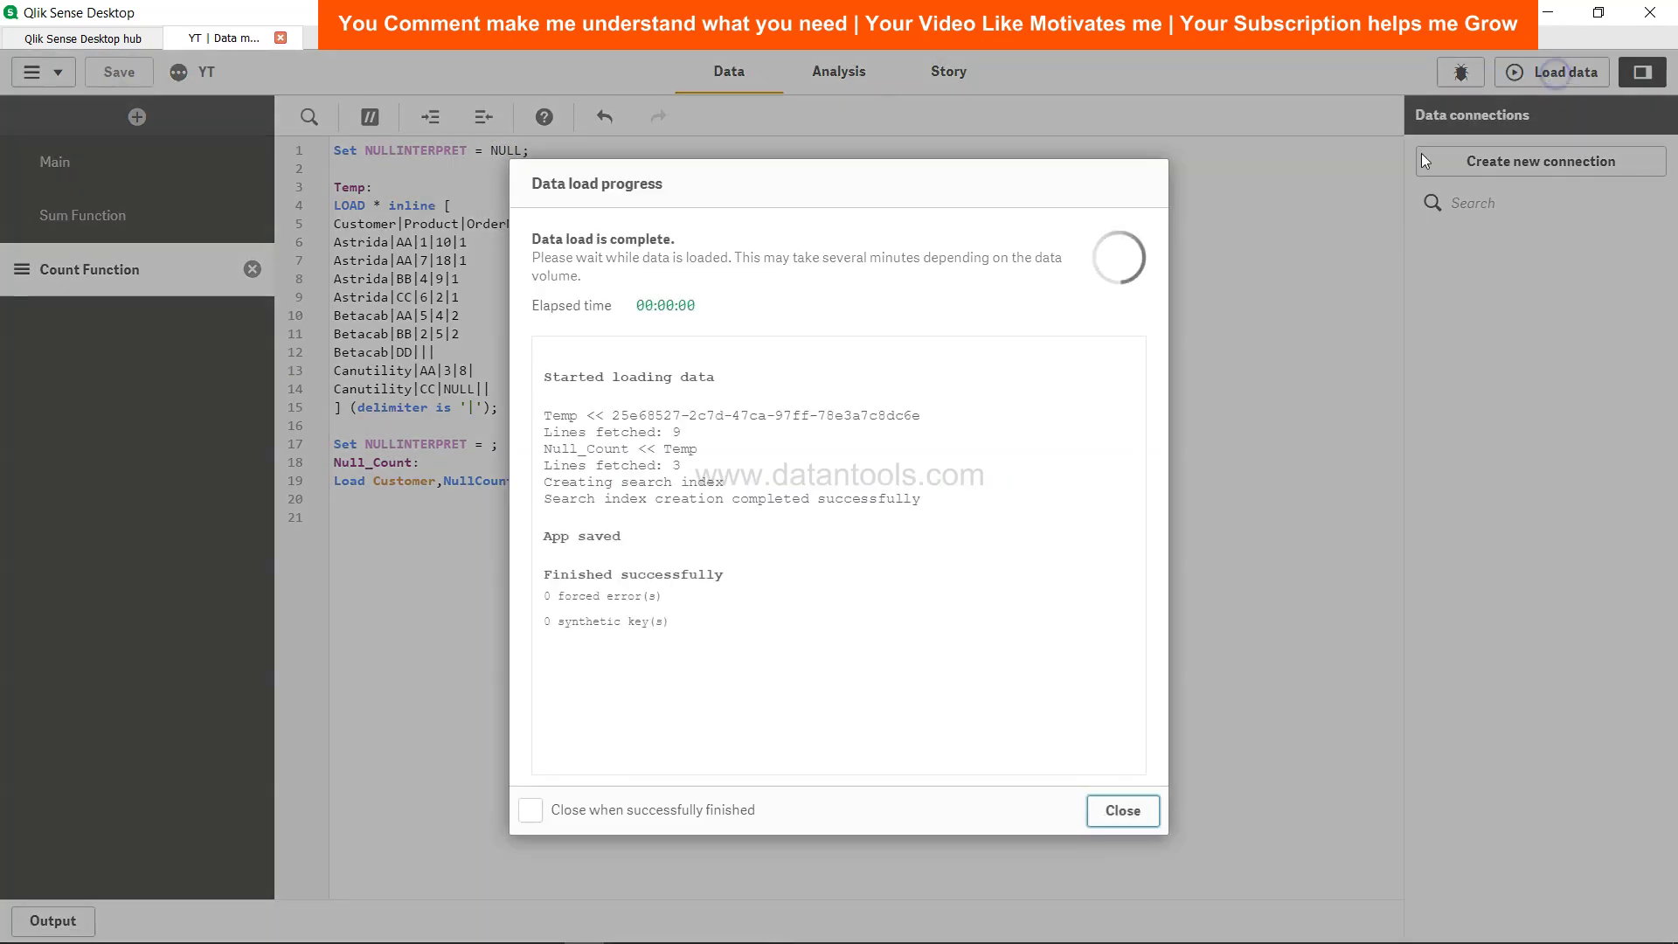
{"action": "left_click", "coordinate": [1137, 811]}
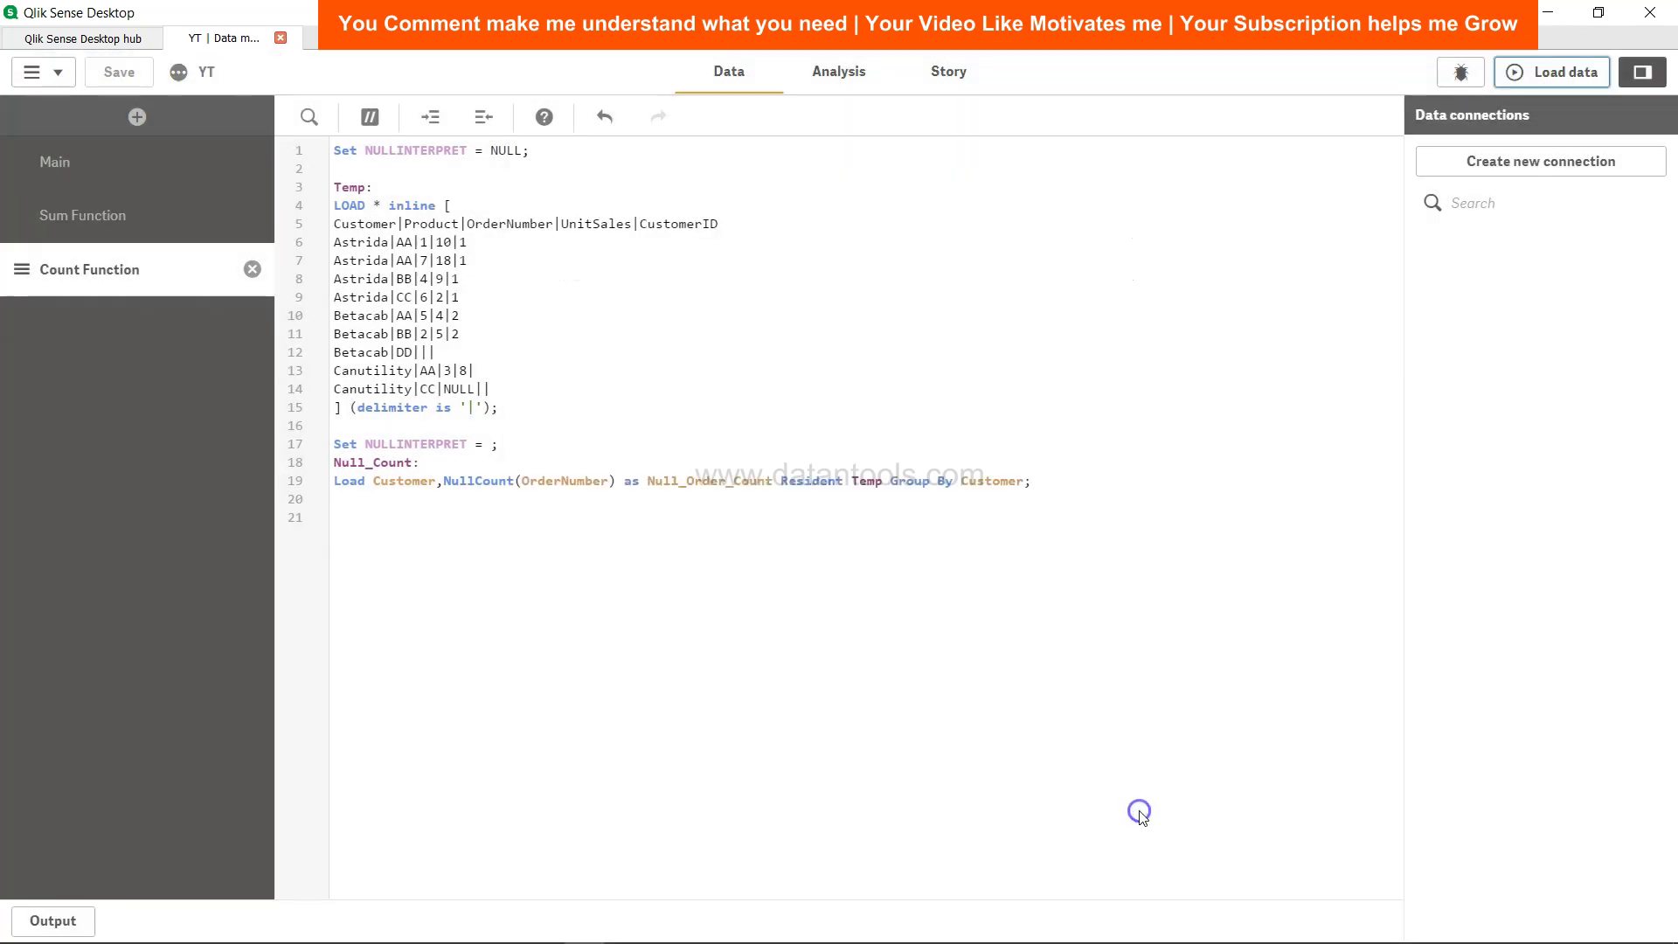
{"action": "left_click", "coordinate": [878, 79]}
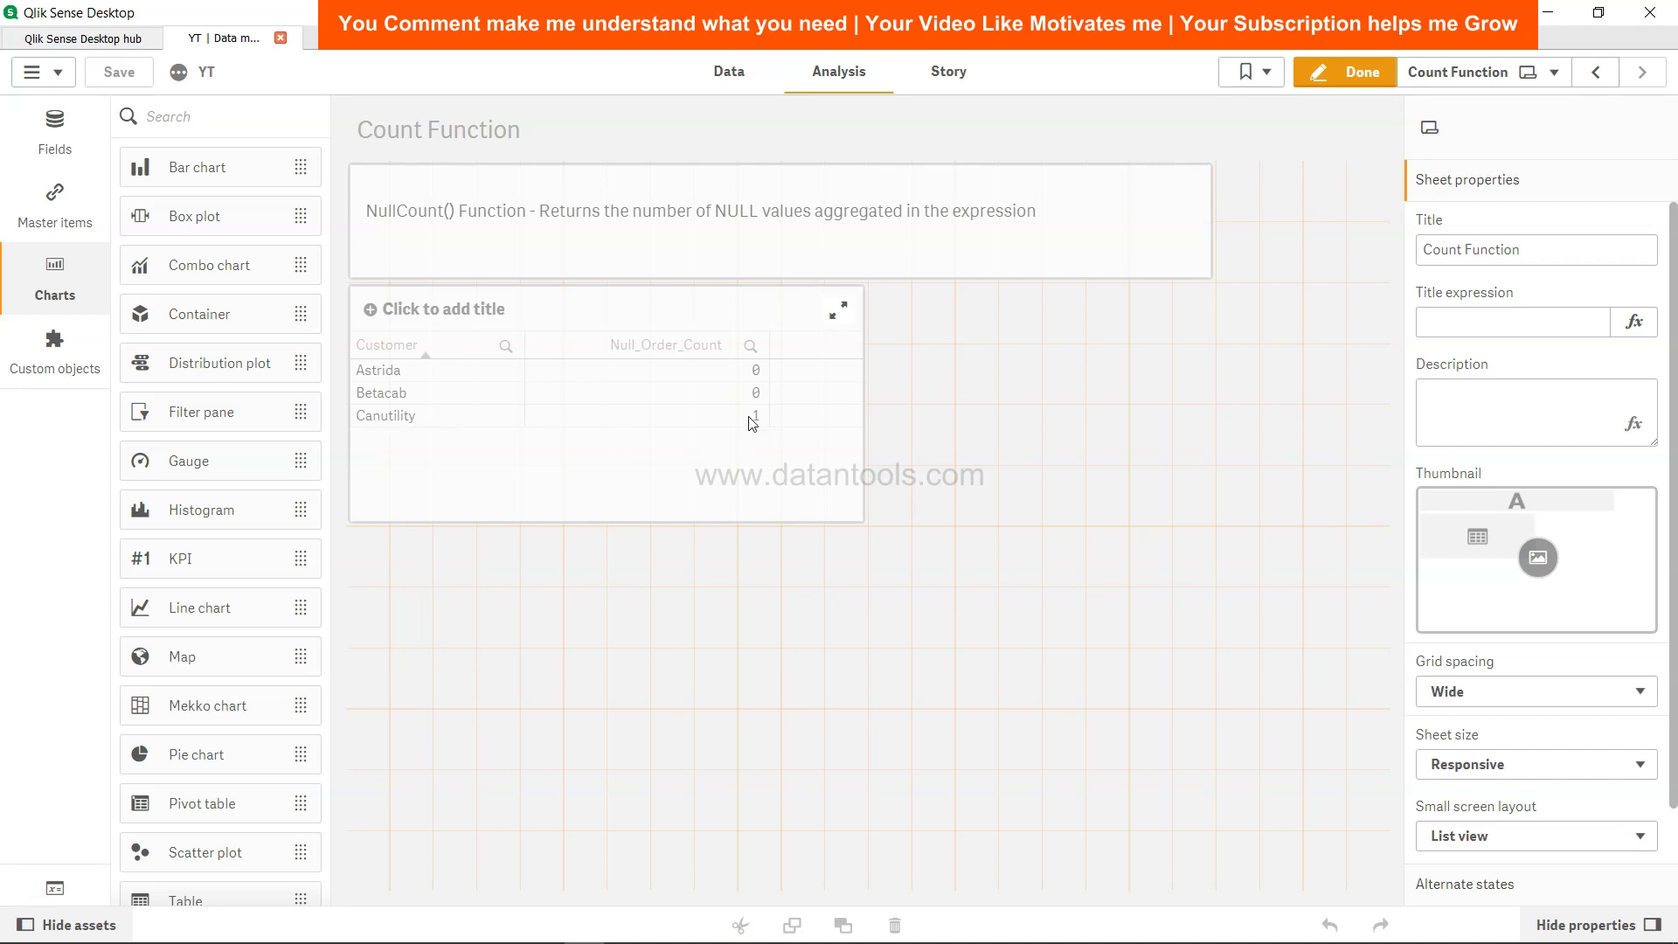
{"action": "left_click", "coordinate": [728, 73]}
- Add a Load of NullCount(OrderNumber) as Total_Null_Count from Resident Temp
{"action": "left_click", "coordinate": [1081, 480]}
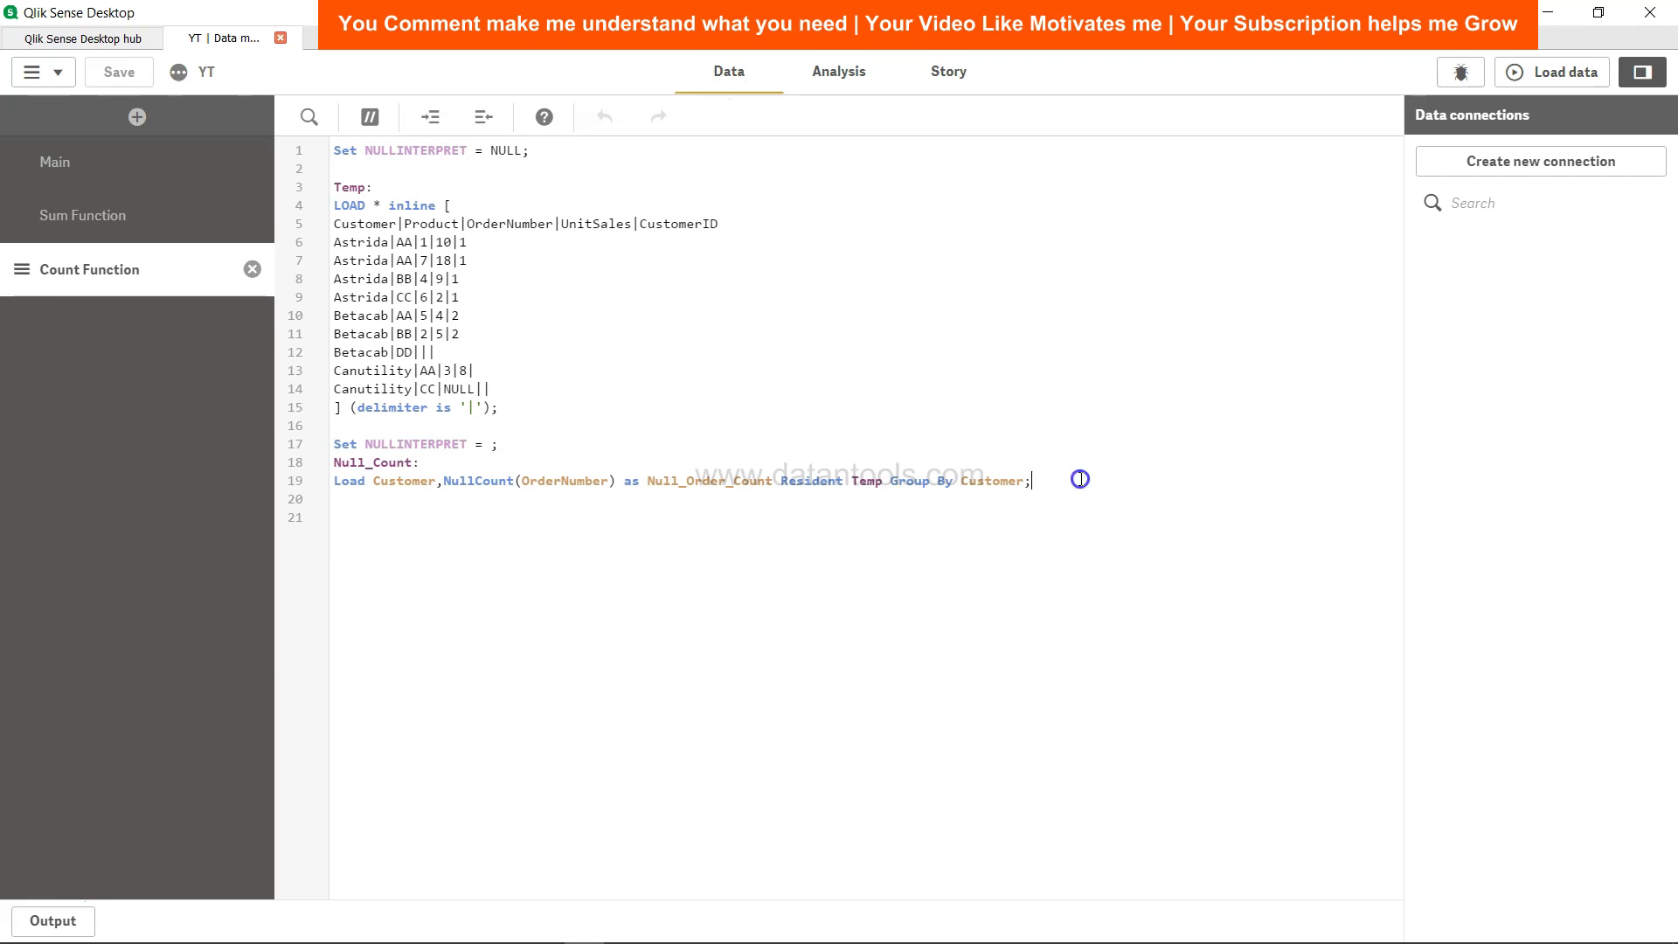
{"action": "key", "text": "Return"}
{"action": "key", "text": "Return"}
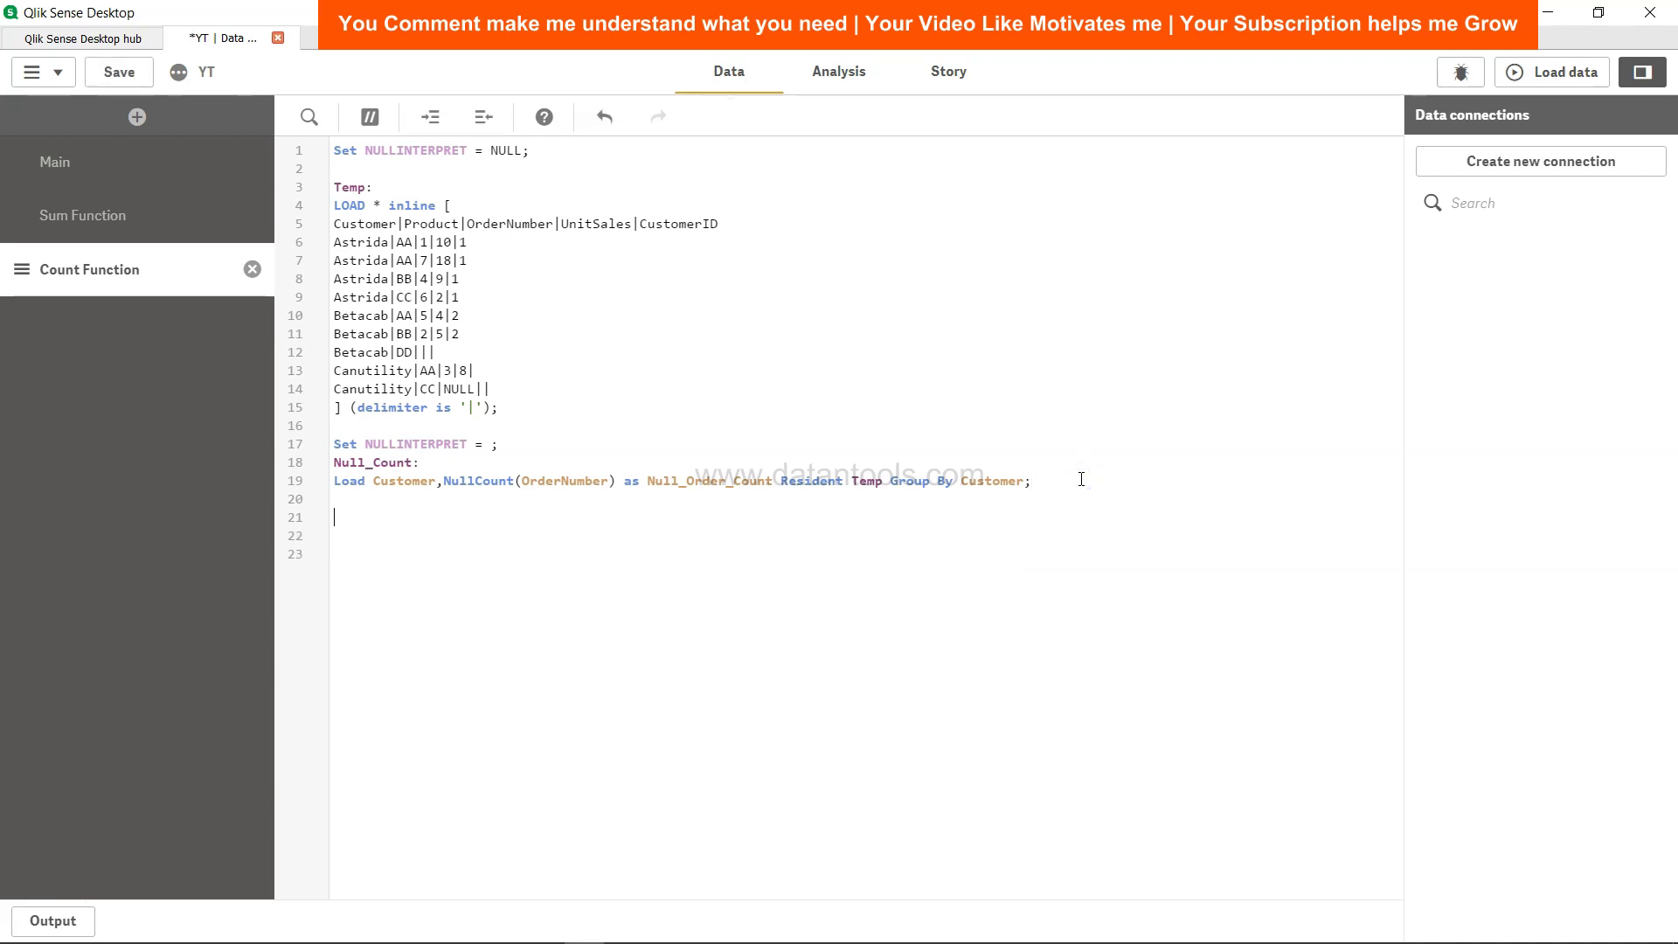
{"action": "type", "text": "Load "}
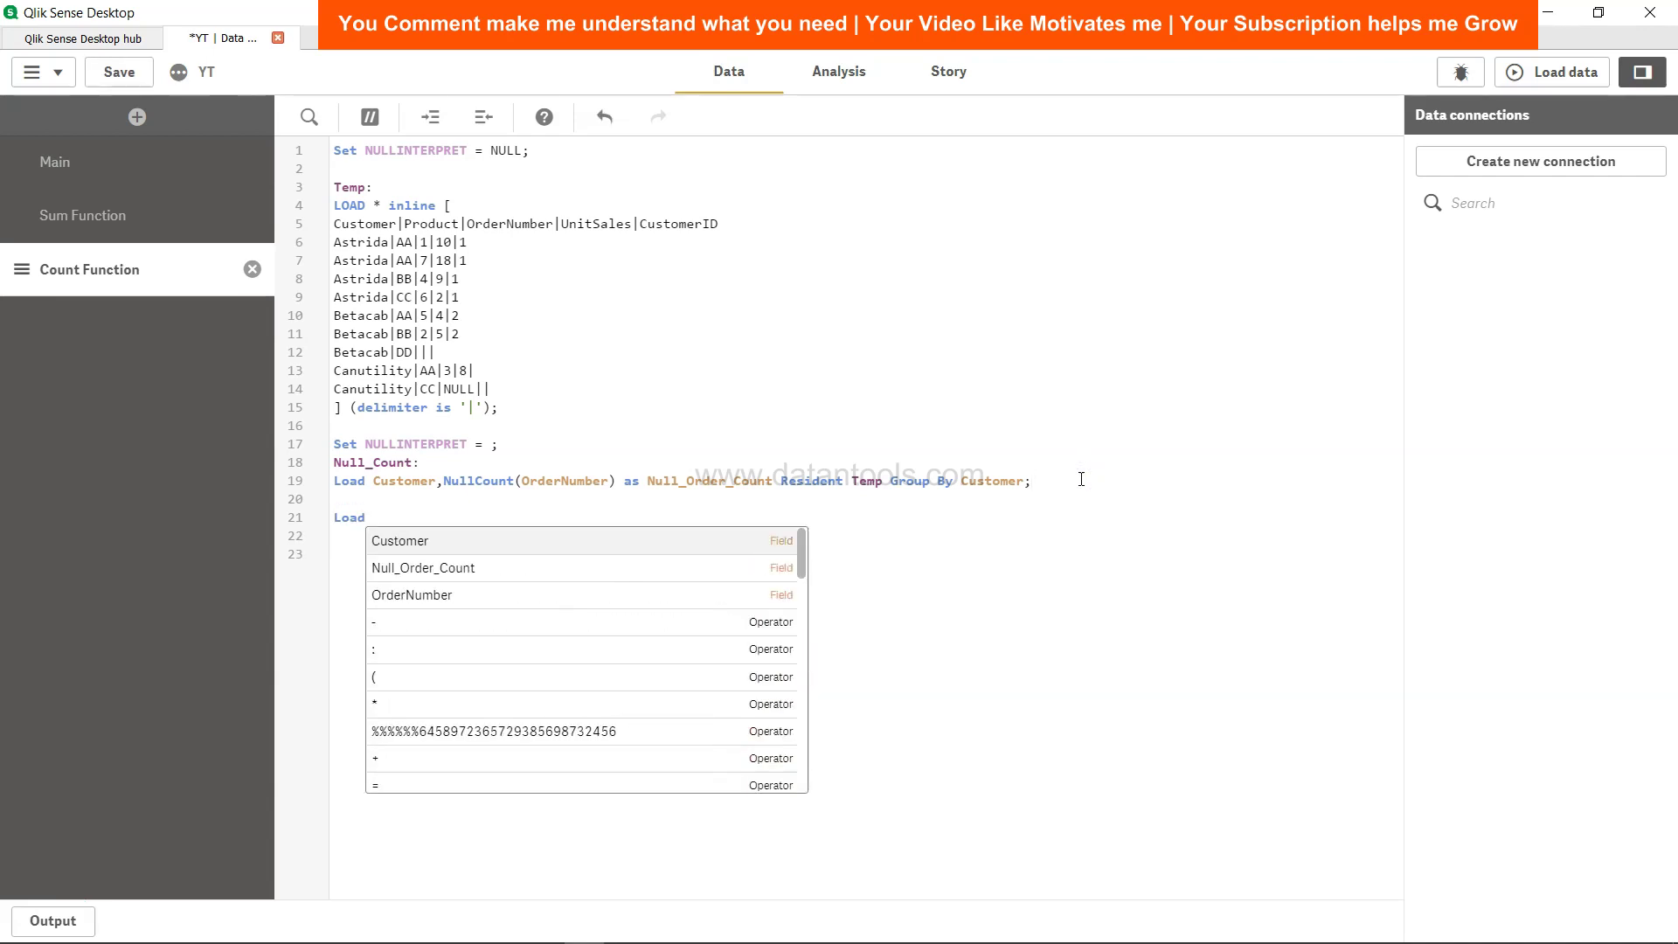
{"action": "type", "text": "NullC"}
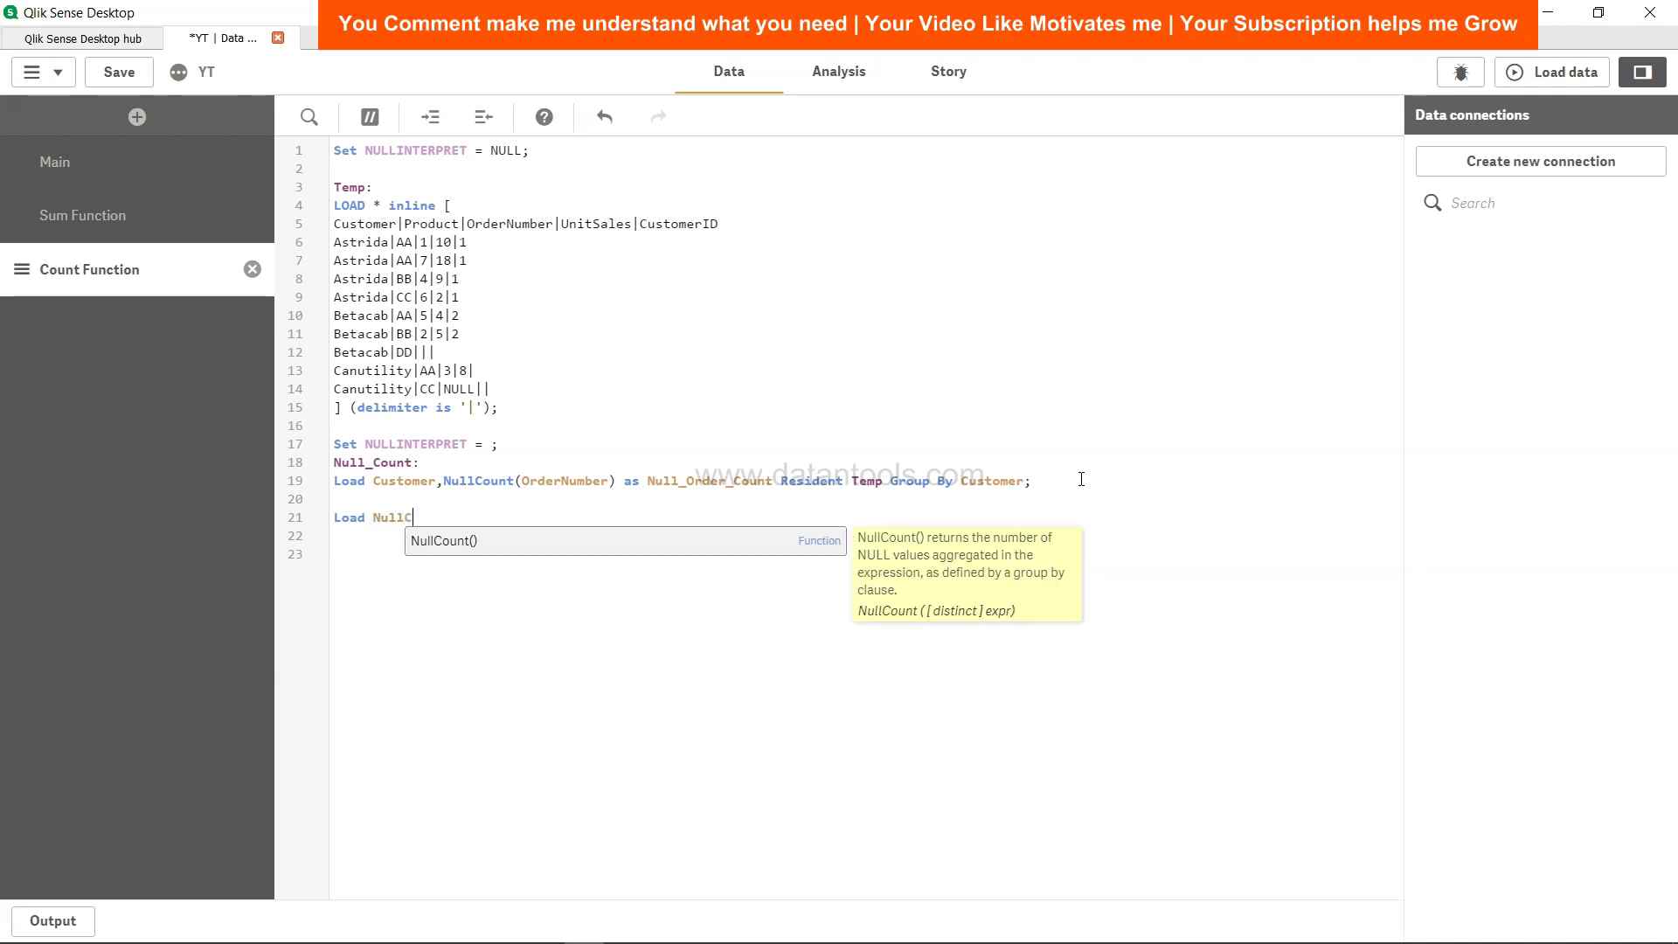
{"action": "key", "text": "Return"}
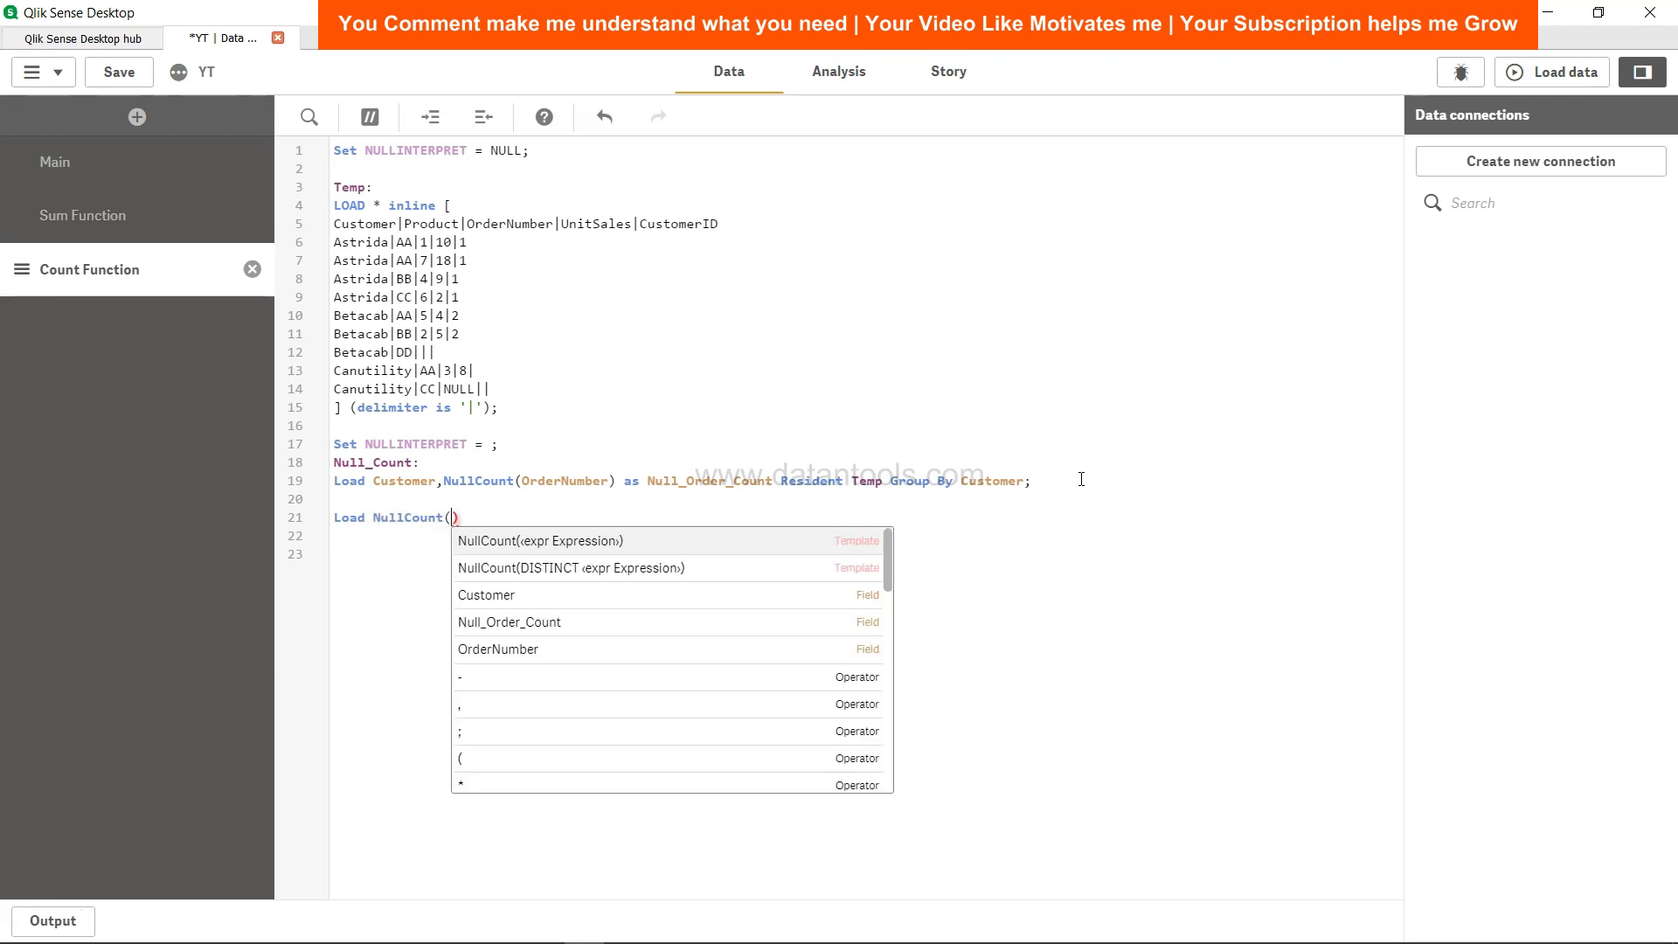
{"action": "type", "text": "OrderNumber)"}
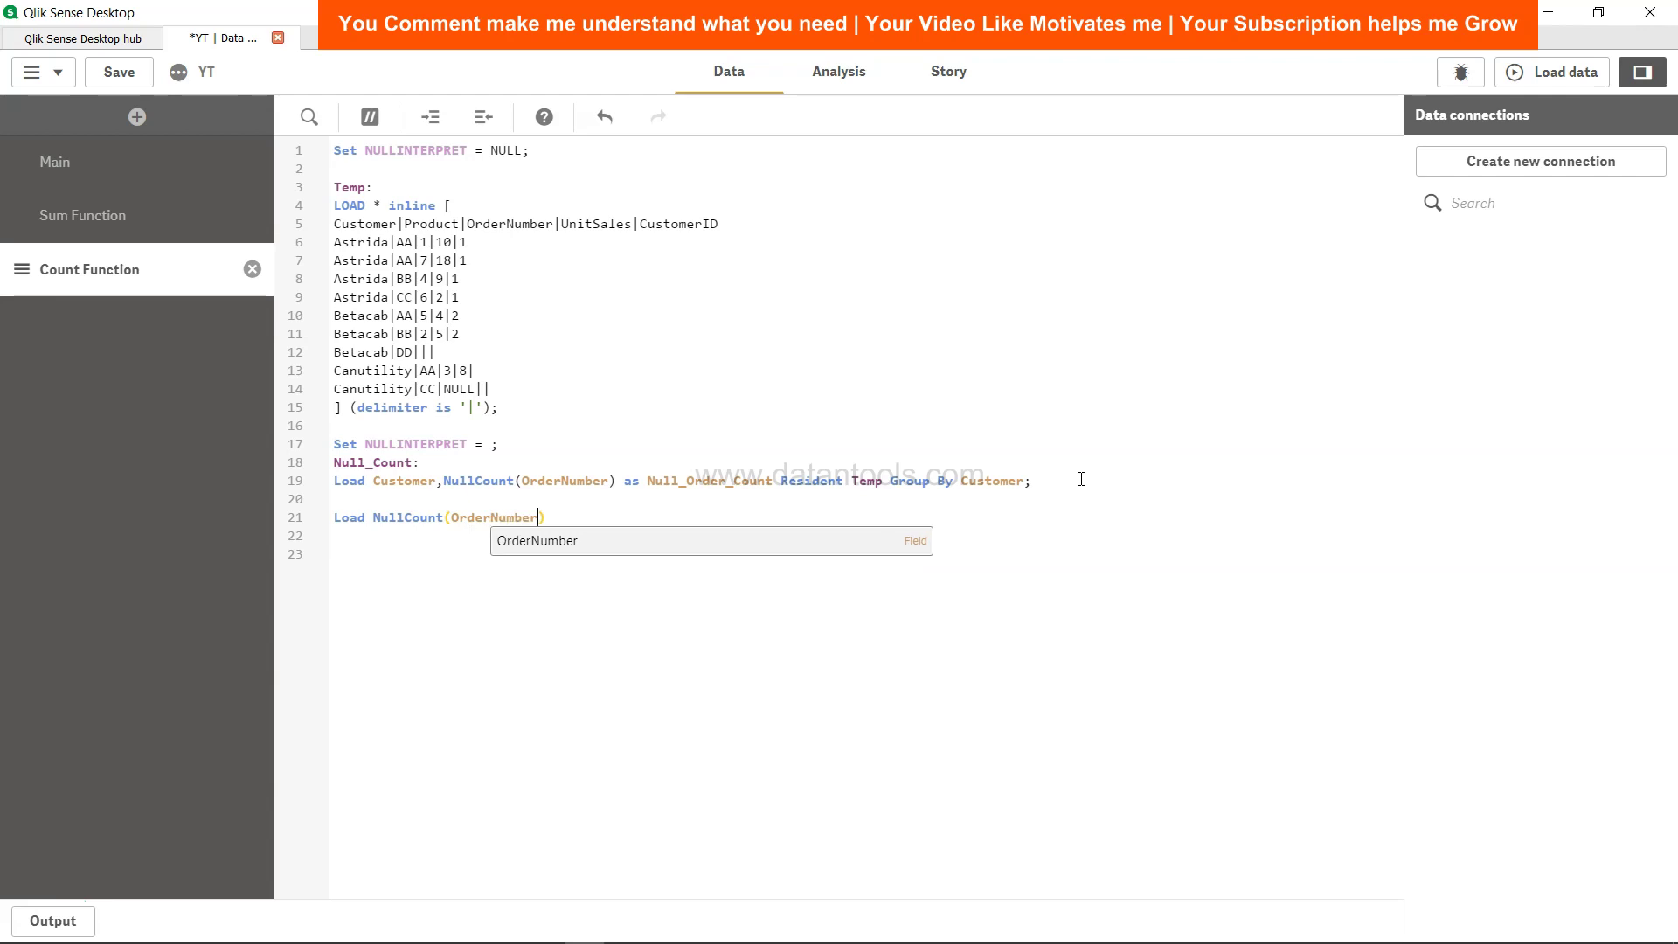
{"action": "type", "text": " as Tota"}
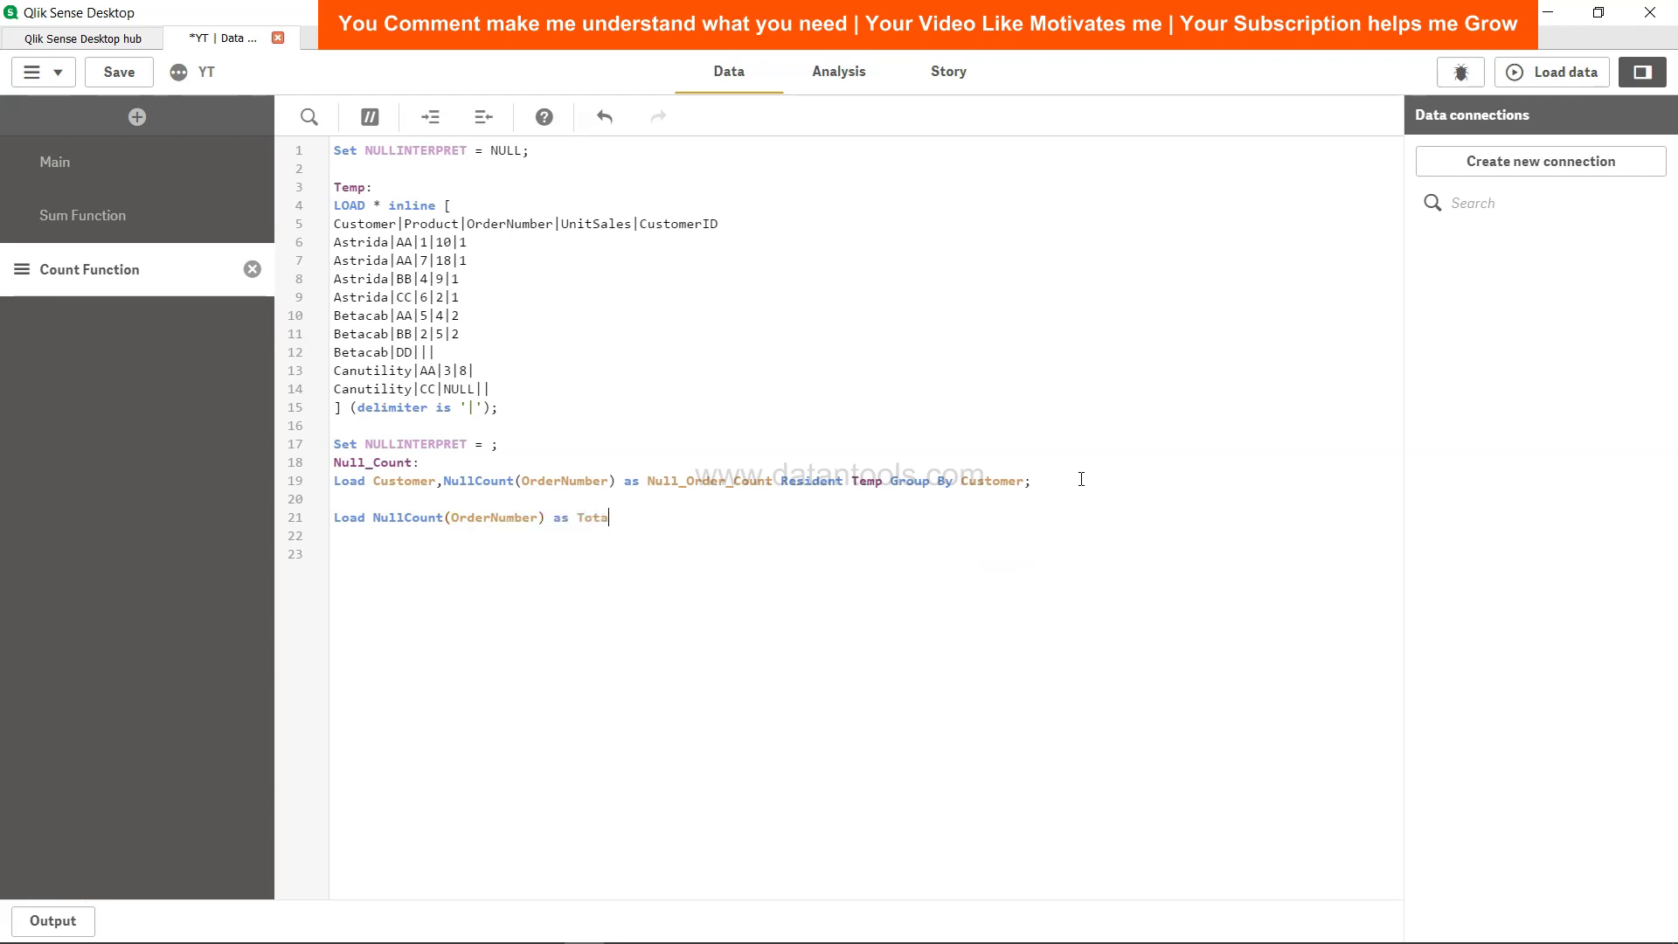
{"action": "type", "text": "l_Null_Count Resident Temp"}
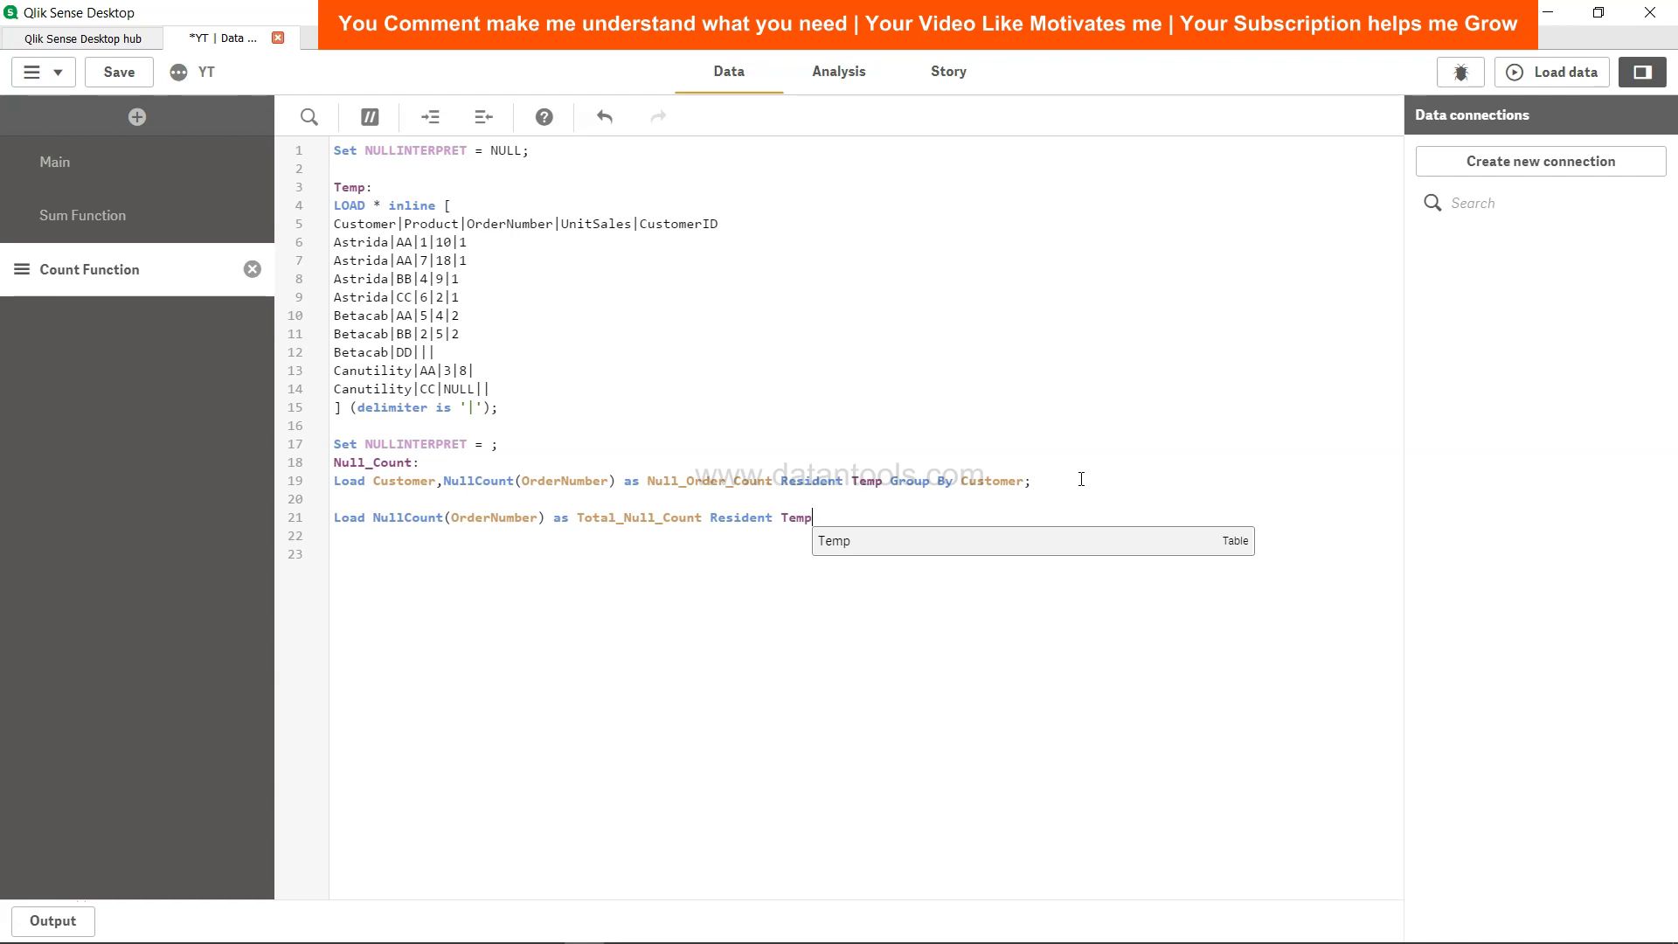
{"action": "type", "text": ";"}
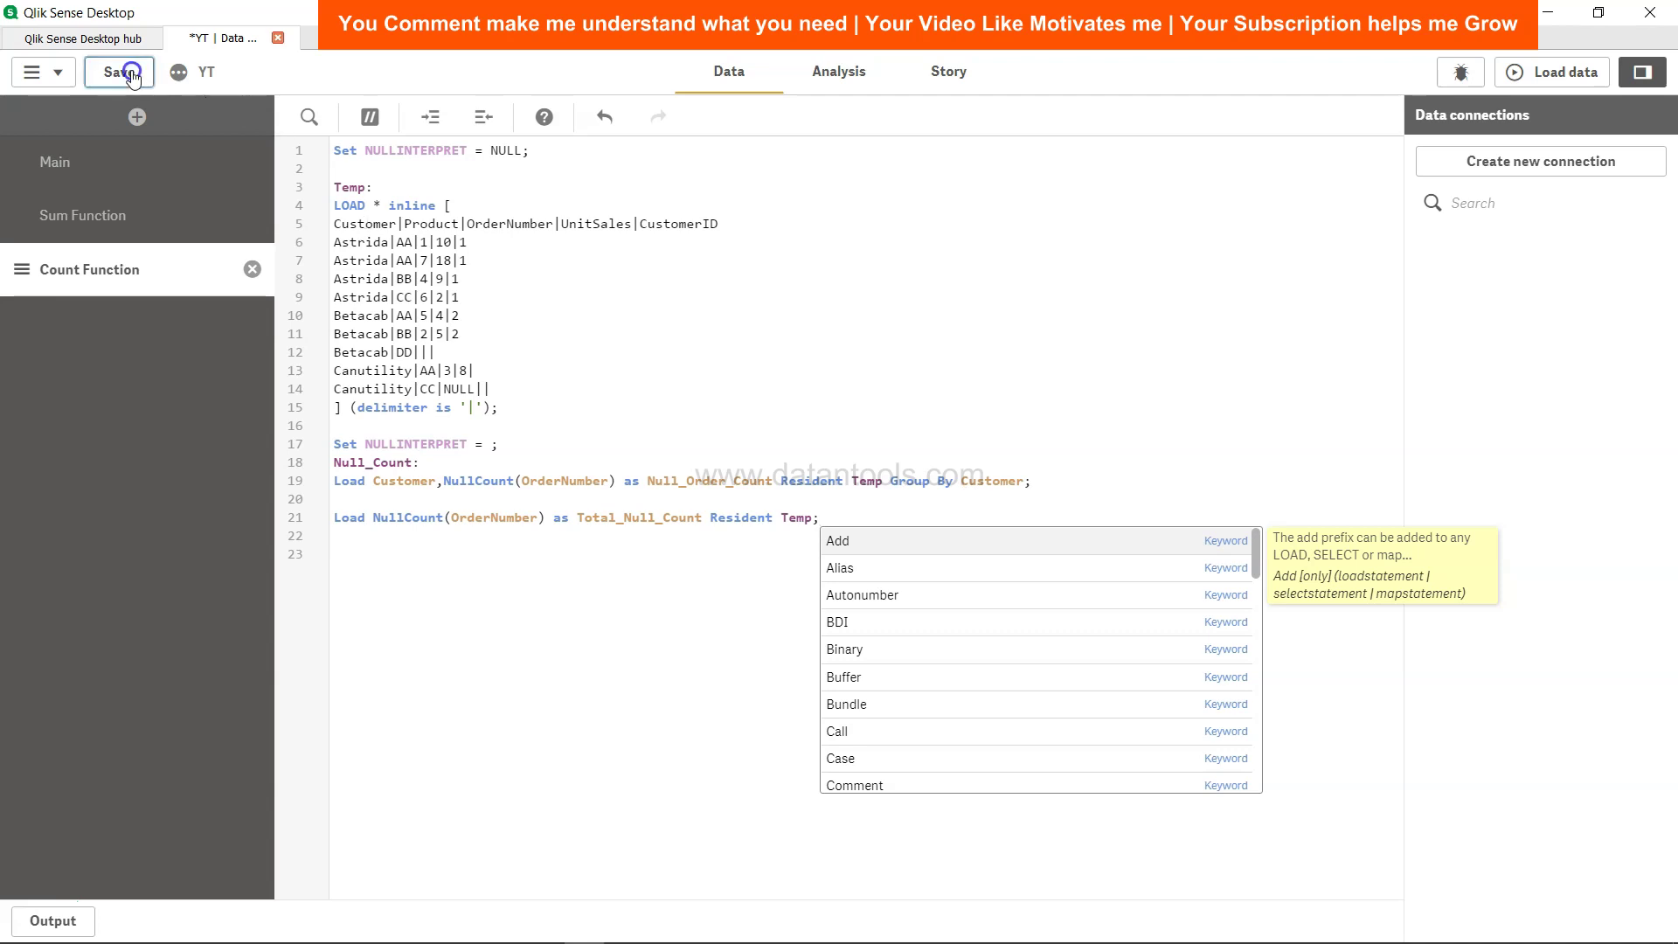
- Reload the data and switch to the Count Function sheet
{"action": "key", "text": "Escape"}
{"action": "left_click", "coordinate": [1562, 71]}
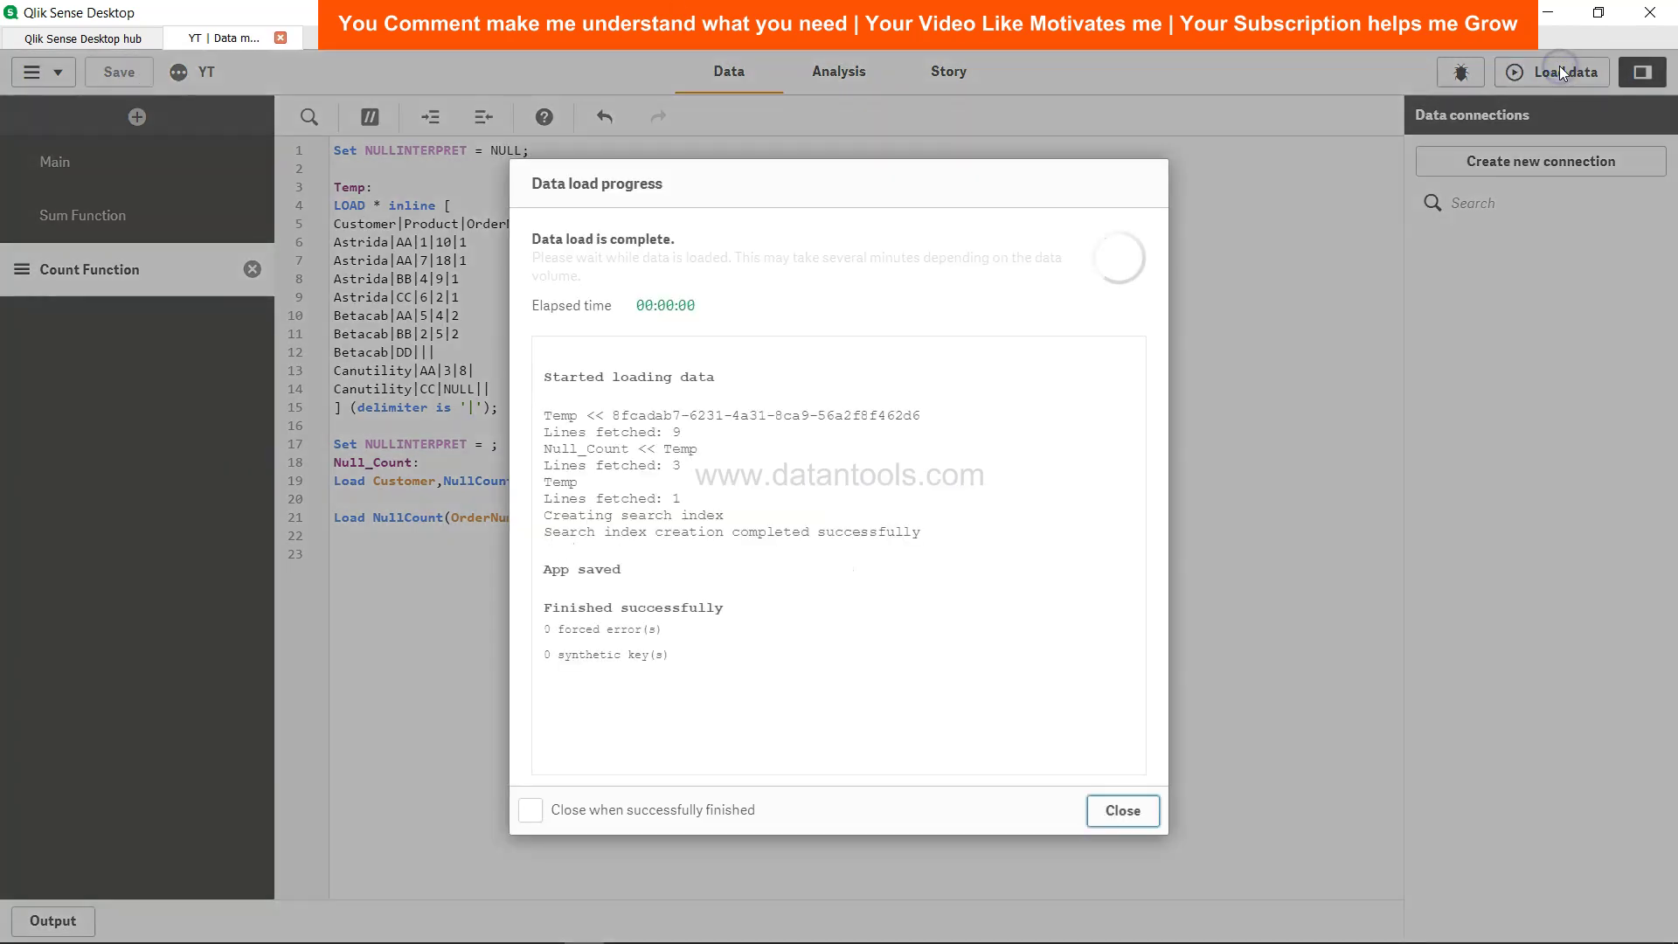
{"action": "left_click", "coordinate": [1126, 808]}
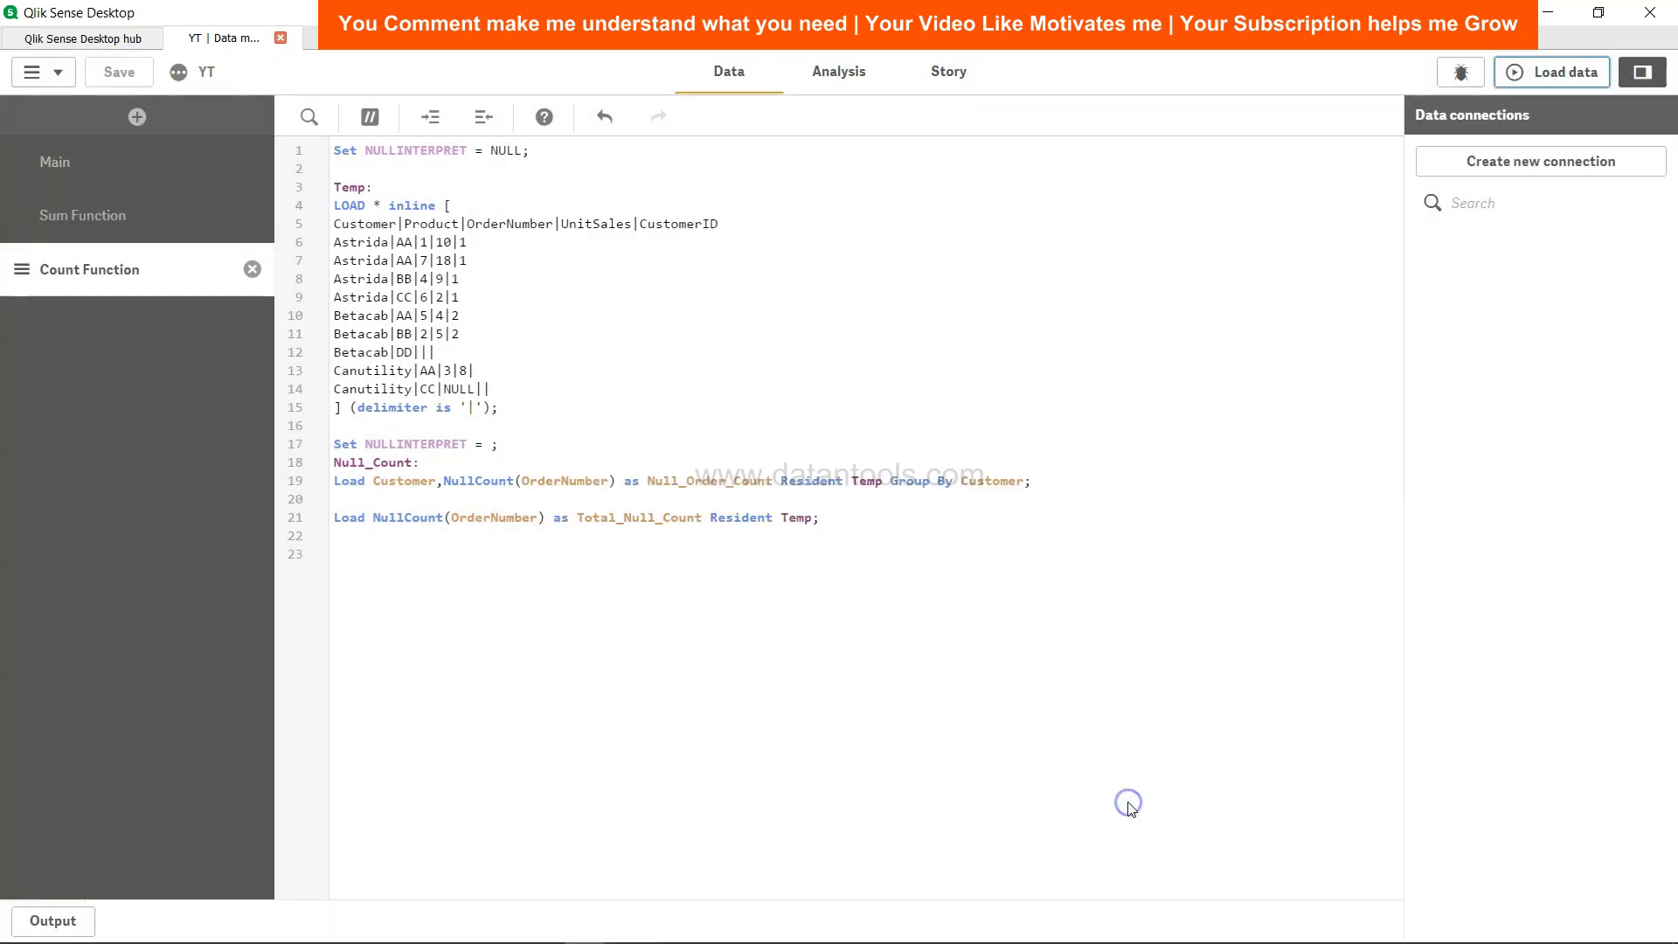
{"action": "left_click", "coordinate": [841, 69]}
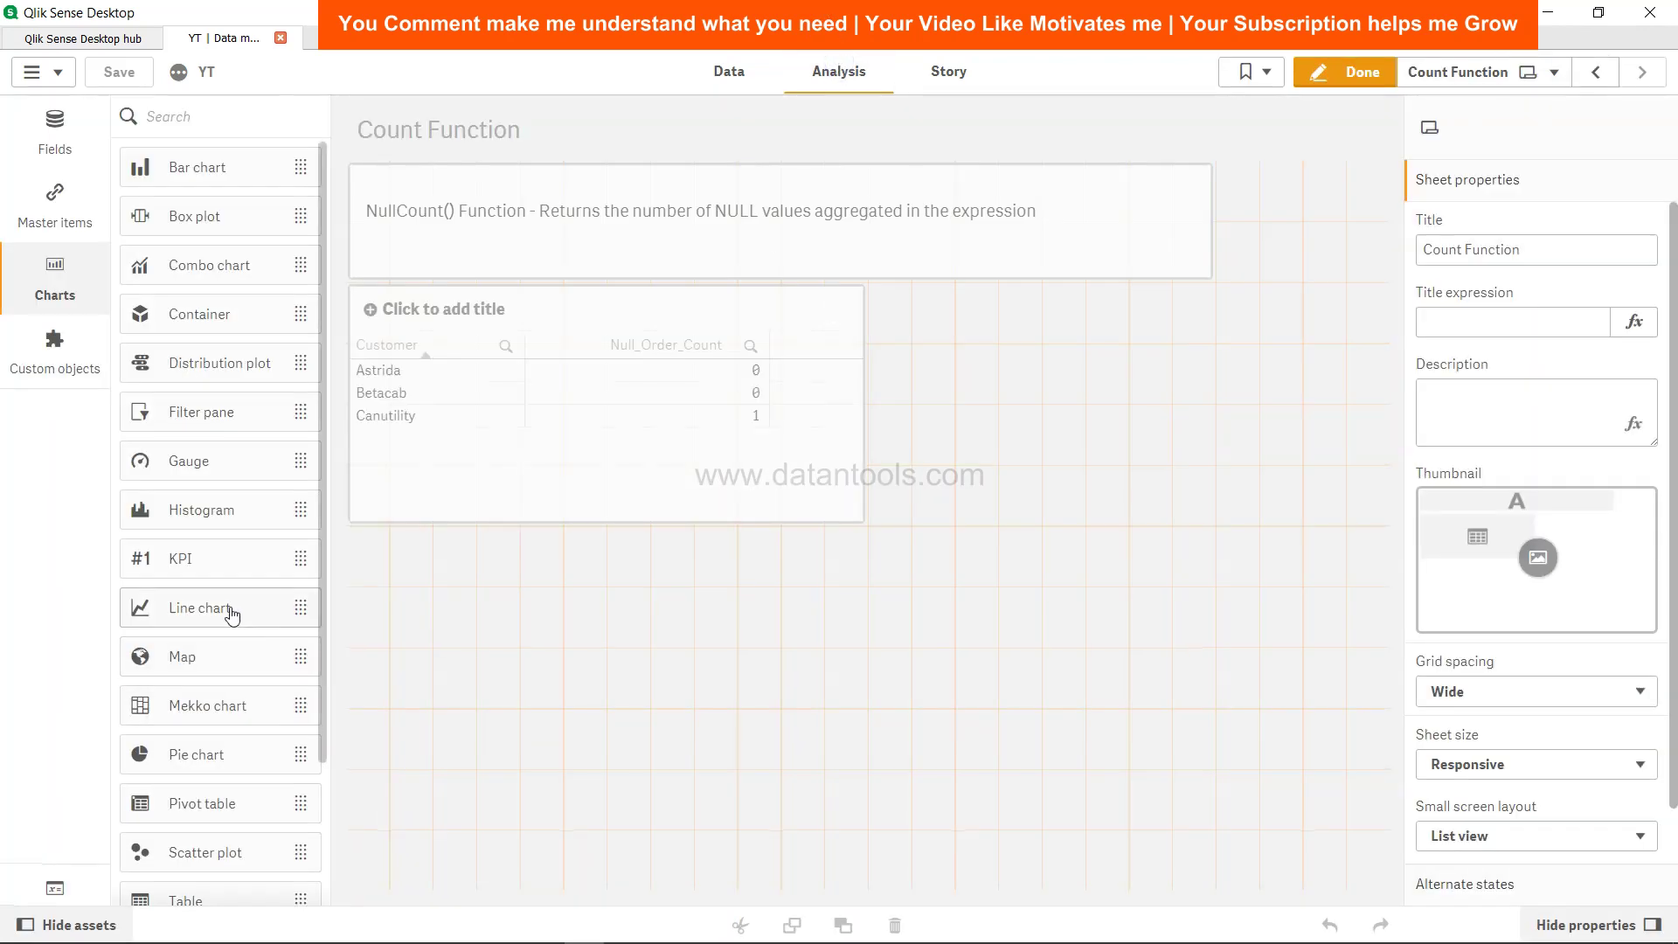
- Place a KPI beside the table measuring Sum(Total_Null_Count)
{"action": "left_click_drag", "start_coordinate": [244, 559], "coordinate": [1103, 486]}
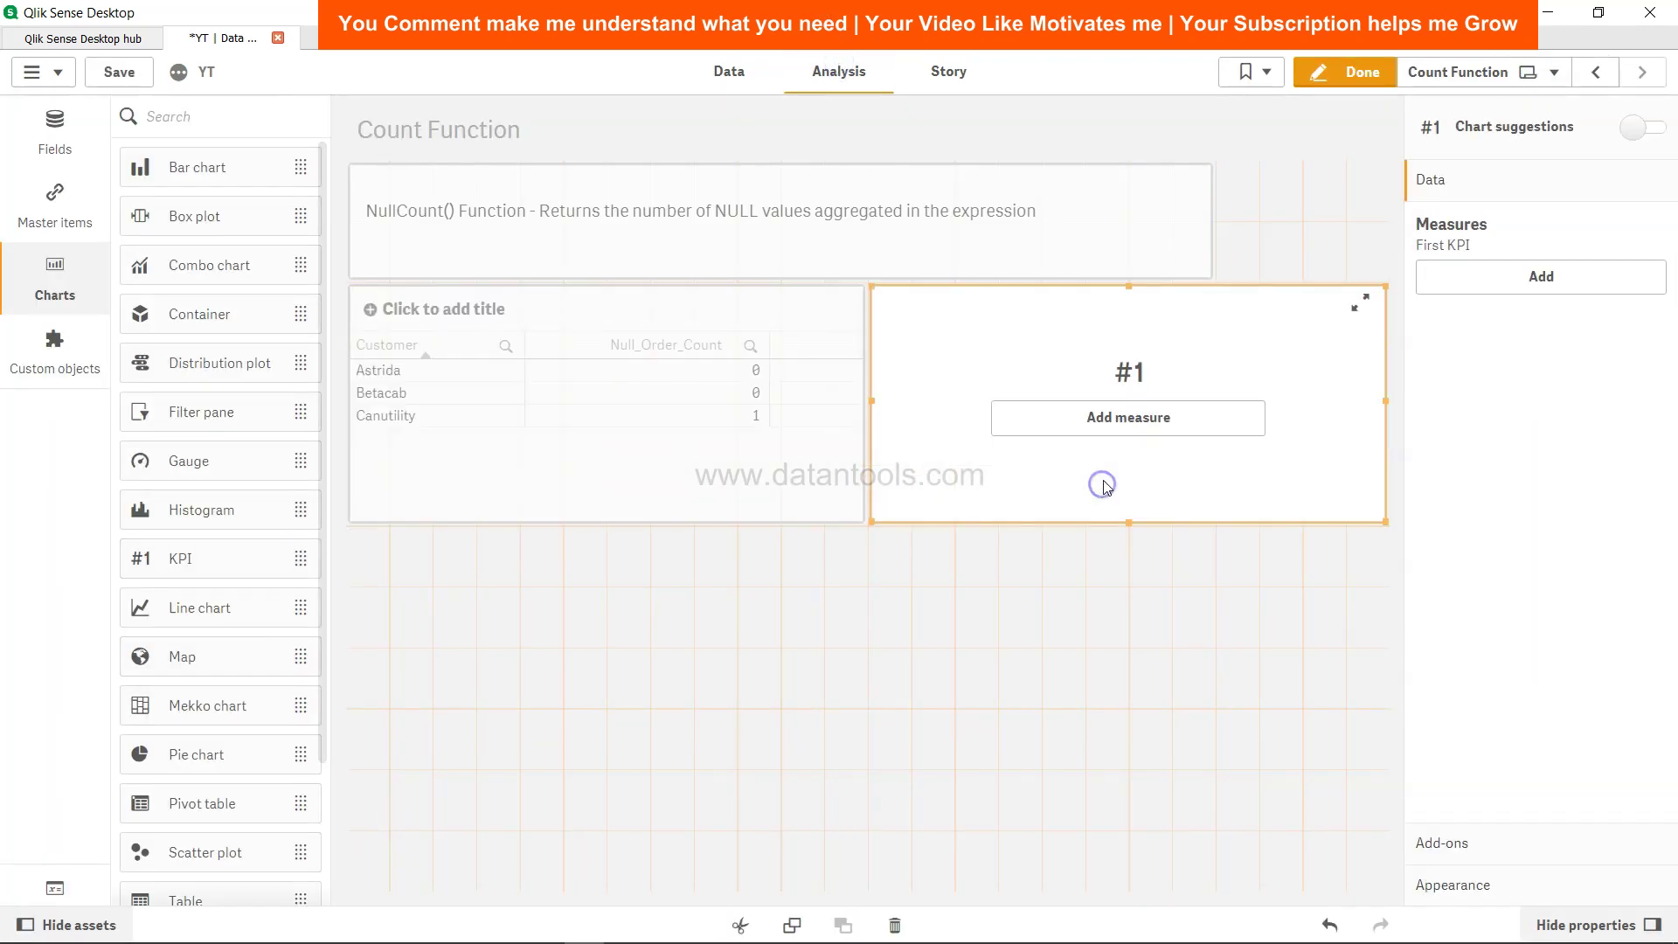
{"action": "left_click", "coordinate": [1160, 428]}
{"action": "scroll", "coordinate": [1418, 480], "scroll_direction": "down", "scroll_amount": 1}
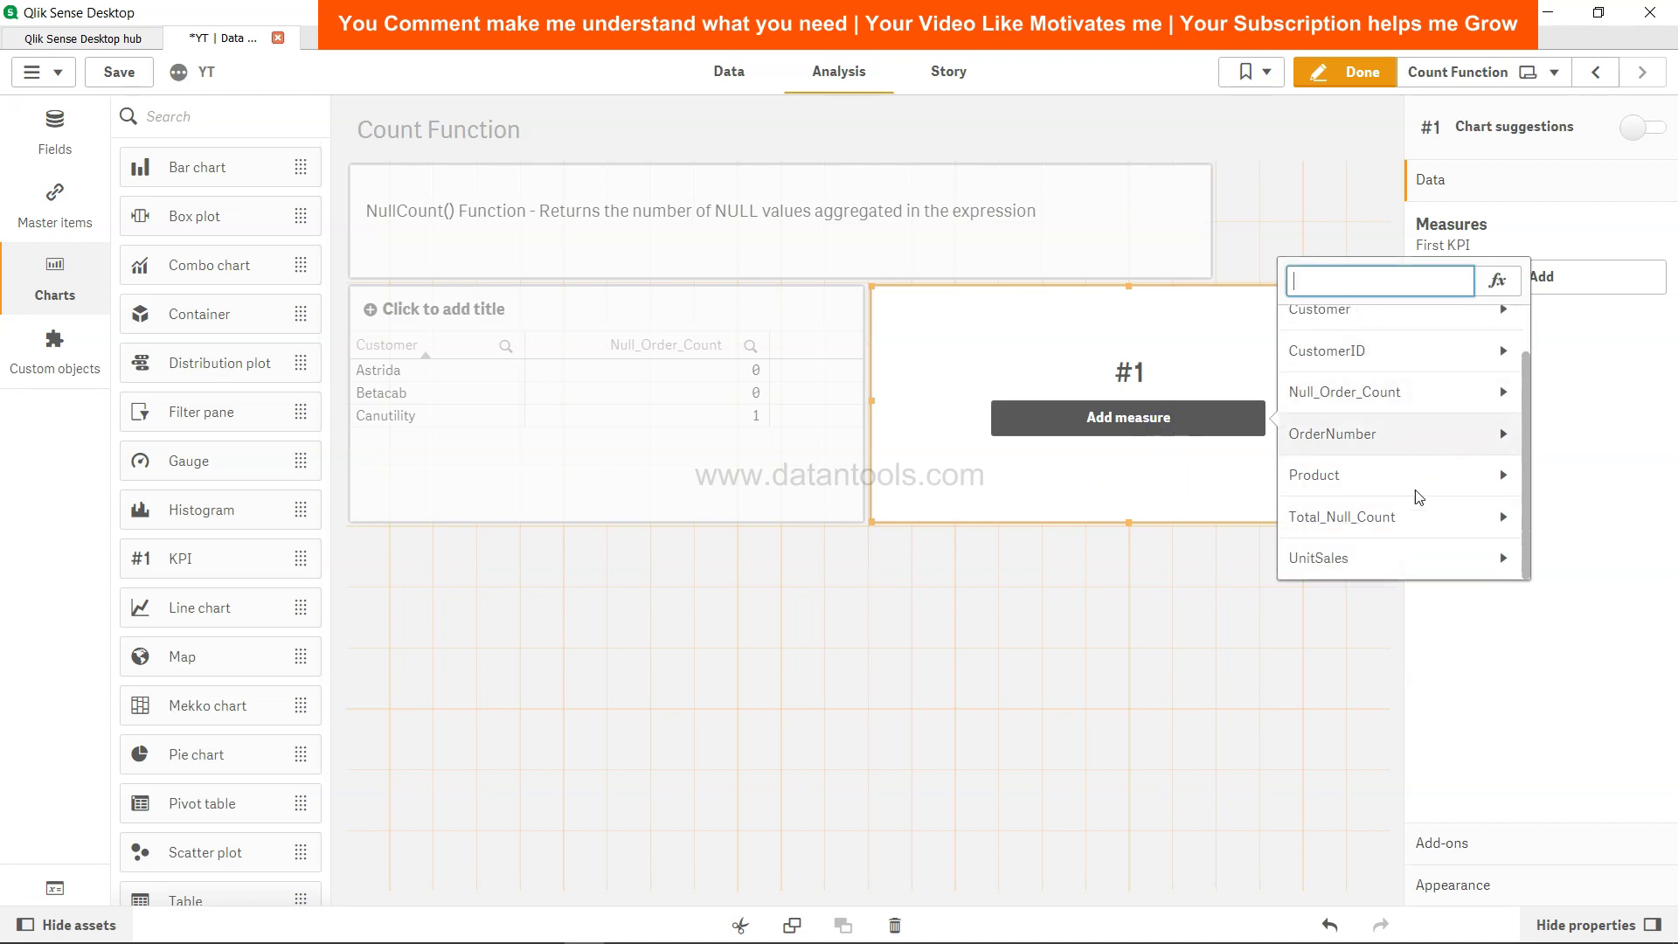
{"action": "left_click", "coordinate": [1421, 516]}
{"action": "left_click", "coordinate": [1364, 354]}
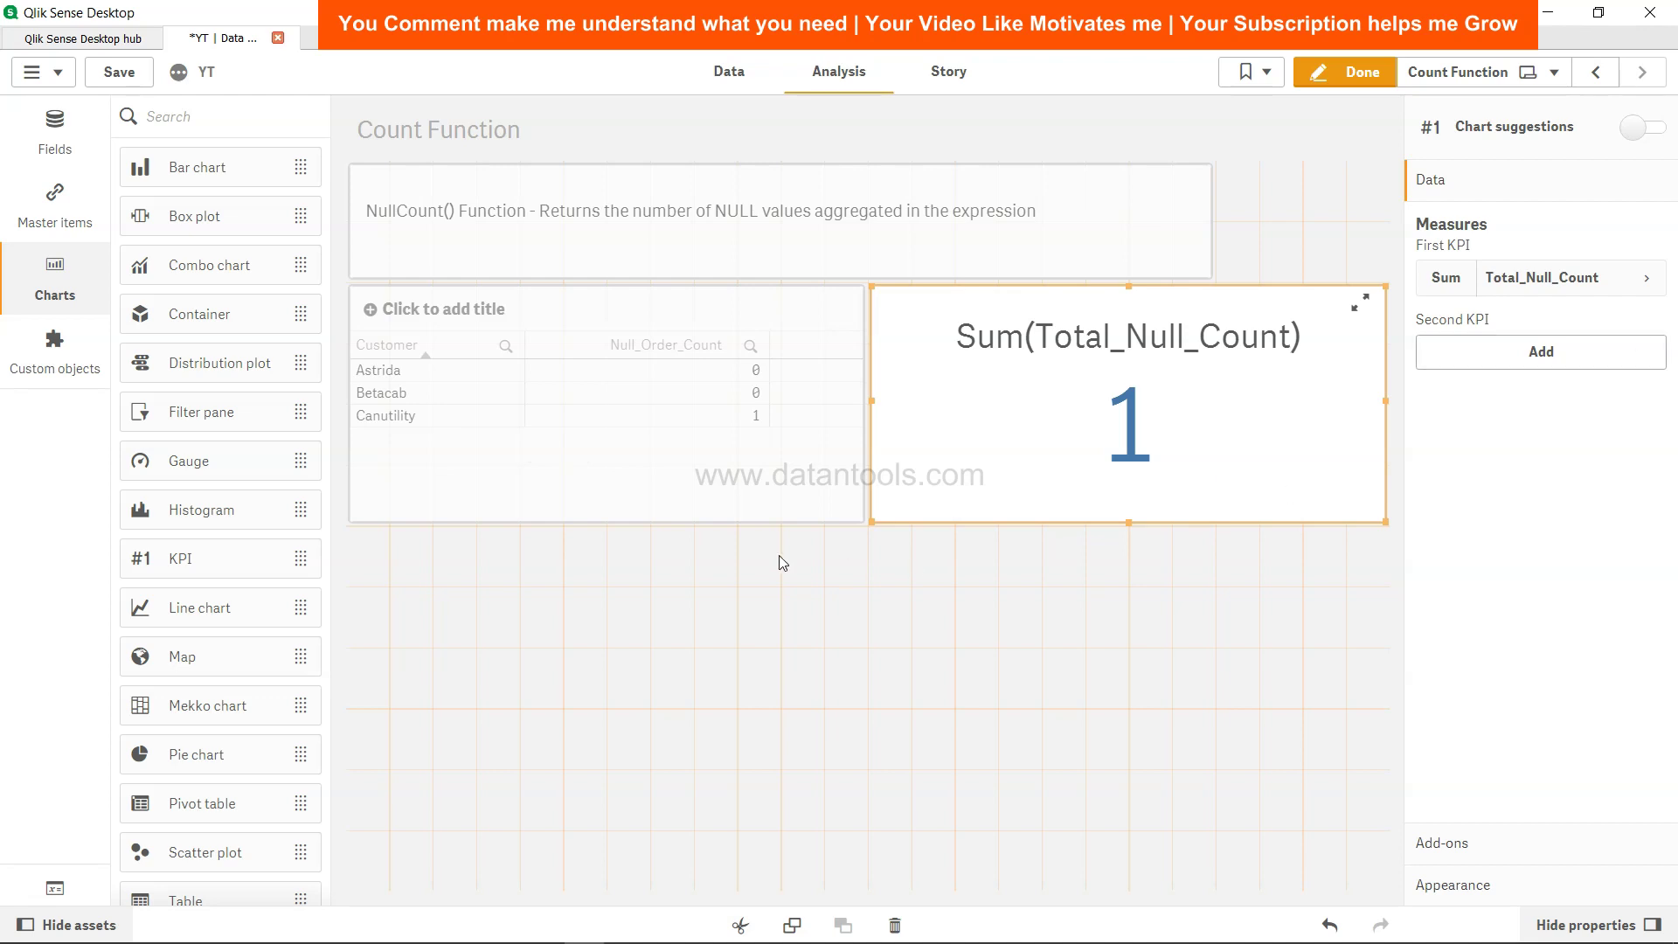
{"action": "left_click", "coordinate": [719, 494]}
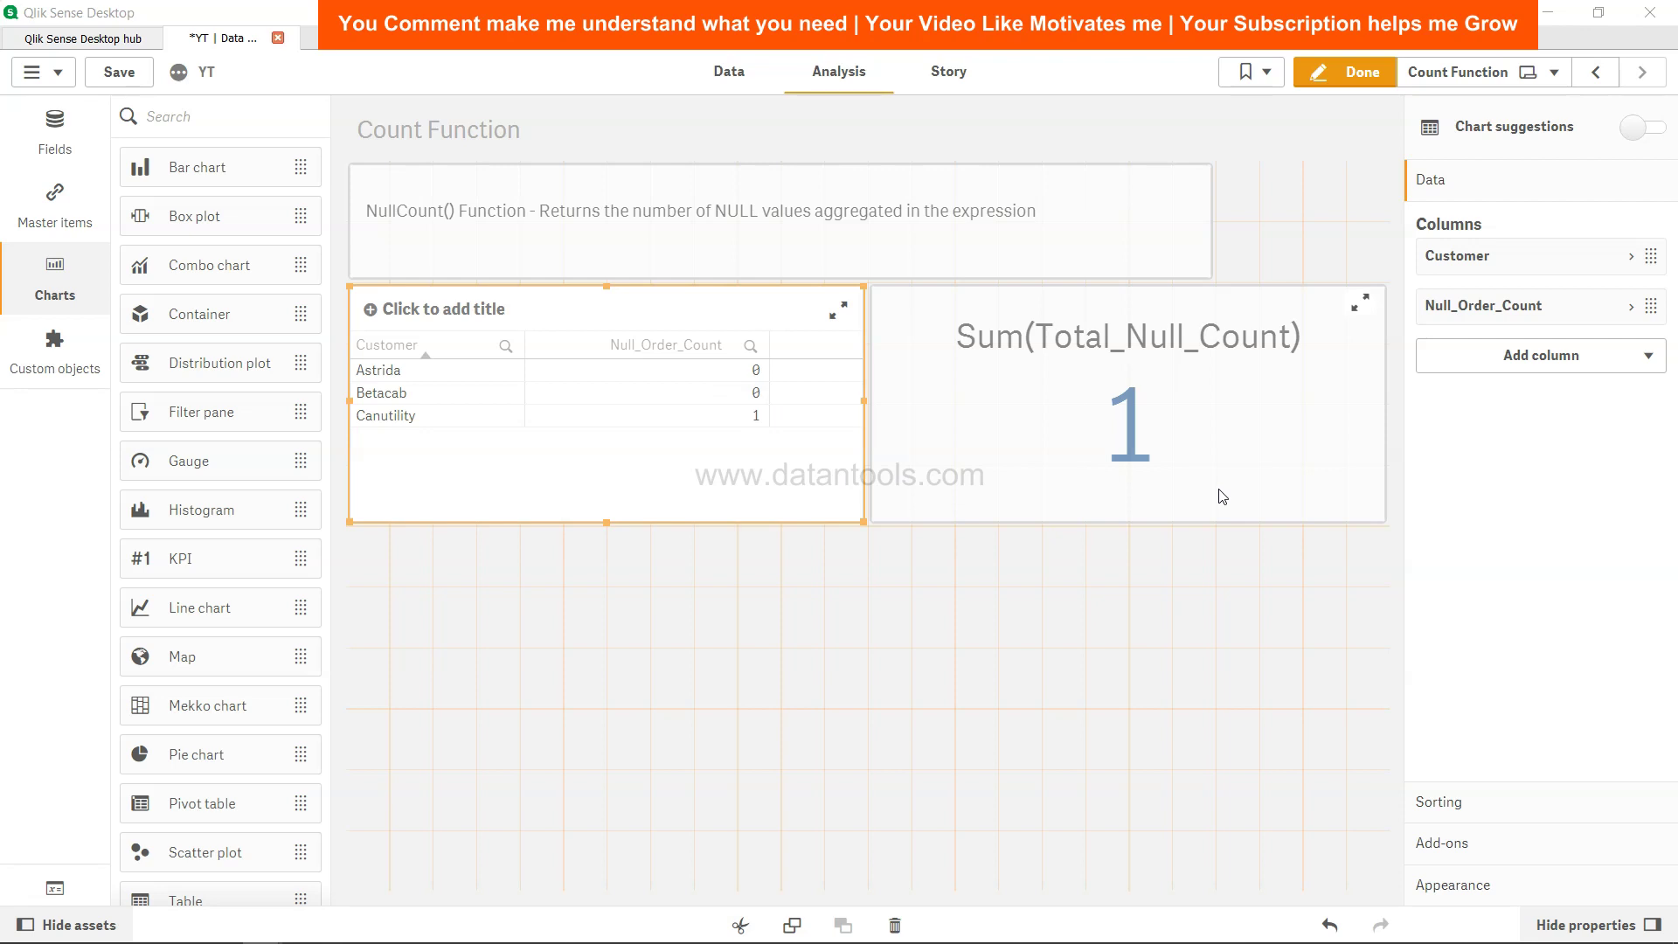
- Add a measure column with the expression NullCount(OrderNumber) to the Customer table
{"action": "left_click", "coordinate": [1539, 355]}
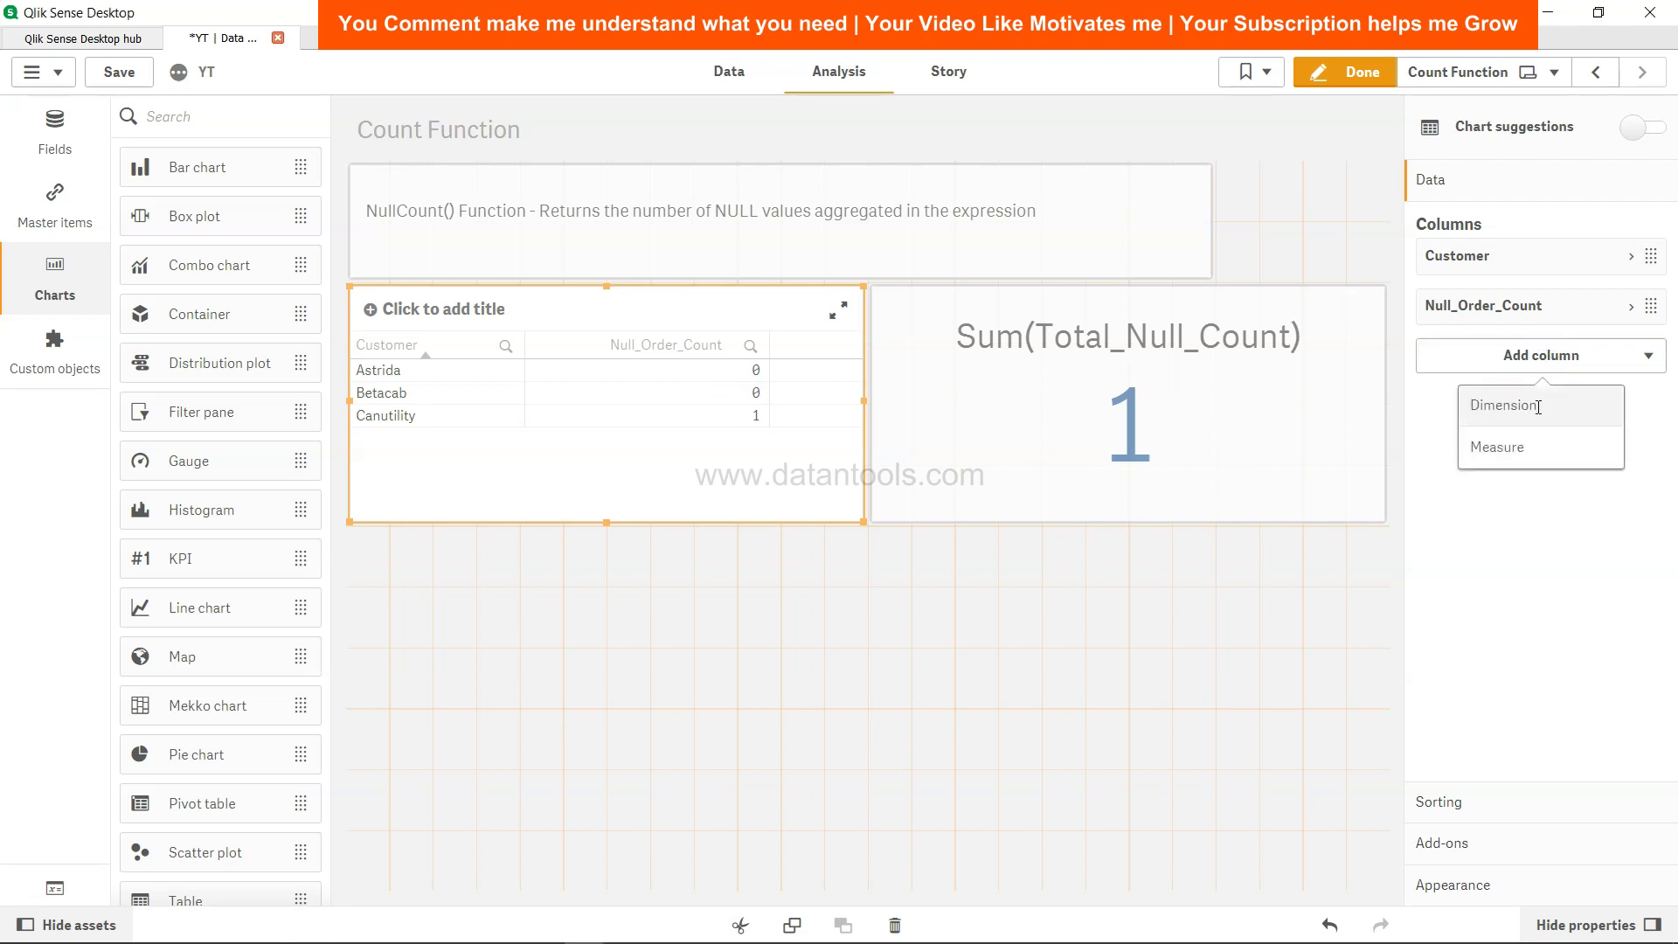
{"action": "left_click", "coordinate": [1536, 448]}
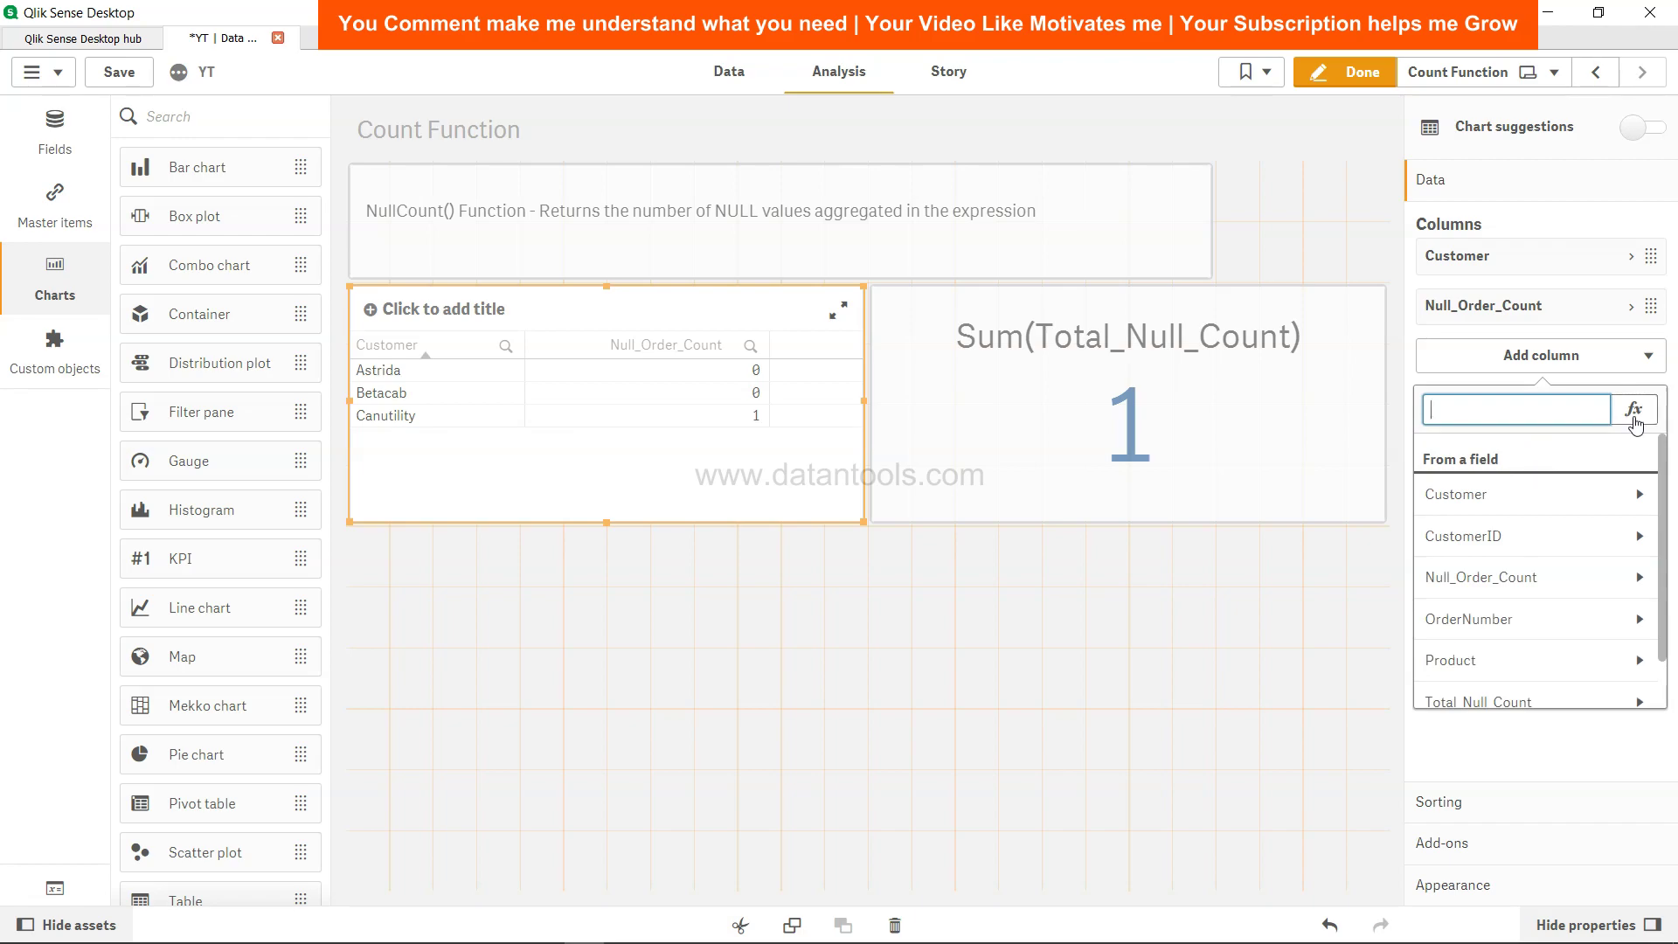
{"action": "left_click", "coordinate": [1634, 412]}
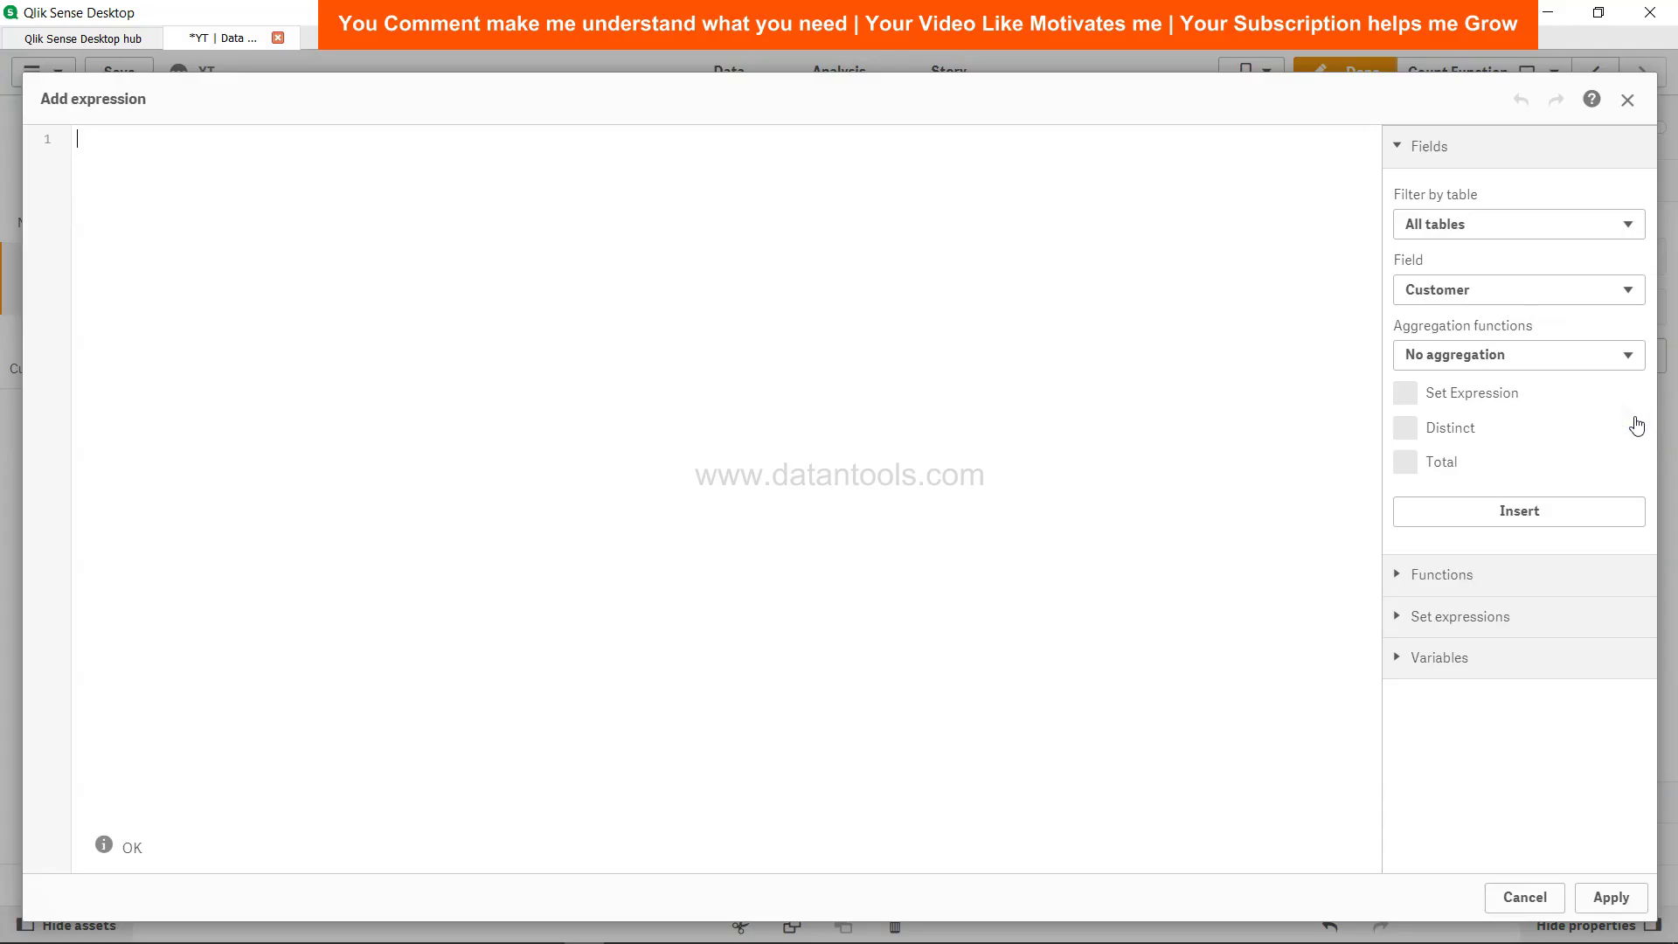
{"action": "type", "text": "NullC"}
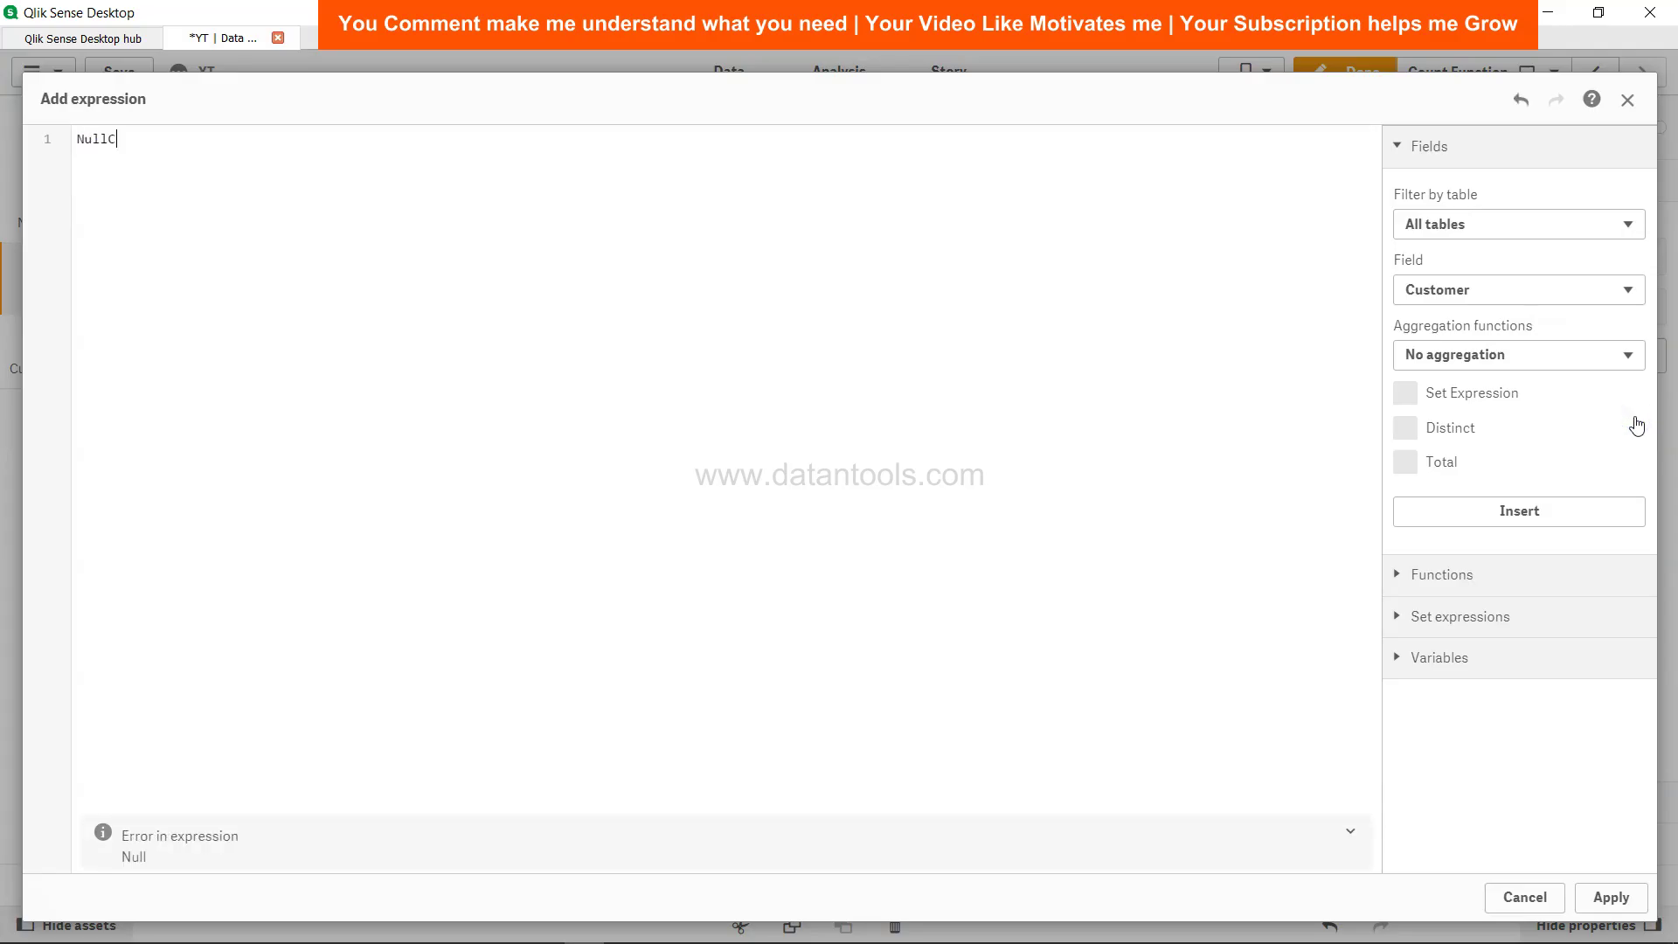
{"action": "type", "text": "ount(Order"}
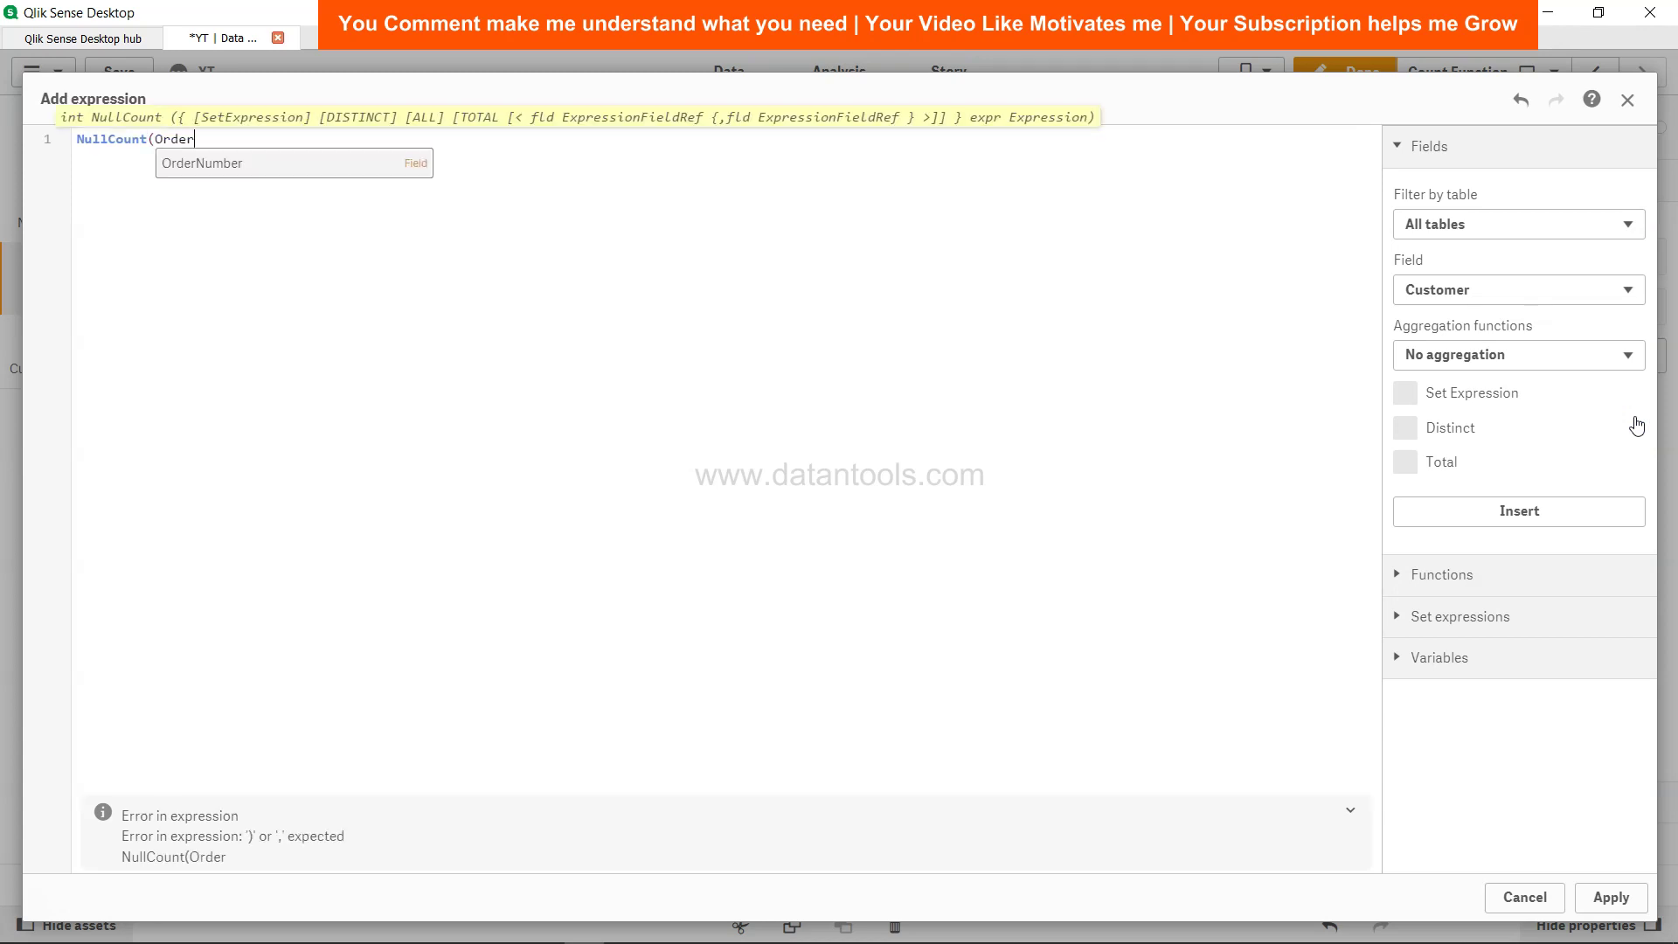
{"action": "key", "text": "Return"}
{"action": "type", "text": ")"}
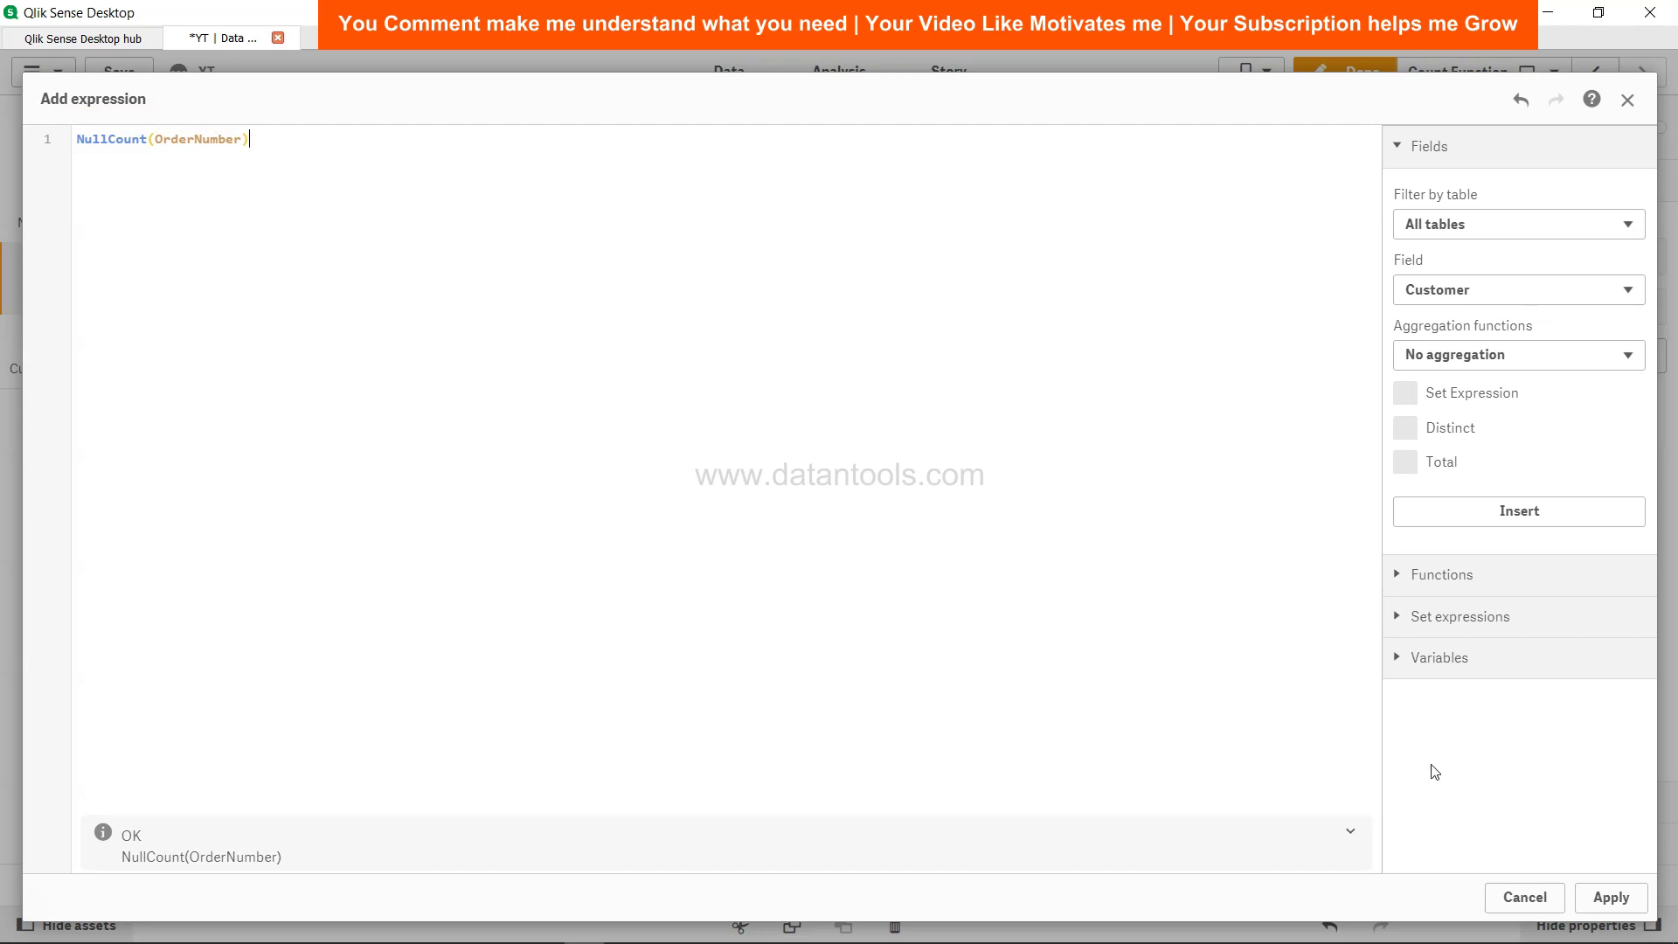
{"action": "left_click", "coordinate": [1614, 895]}
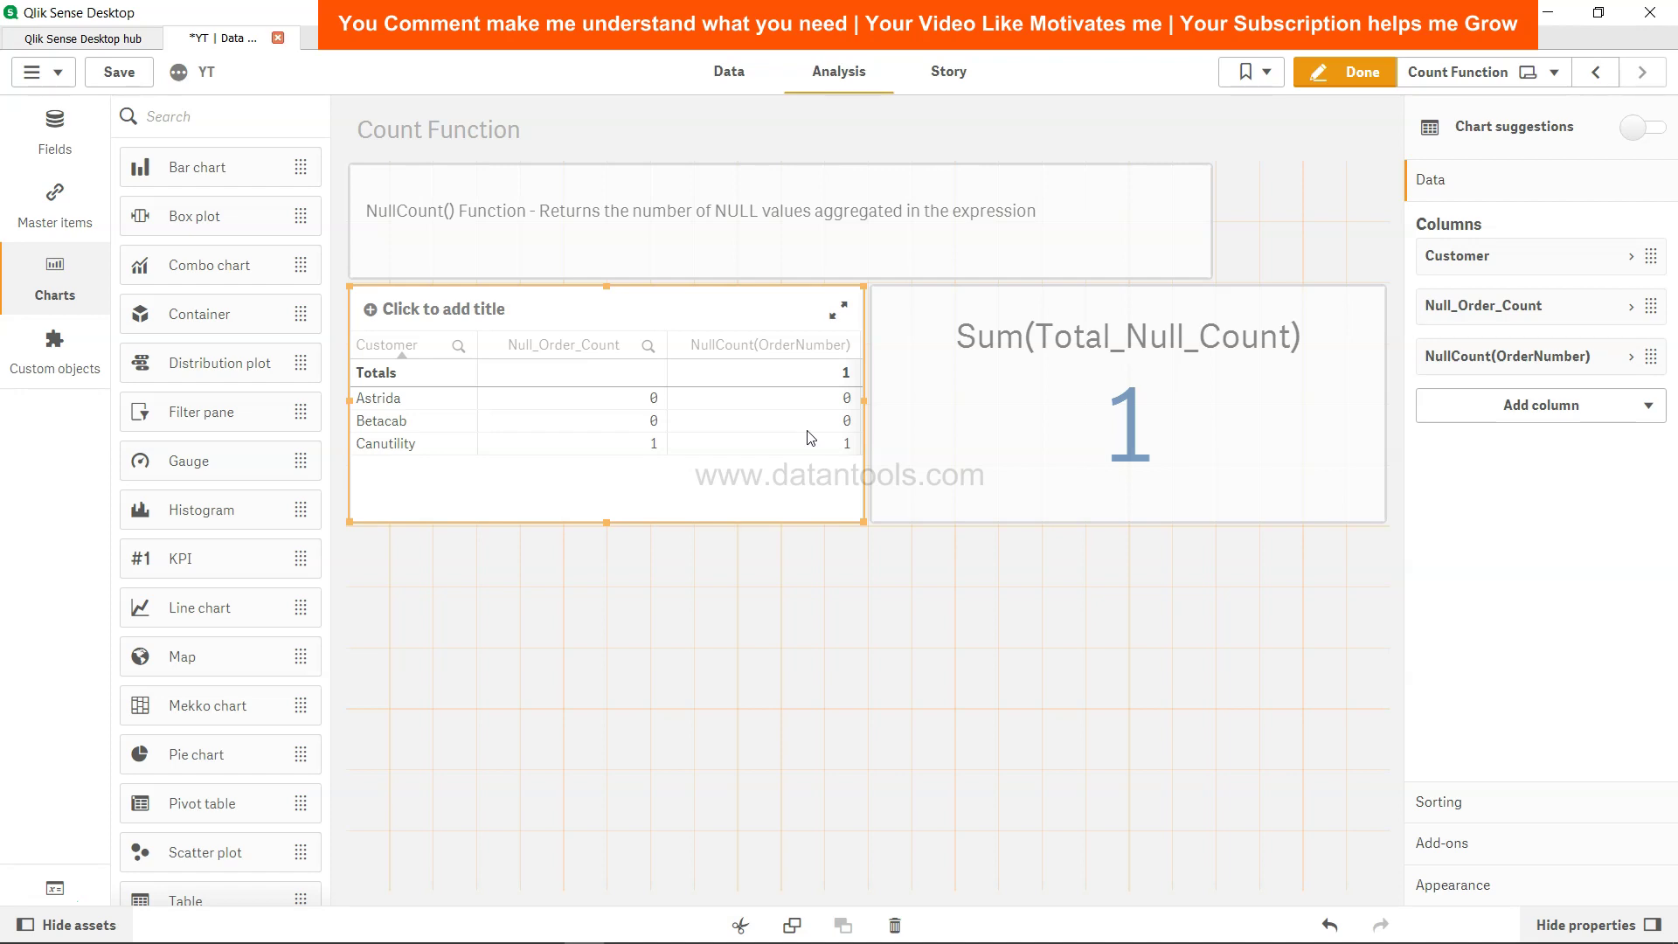
{"action": "left_click", "coordinate": [800, 523]}
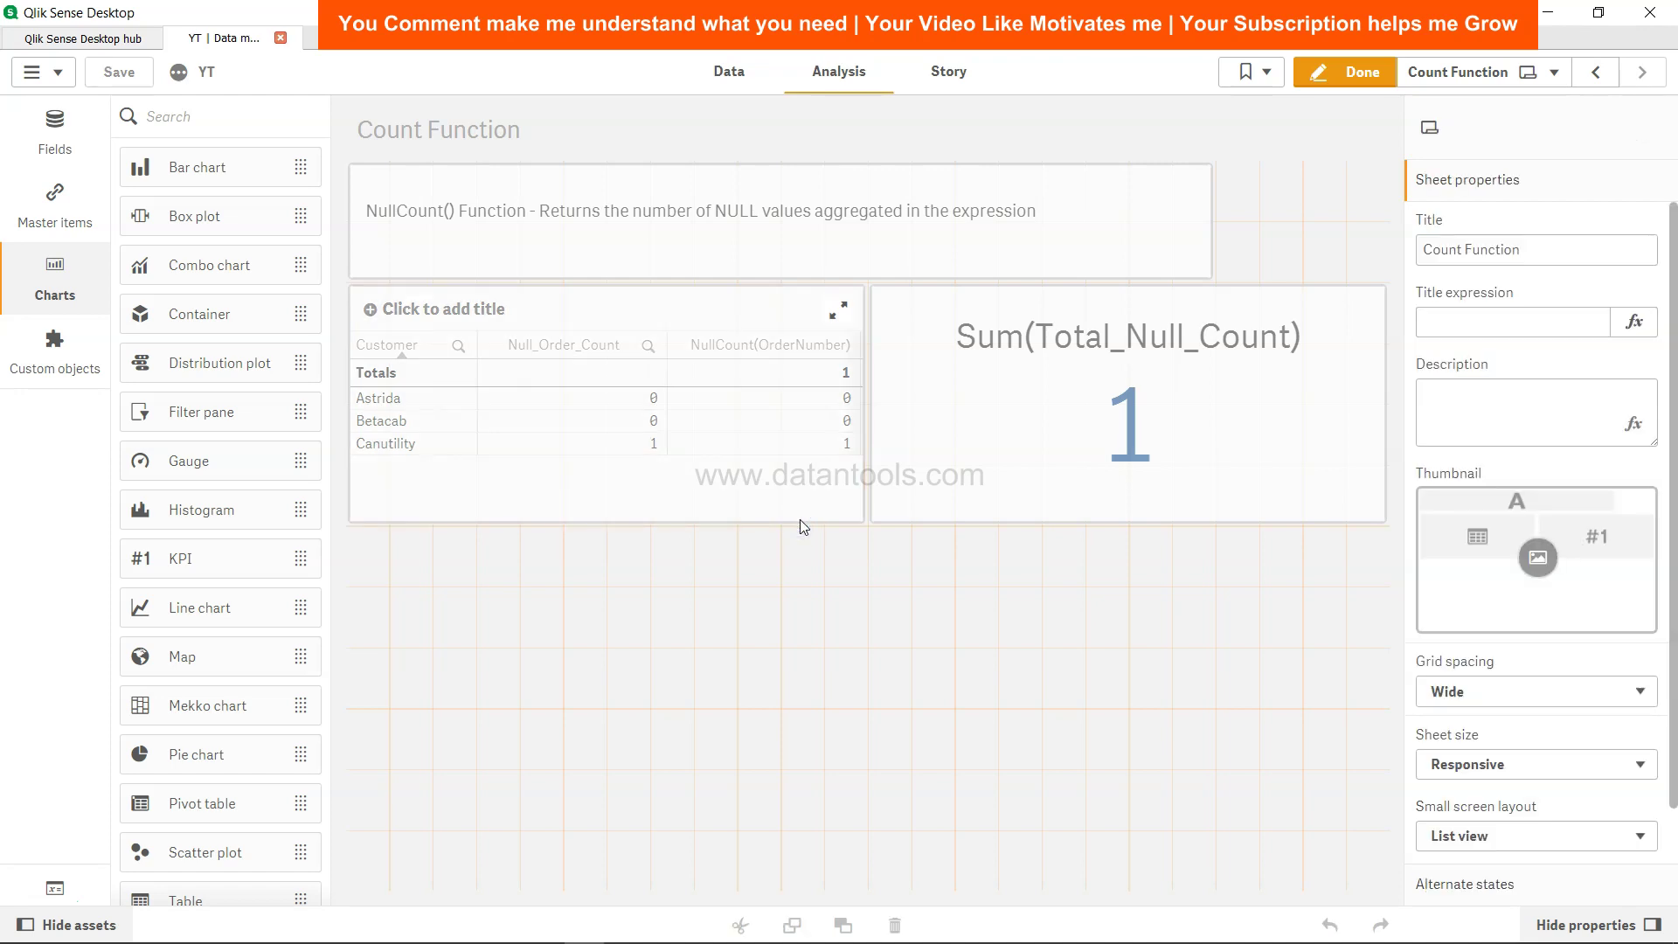
- Change line 1 of the script to Set NULLINTERPRET = '';
{"action": "left_click", "coordinate": [729, 90]}
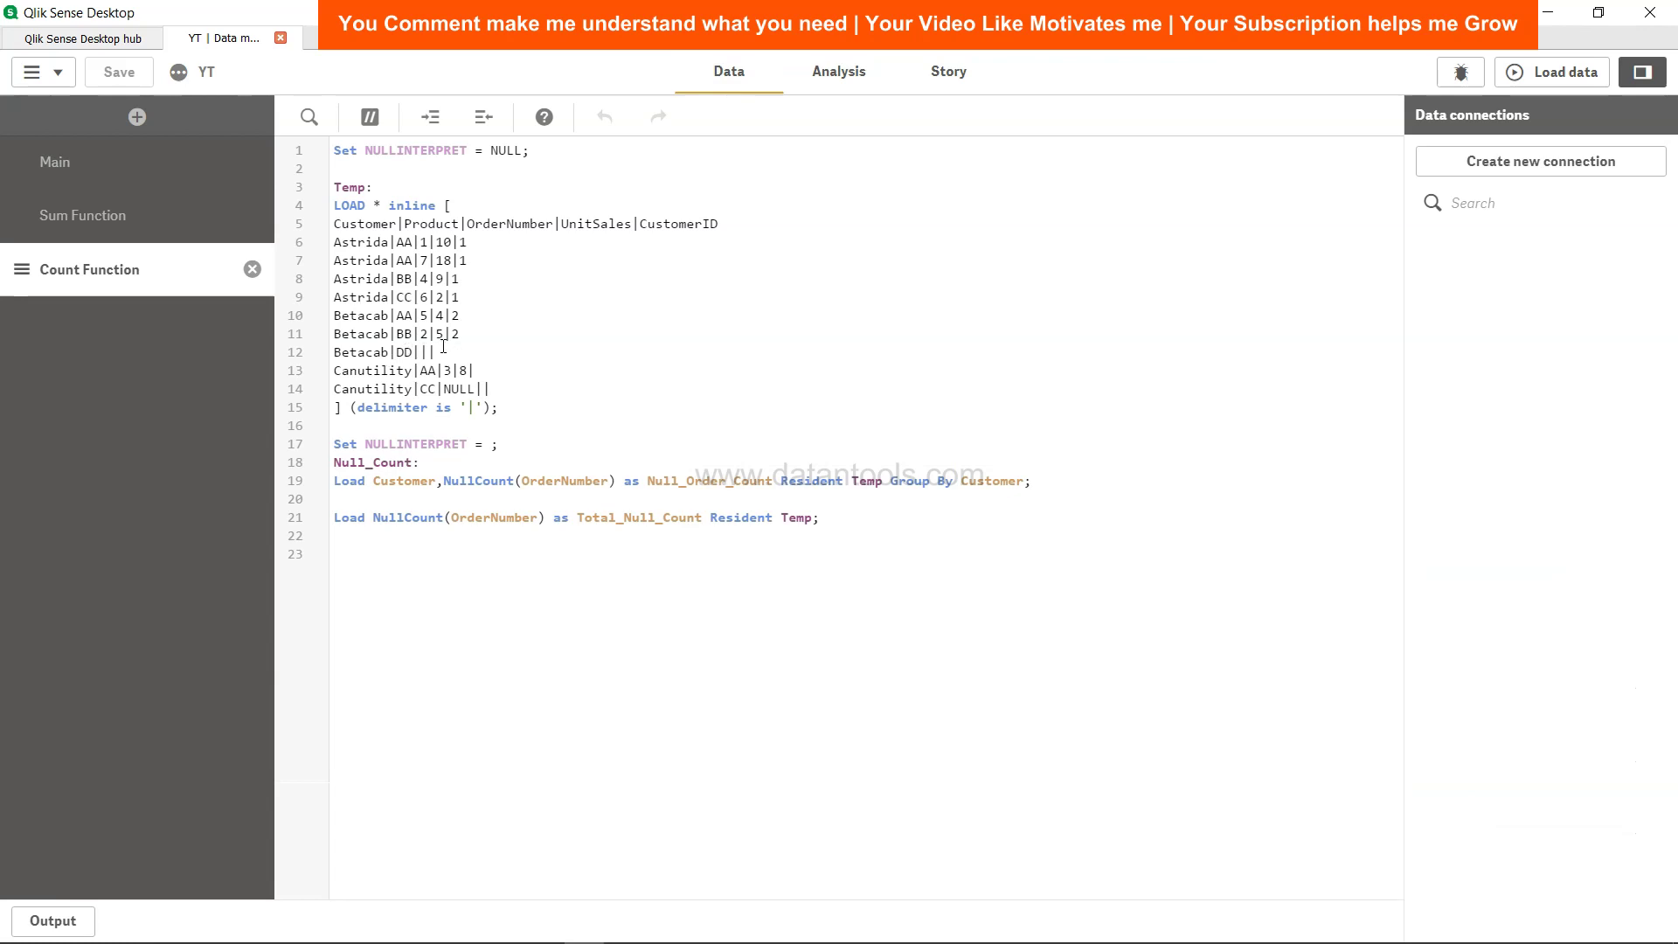
{"action": "left_click", "coordinate": [519, 154]}
{"action": "key", "text": "BackSpace"}
{"action": "key", "text": "BackSpace"}
{"action": "key", "text": "BackSpace"}
{"action": "key", "text": "BackSpace"}
{"action": "type", "text": "''"}
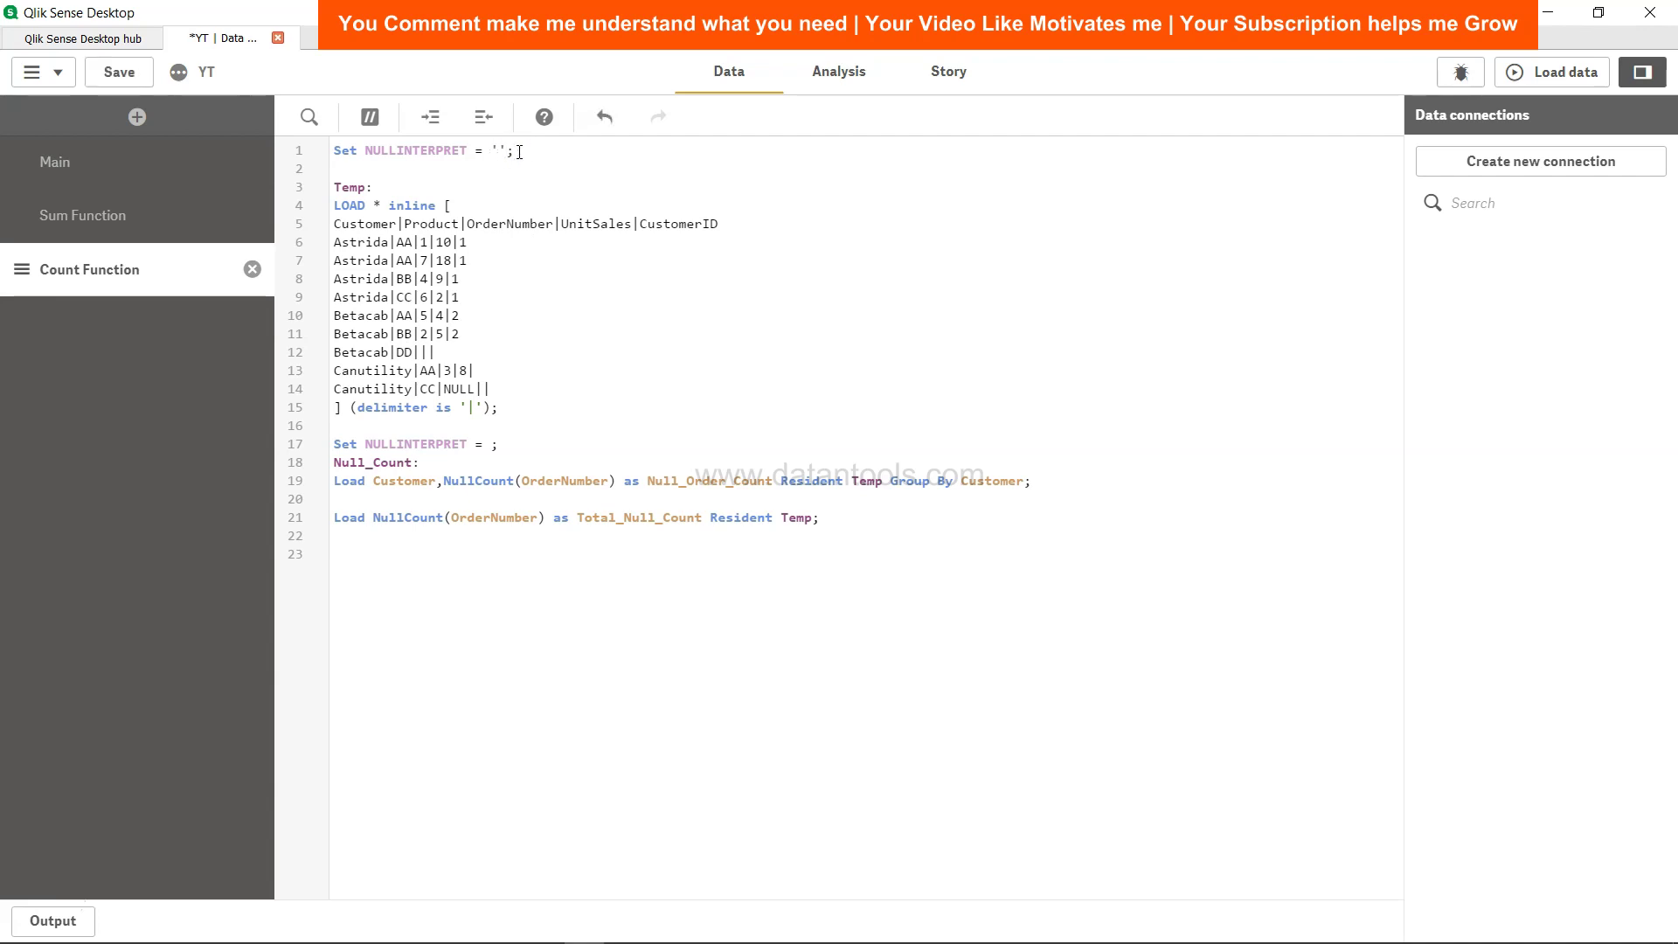
- Save, reload the data and return to the sheet to check the new null counts
{"action": "left_click", "coordinate": [119, 71]}
{"action": "left_click", "coordinate": [1545, 72]}
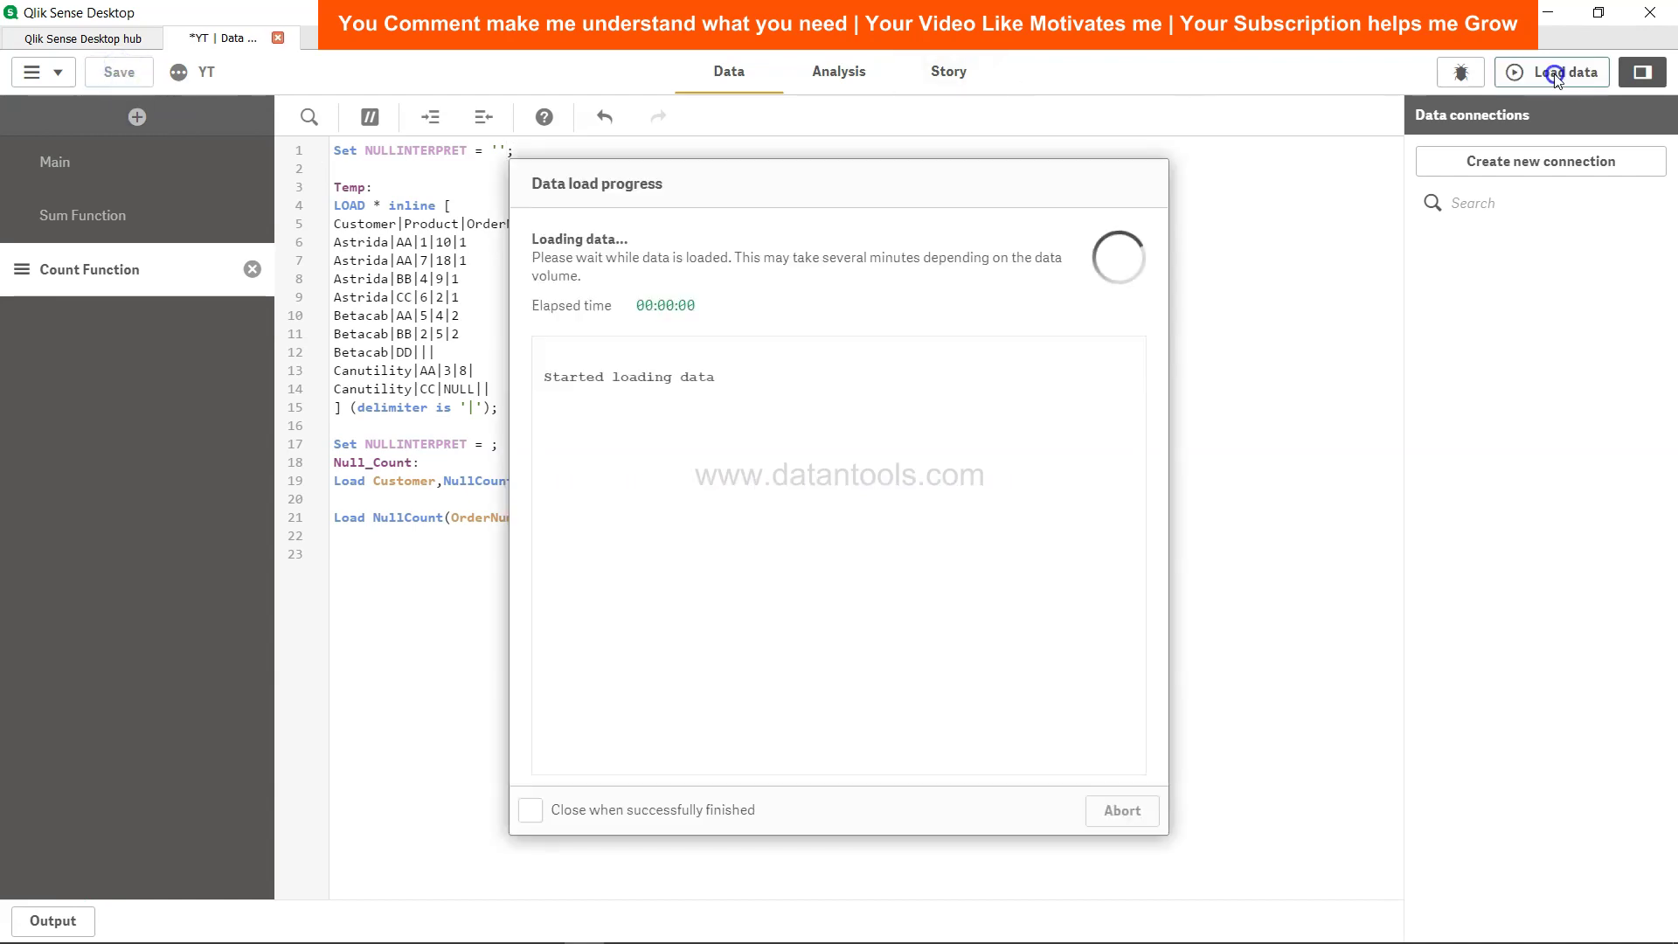
{"action": "left_click", "coordinate": [1119, 810]}
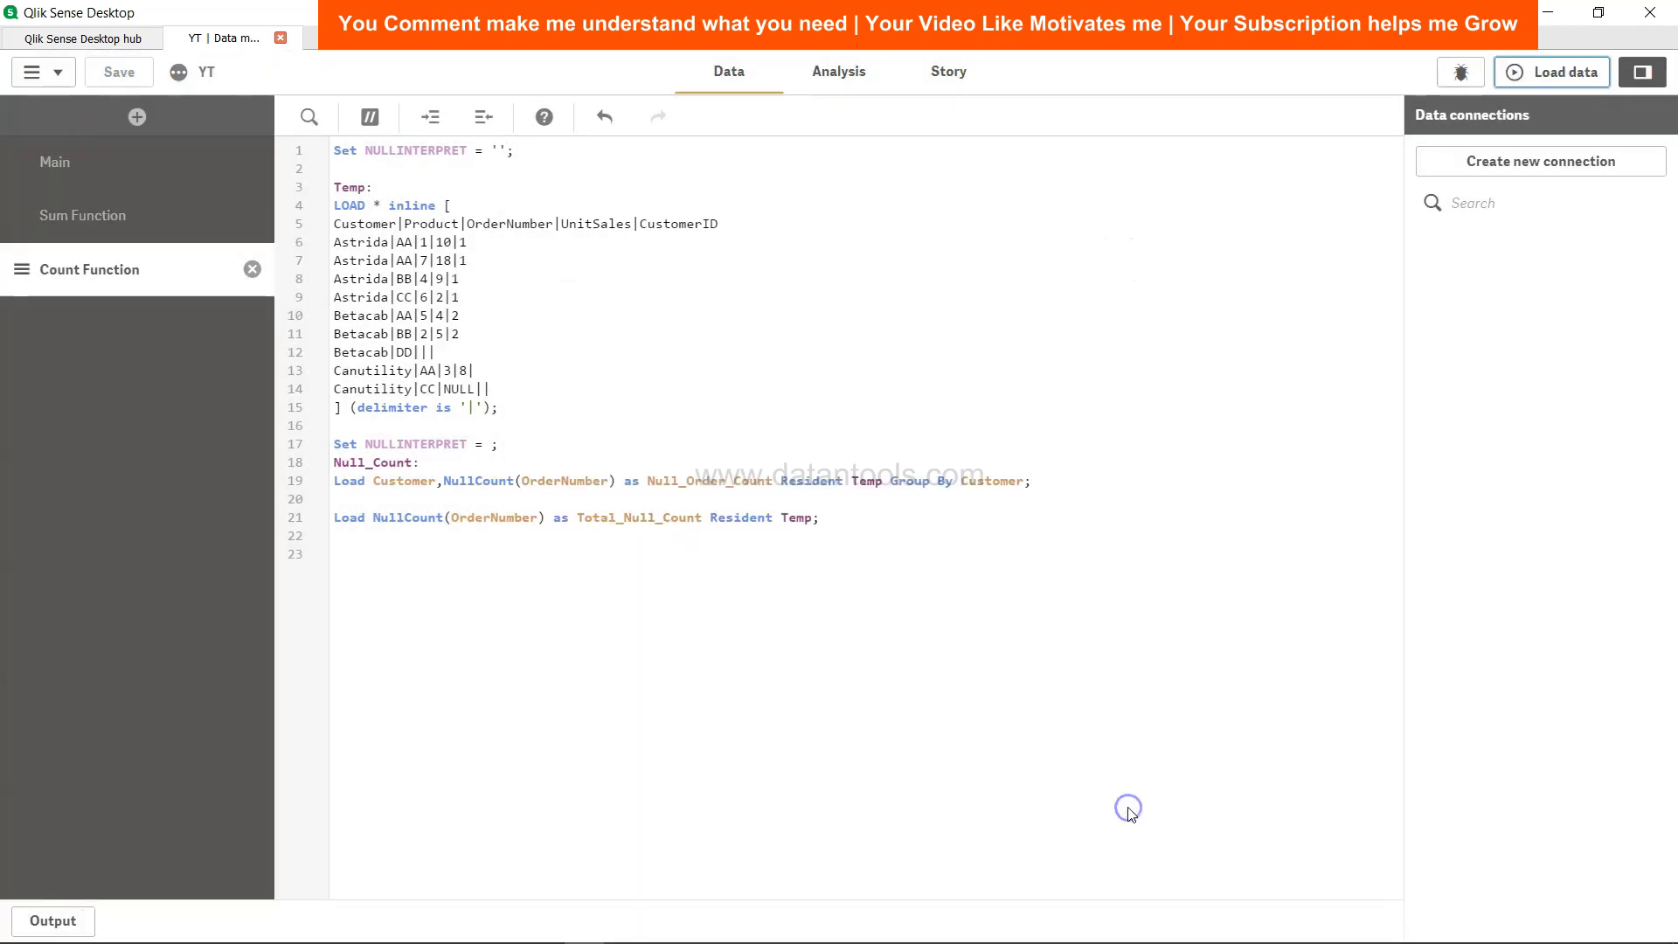
{"action": "left_click", "coordinate": [834, 75]}
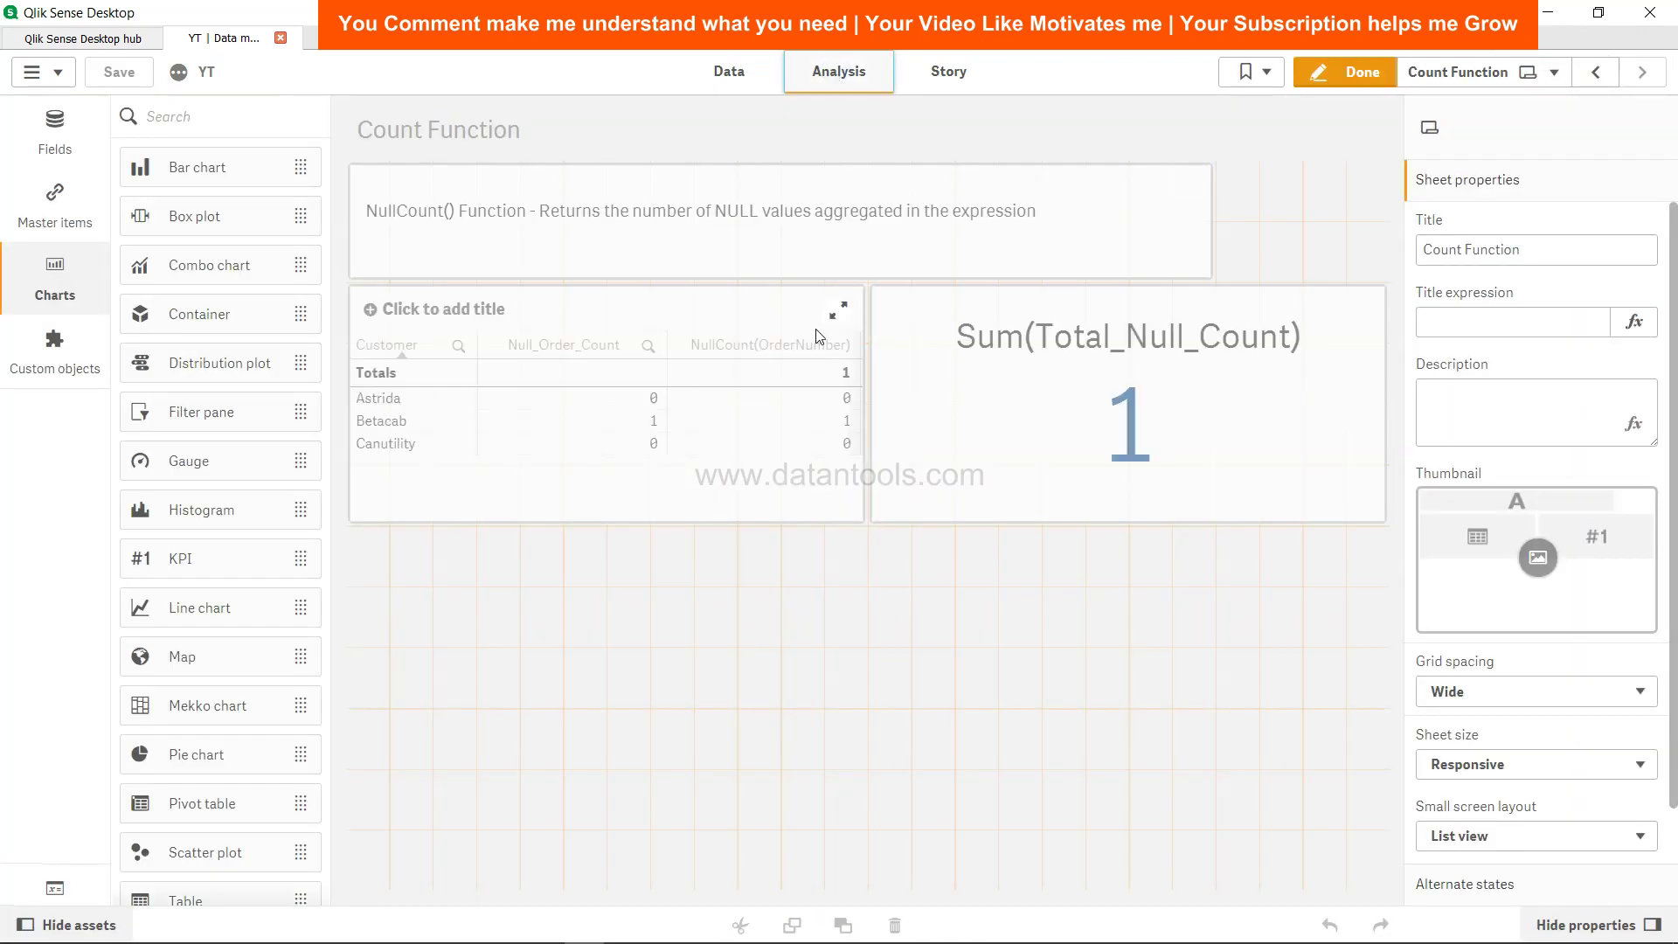